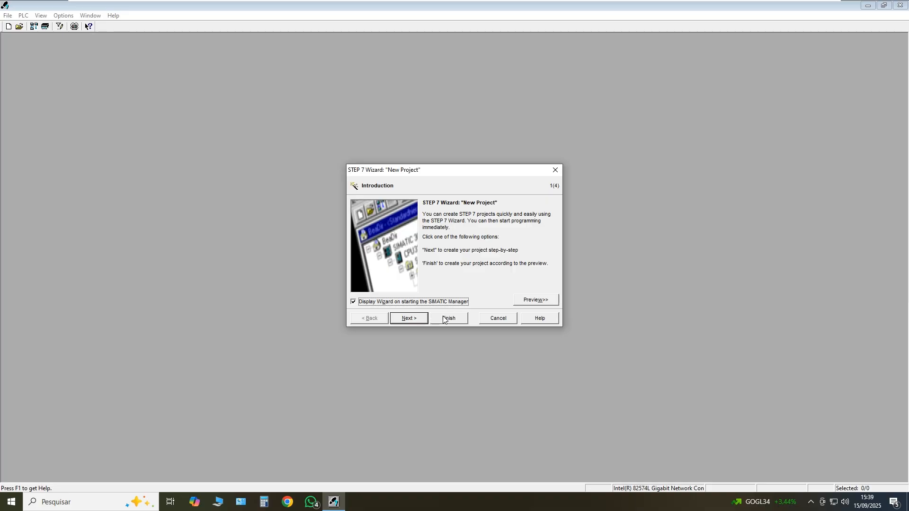
Choose the CPU315-2 PN/DP with order number 6ES7 315-2EH14-0AB0 as the new project's CPU
click(410, 319)
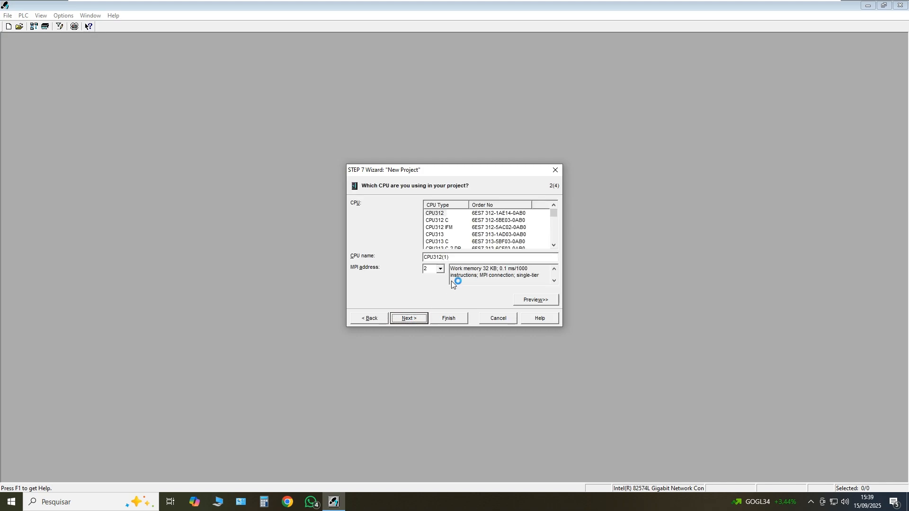
drag(482, 172, 478, 166)
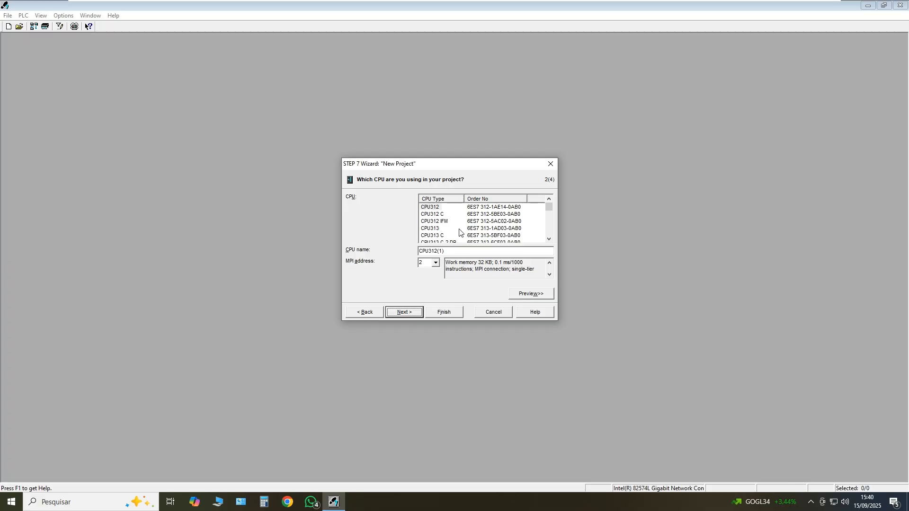
click(549, 239)
click(549, 238)
click(550, 239)
click(549, 238)
click(549, 238)
click(549, 238)
click(549, 239)
click(549, 238)
click(549, 239)
click(549, 239)
click(439, 229)
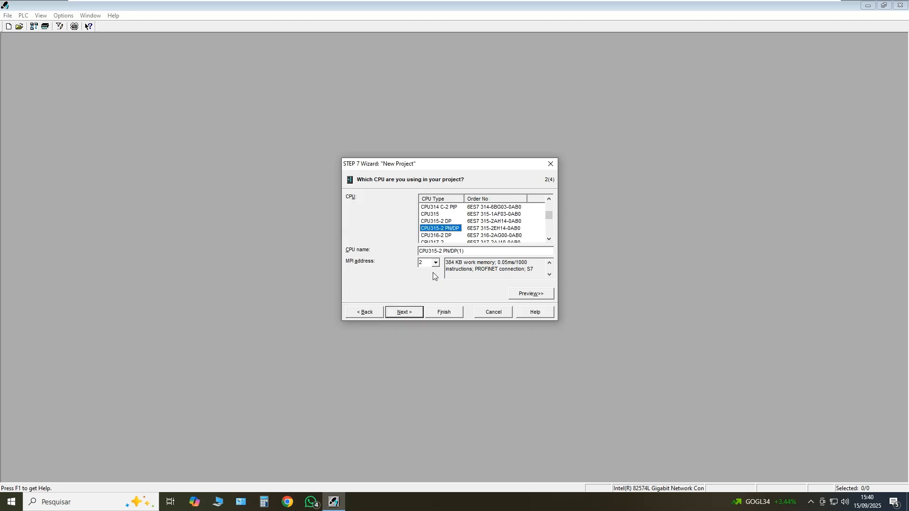
click(413, 313)
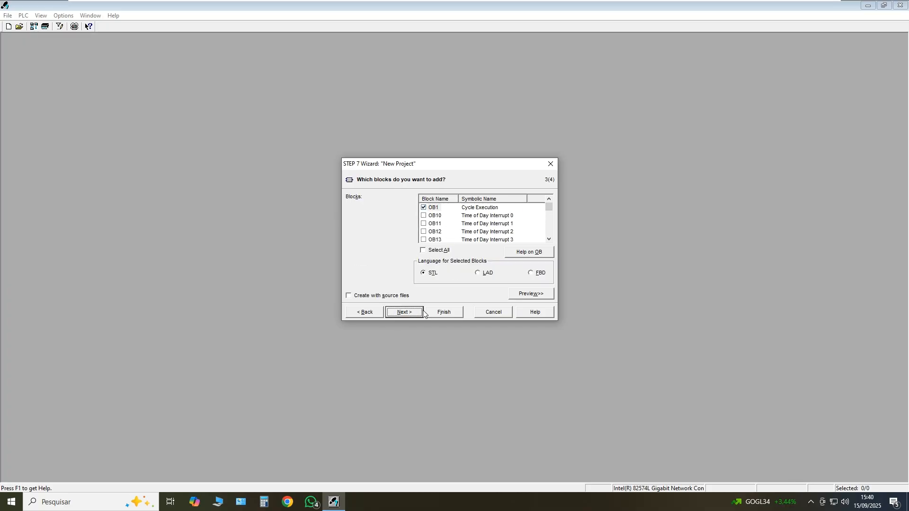
Set the block language for OB1 to LAD and create the project under the name QA3205
click(488, 273)
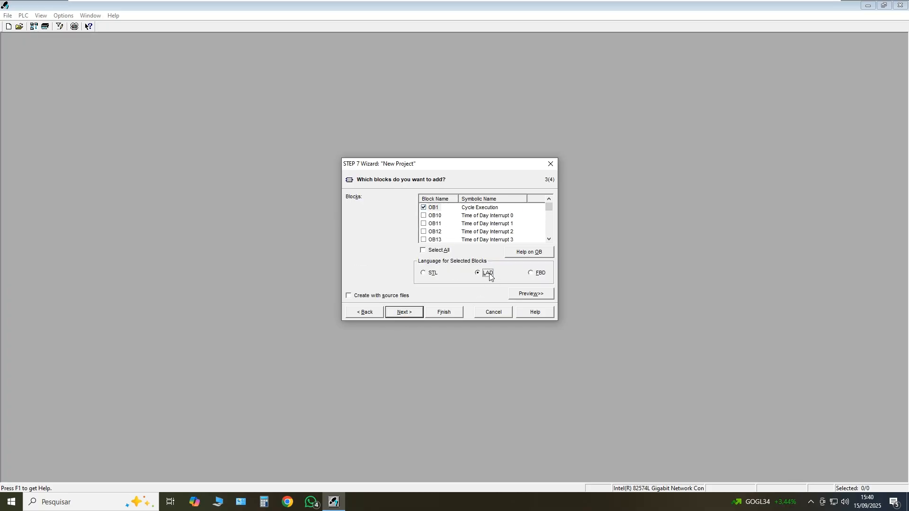
click(404, 312)
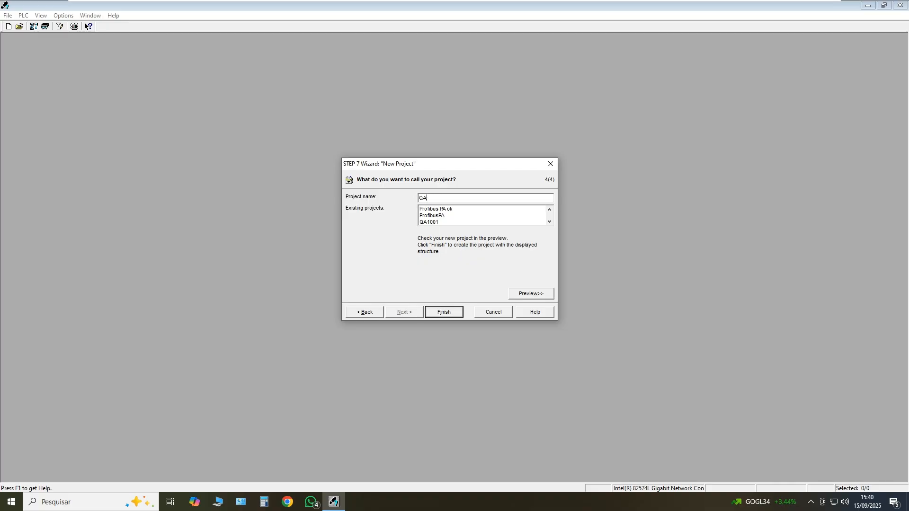
text(QA3205)
drag(439, 196, 413, 199)
click(450, 197)
click(450, 315)
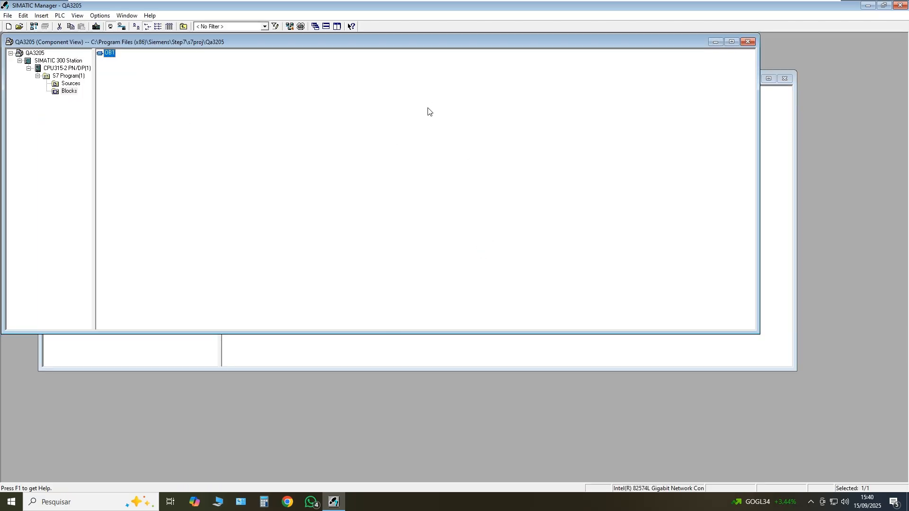
Close the QA1001 project window and open the hardware configuration of QA3205's SIMATIC 300 station
click(781, 133)
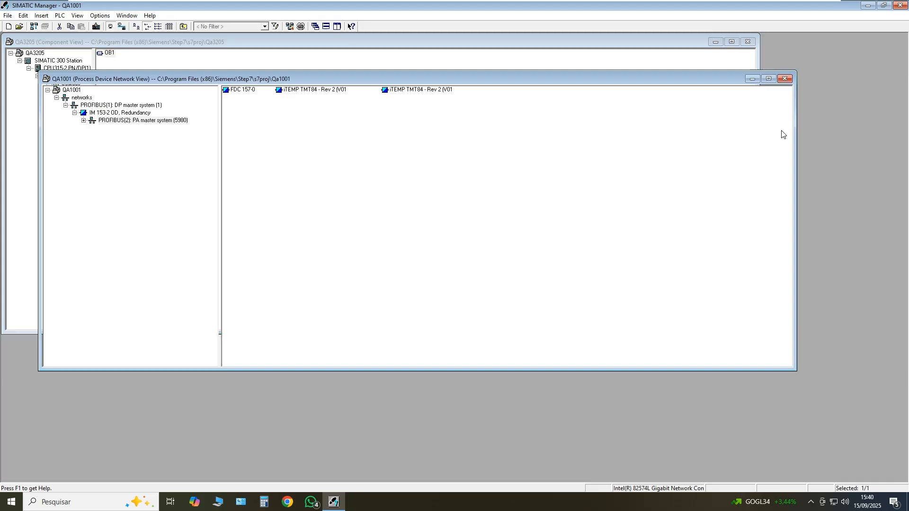
click(784, 79)
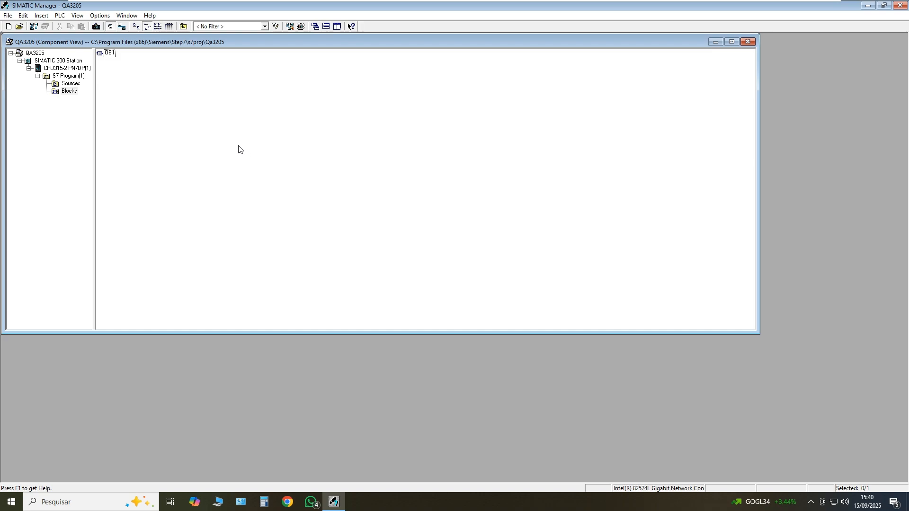
click(78, 62)
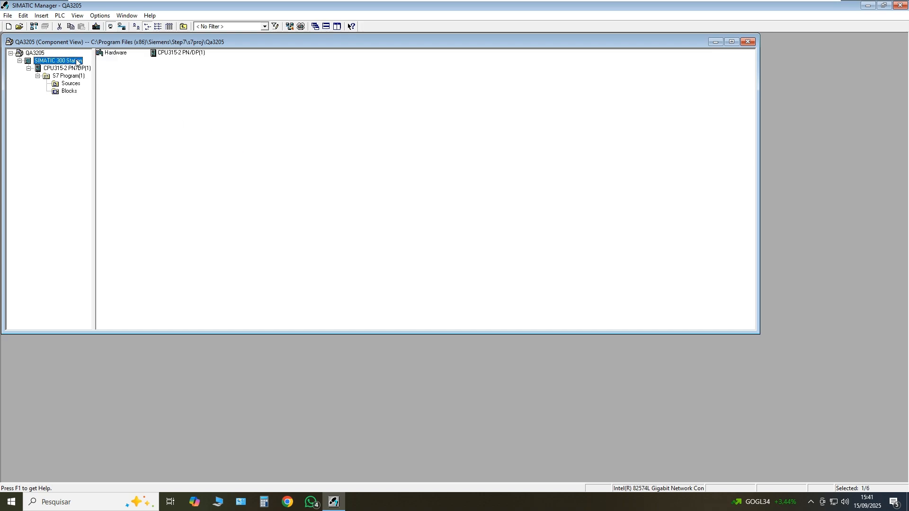
double_click(113, 54)
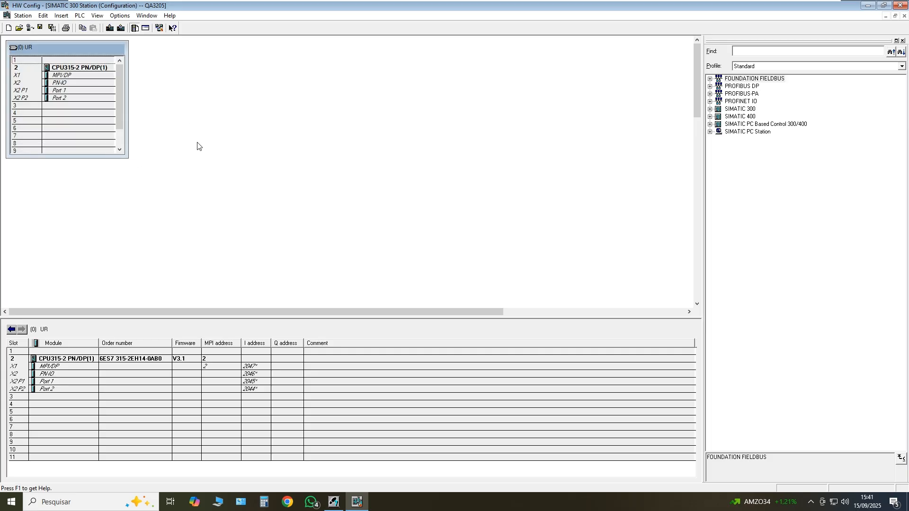
Change the CPU's MPI/DP interface type to PROFIBUS
click(67, 76)
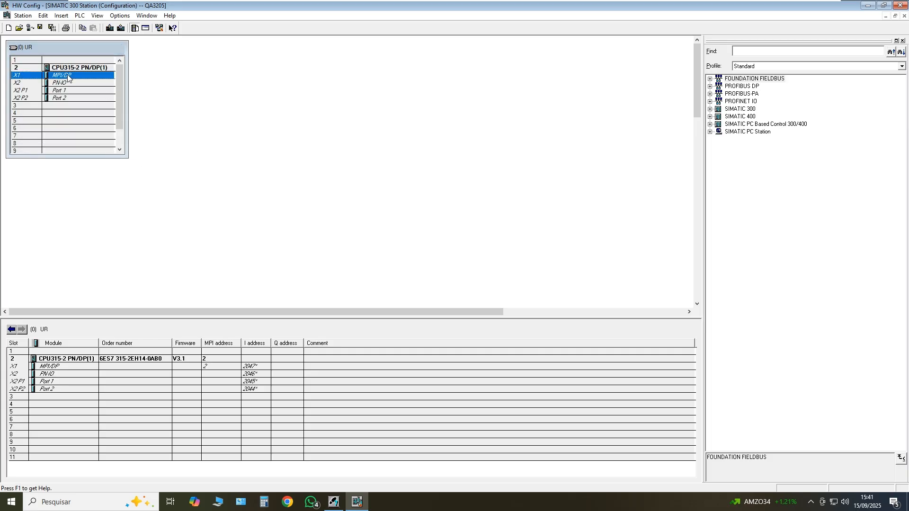
double_click(67, 76)
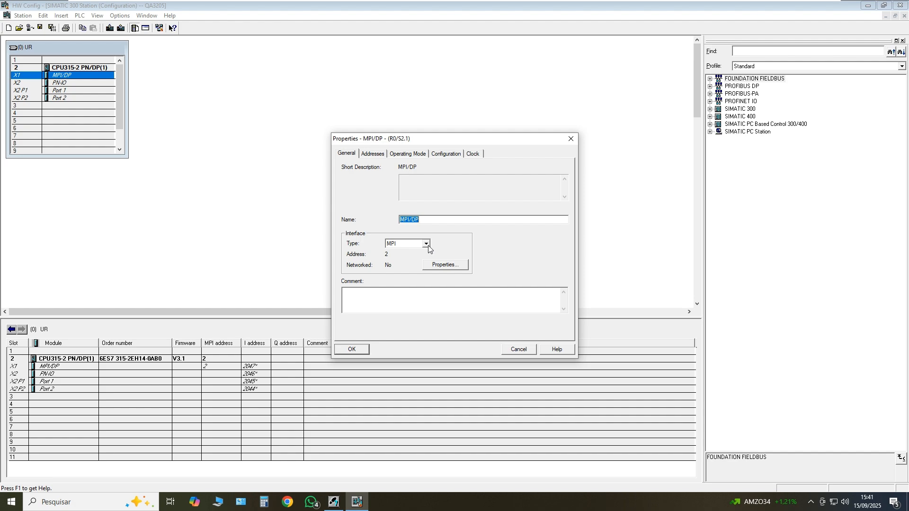
click(402, 245)
click(405, 258)
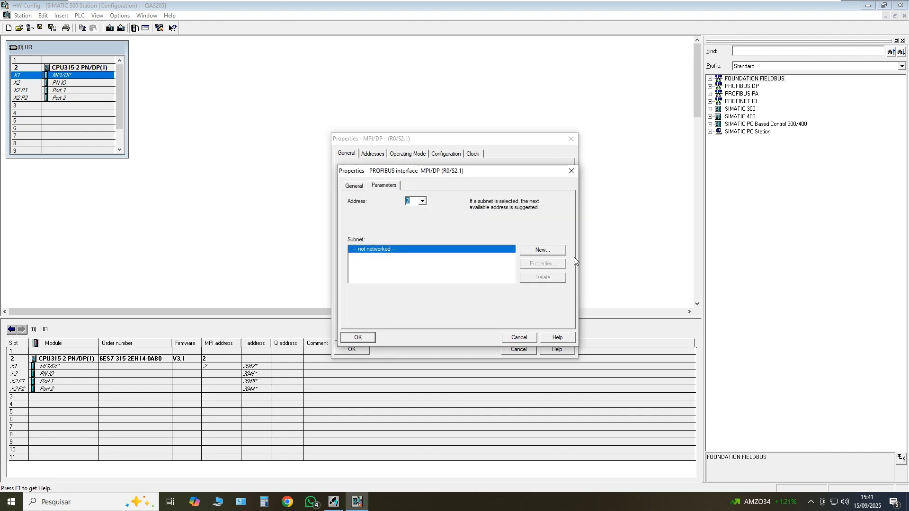
Create a new PROFIBUS subnet for the MPI/DP interface and set the interface address to 1
click(540, 251)
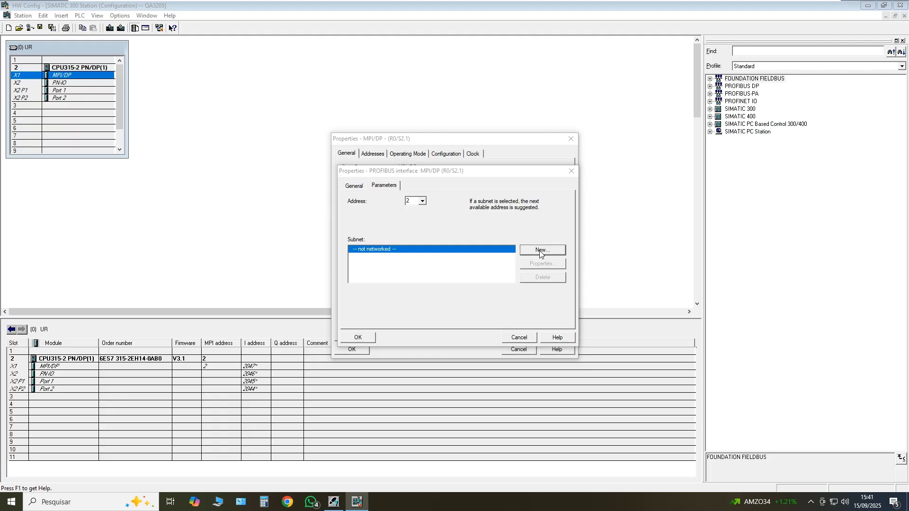
click(362, 348)
click(422, 201)
click(423, 211)
click(413, 210)
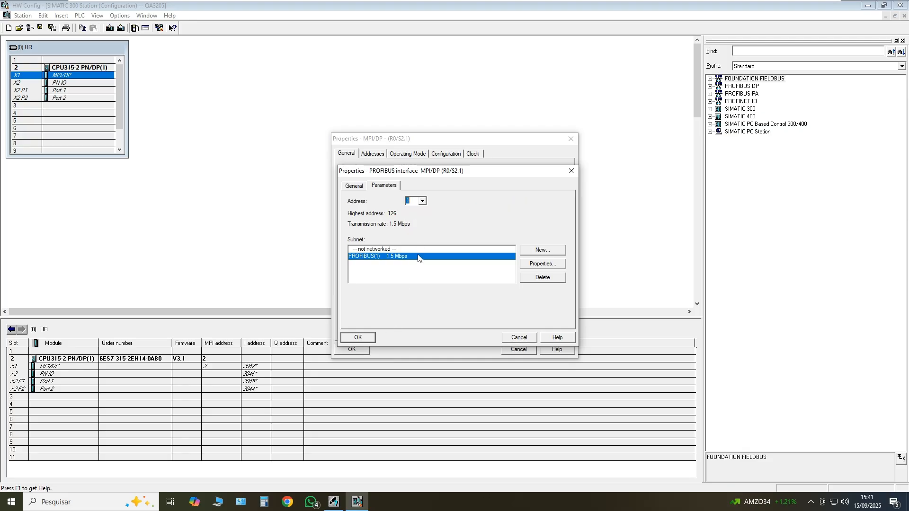
Set the PROFIBUS(1) subnet's transmission rate to 500 Kbps and apply the MPI/DP interface properties
click(542, 263)
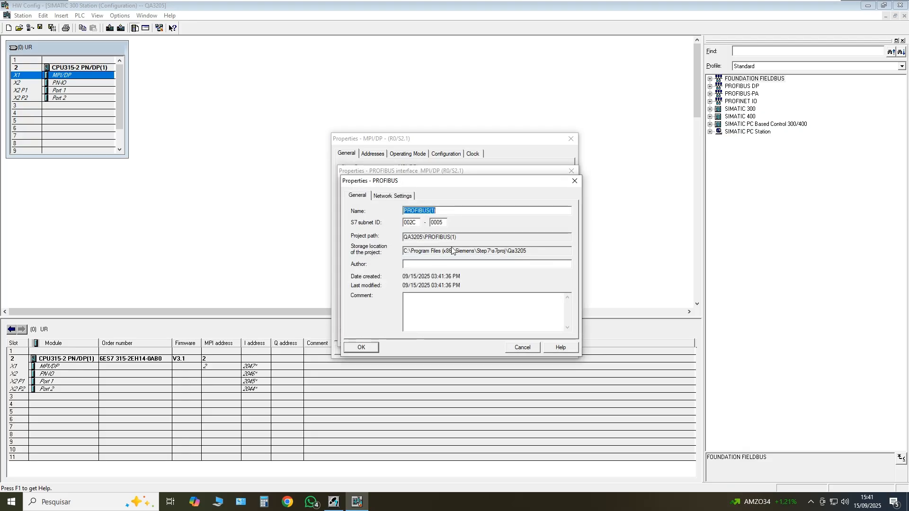
click(392, 196)
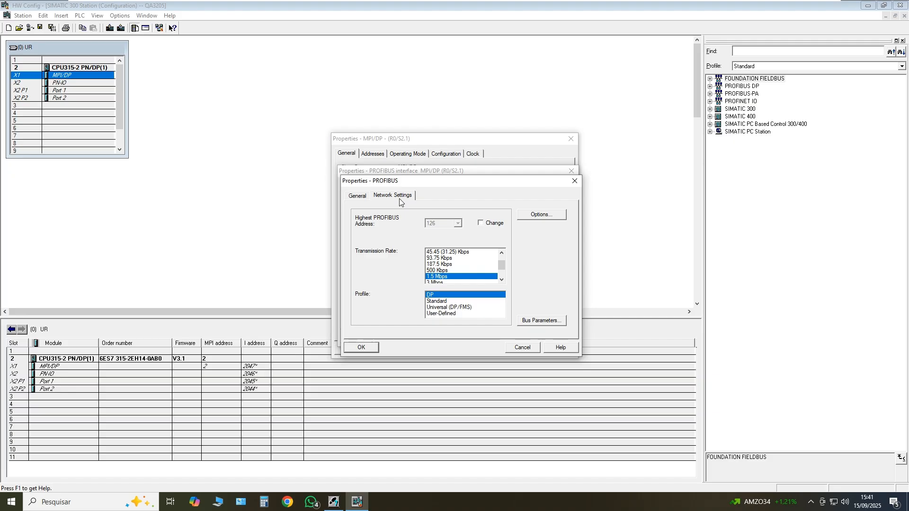
click(439, 271)
click(371, 347)
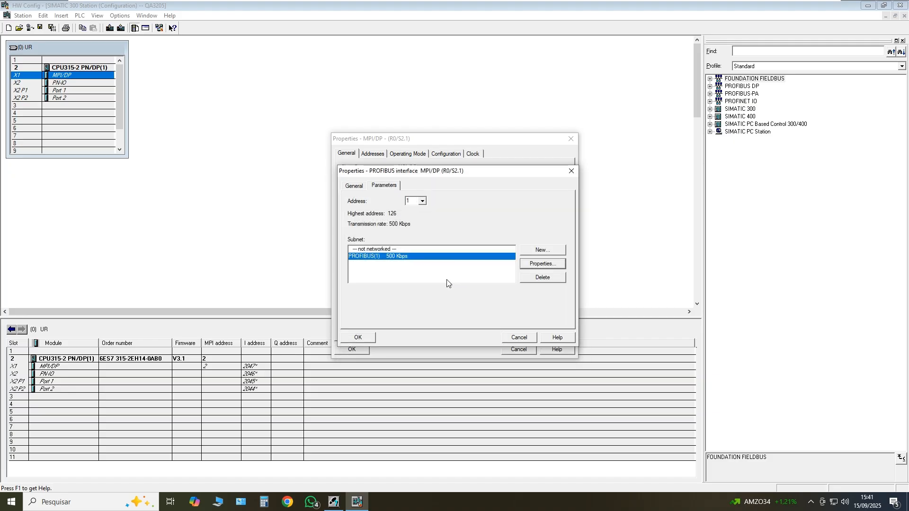
click(371, 338)
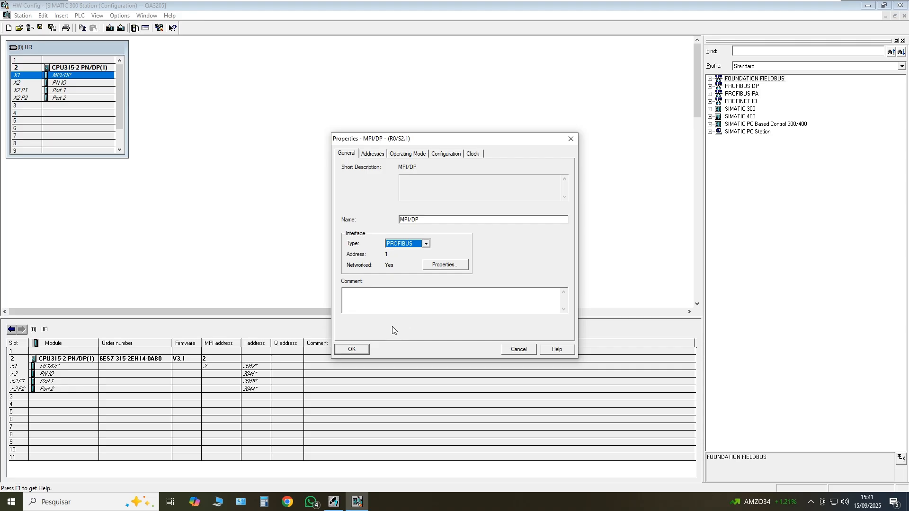
click(366, 350)
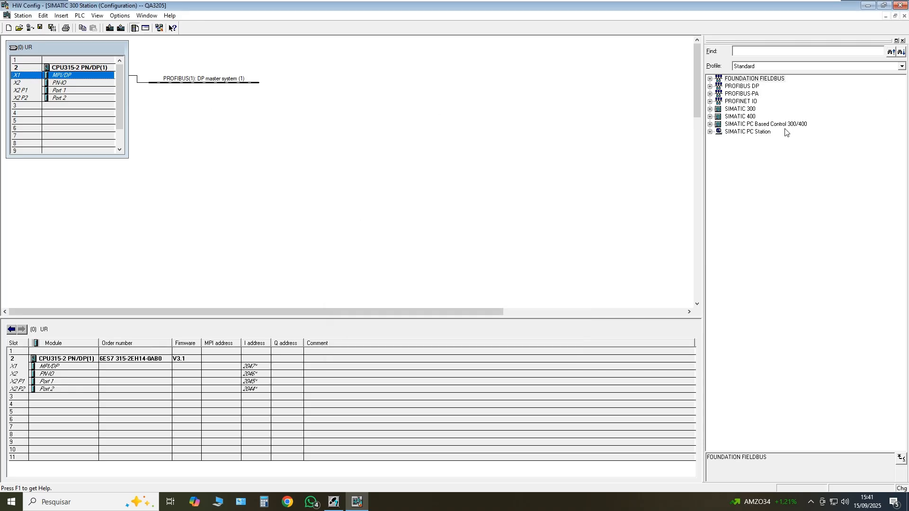
Insert the IM 153-2 OD module 6ES7 153-2BA82-0XB0 from the DP/PA Link catalog onto the PROFIBUS(1) DP master system
click(710, 87)
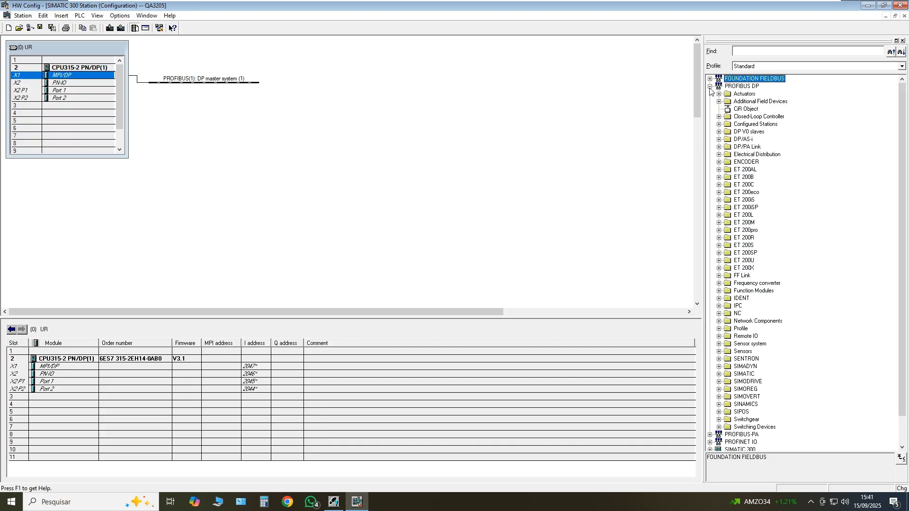
click(747, 147)
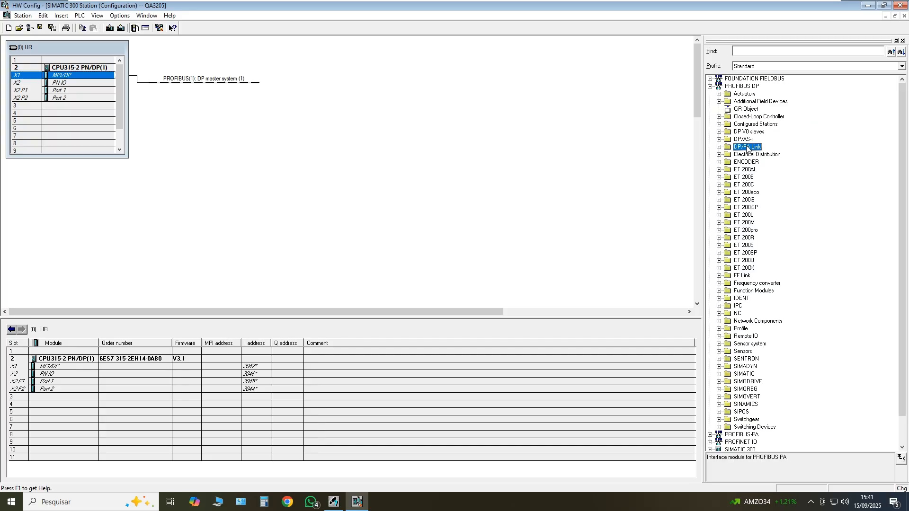
click(718, 146)
click(718, 147)
click(719, 147)
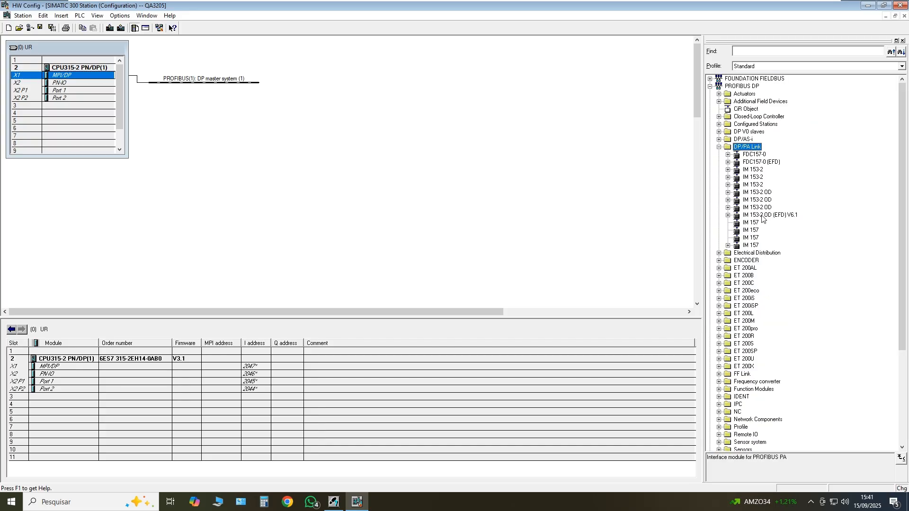
click(758, 208)
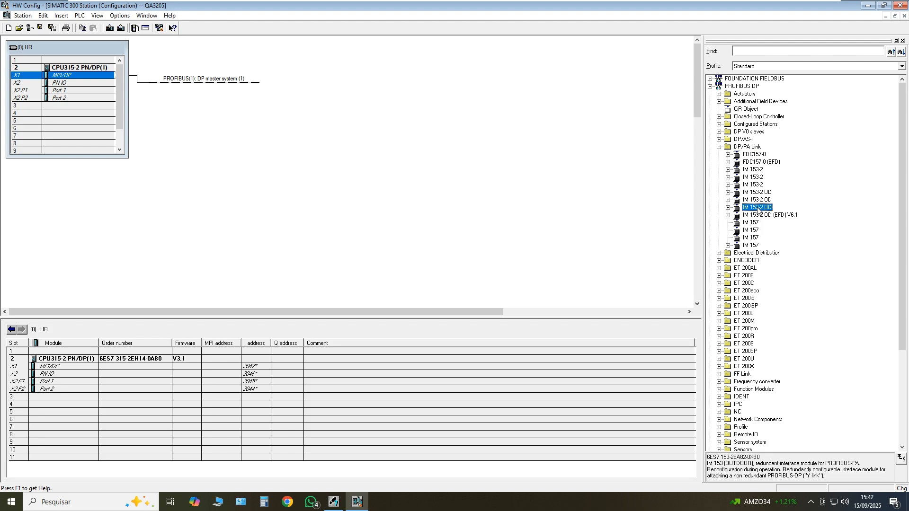
click(733, 457)
drag(763, 208, 207, 84)
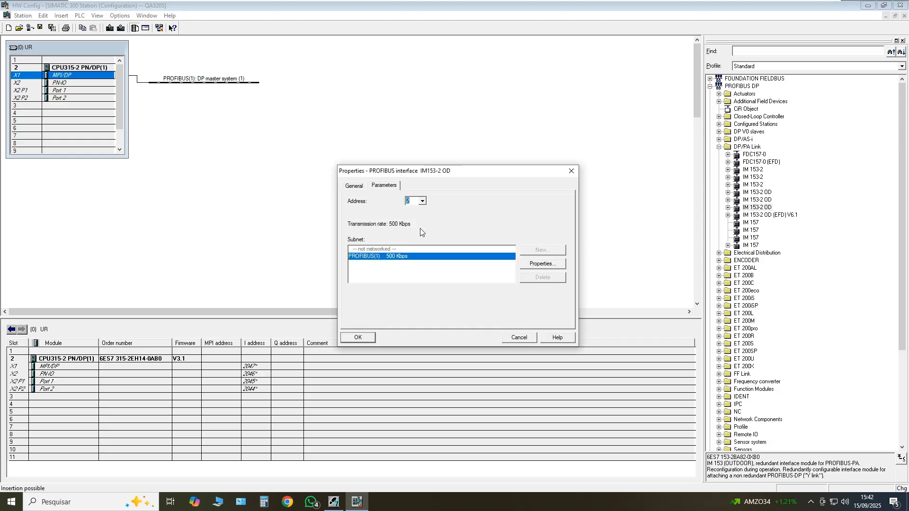
Give the IM 153-2 OD PROFIBUS address 8 and define it as an interface module for PROFIBUS-PA
click(424, 203)
drag(424, 227, 424, 227)
click(415, 222)
click(359, 337)
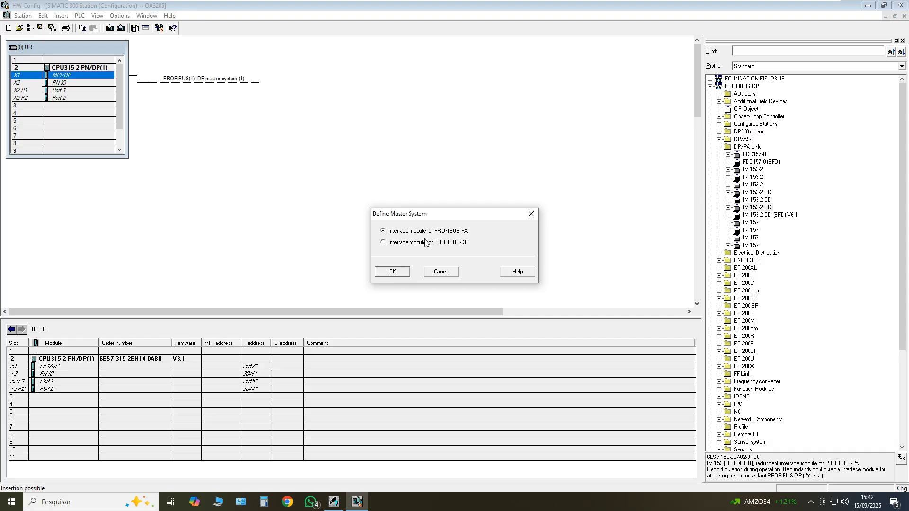
click(400, 271)
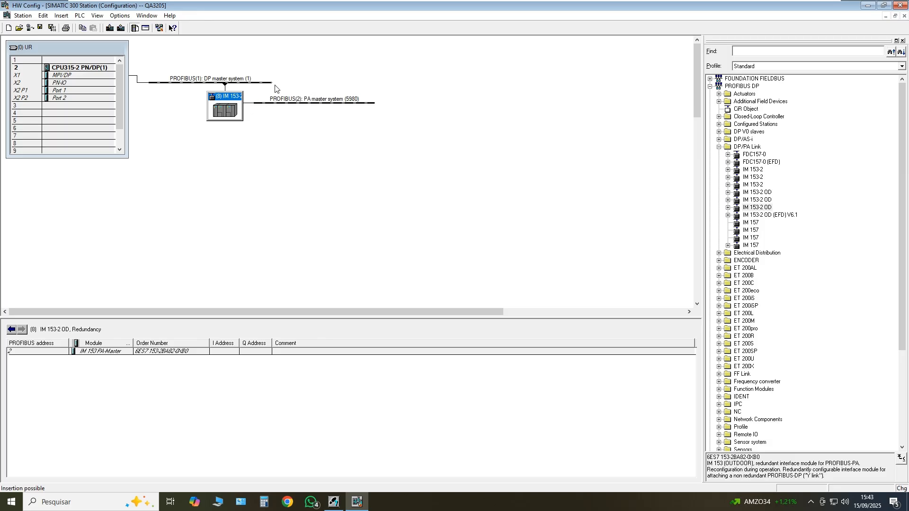
Add an FDC157-0 coupler to the PROFIBUS(2) PA master system at address 3
click(320, 103)
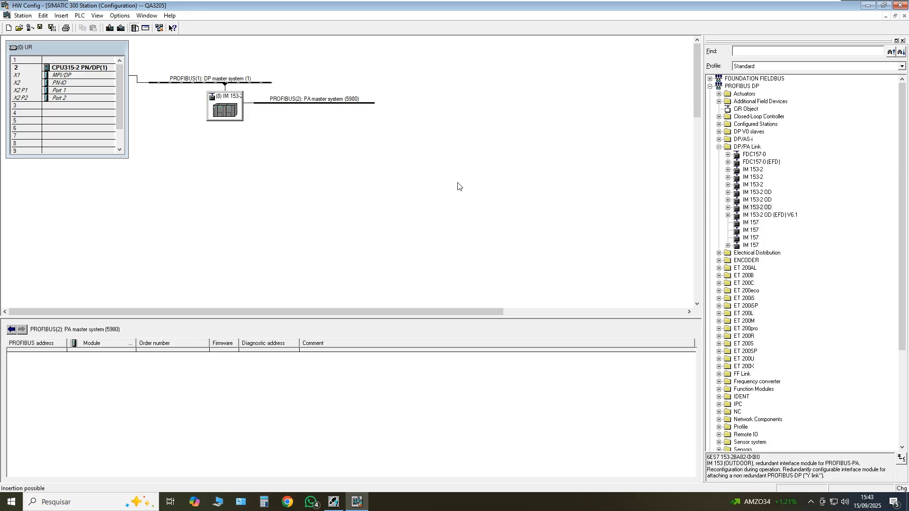
click(753, 155)
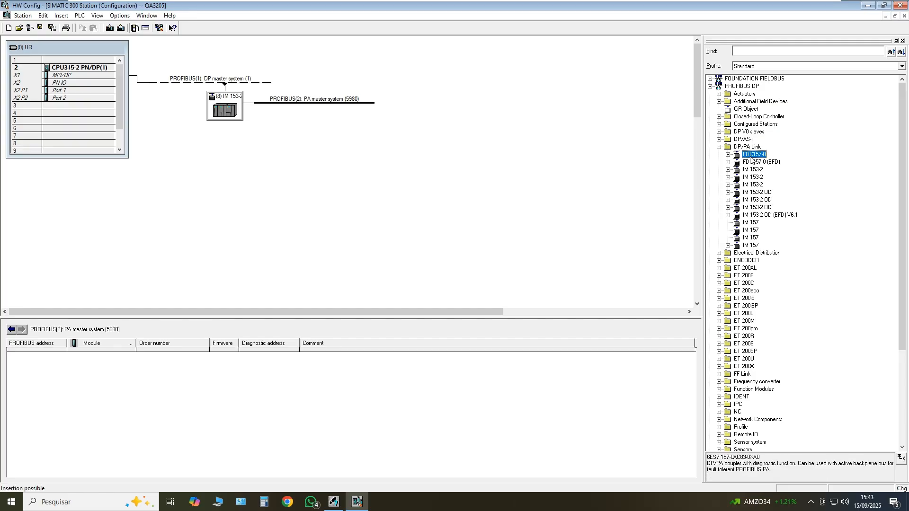
drag(757, 158, 312, 103)
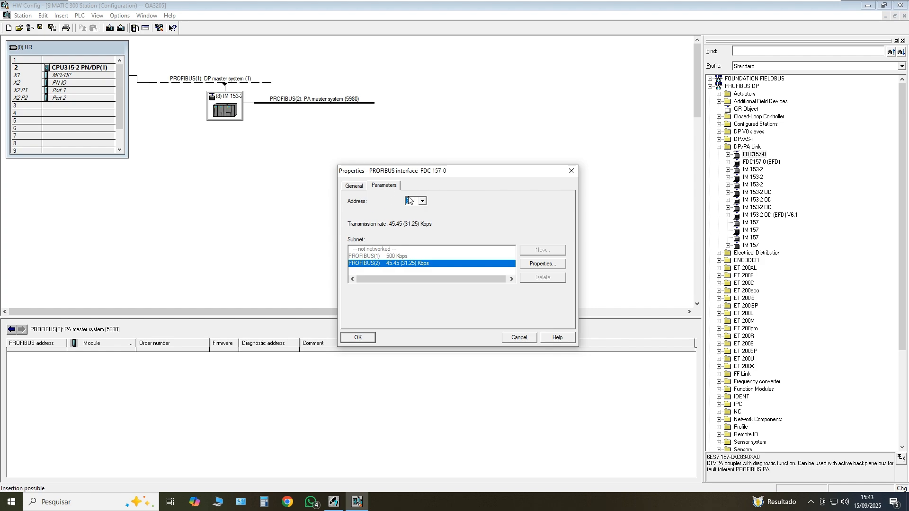
click(423, 203)
click(424, 204)
click(357, 338)
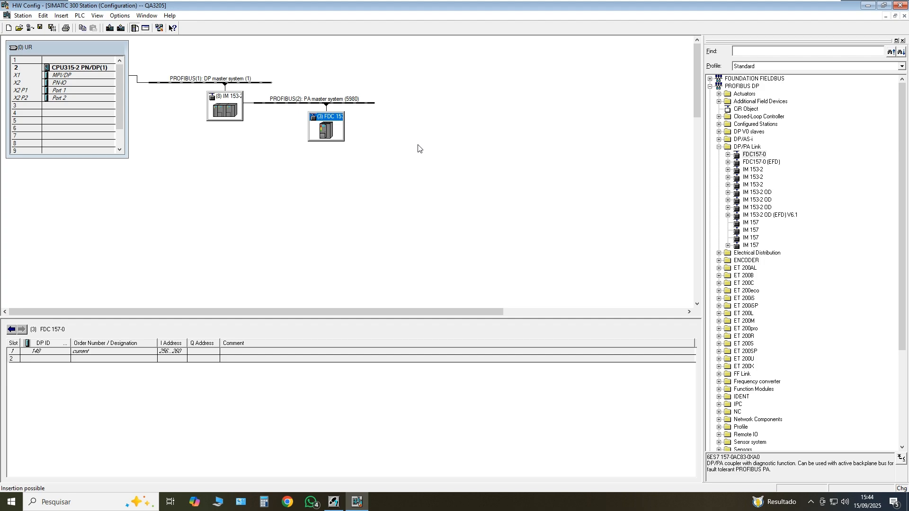
Add an Endress+Hauser iTEMP TMT84 - Rev 2 (V01.01.zz) temperature transmitter to the PROFIBUS(2) PA master system at address 50
click(718, 146)
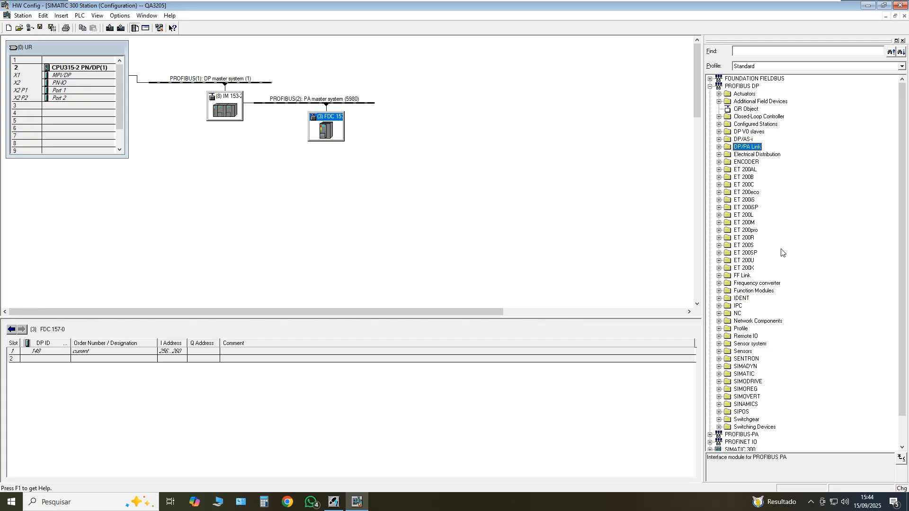
click(710, 86)
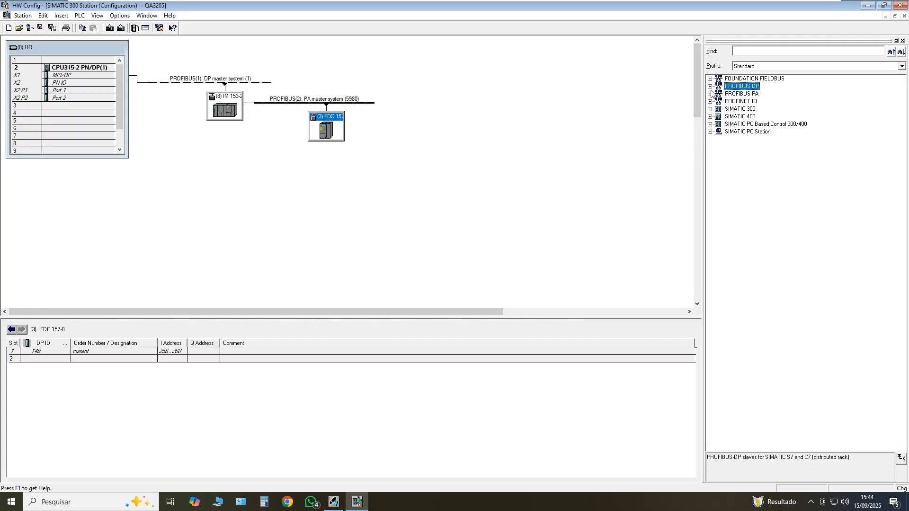
click(710, 93)
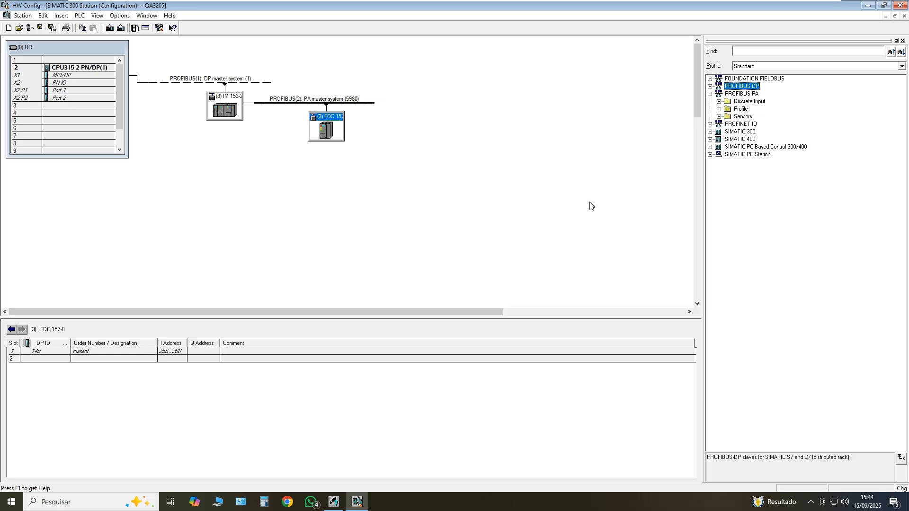
click(719, 117)
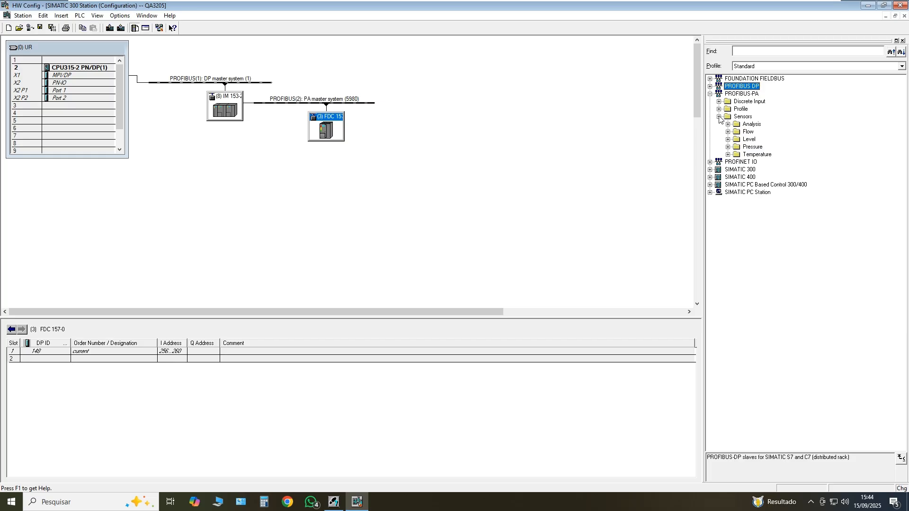
click(728, 155)
click(737, 162)
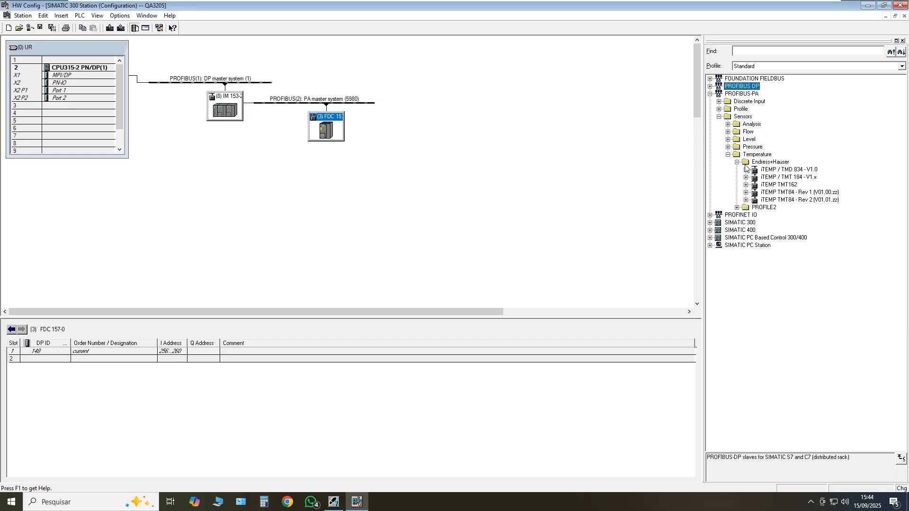
click(790, 202)
drag(783, 204, 360, 103)
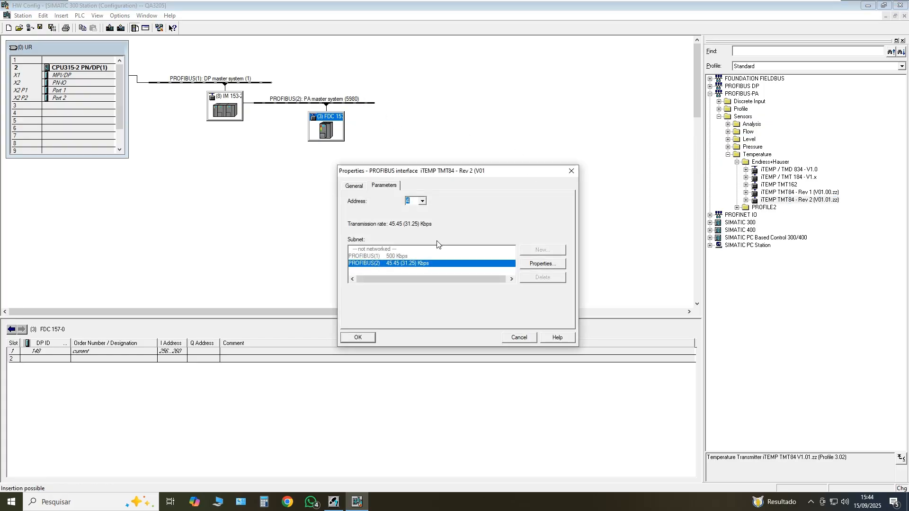
text(50)
click(367, 336)
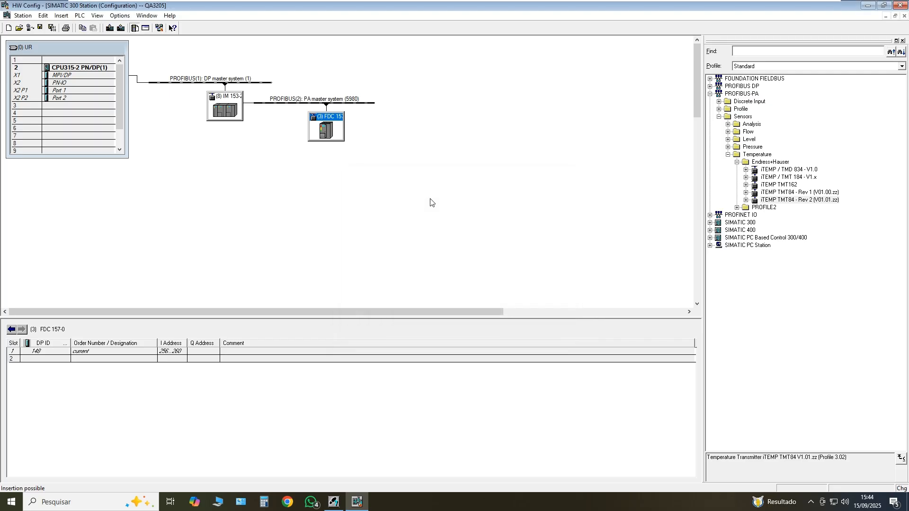
Add a second iTEMP TMT84 - Rev 2 transmitter to the PA master system at address 51 and move the PROFIBUS(1) line higher
drag(800, 201, 412, 102)
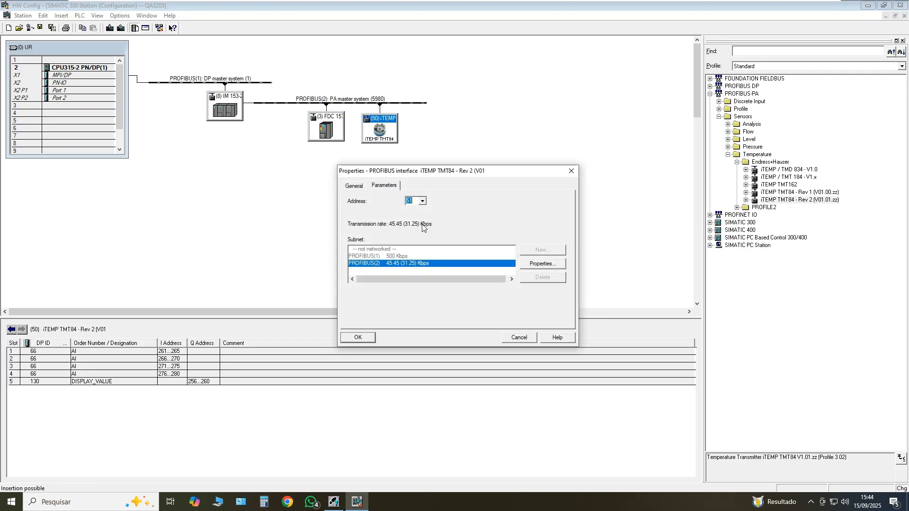
key(Escape)
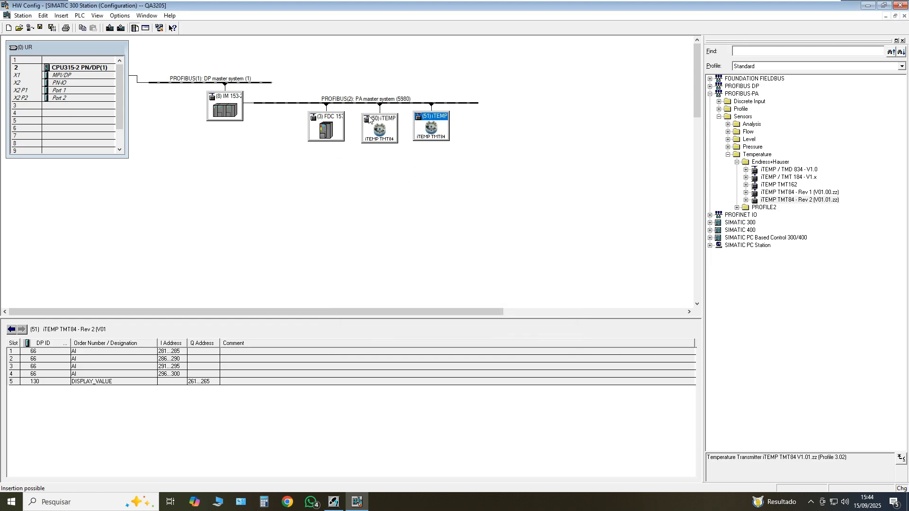
drag(171, 82, 184, 57)
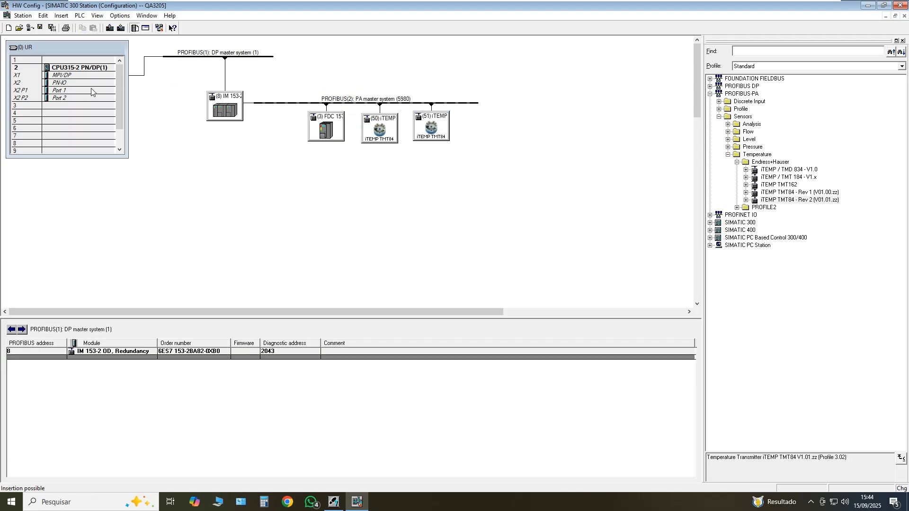
Set the IP address of the CPU's PN-IO Ethernet interface to 193.168.100.110
click(64, 83)
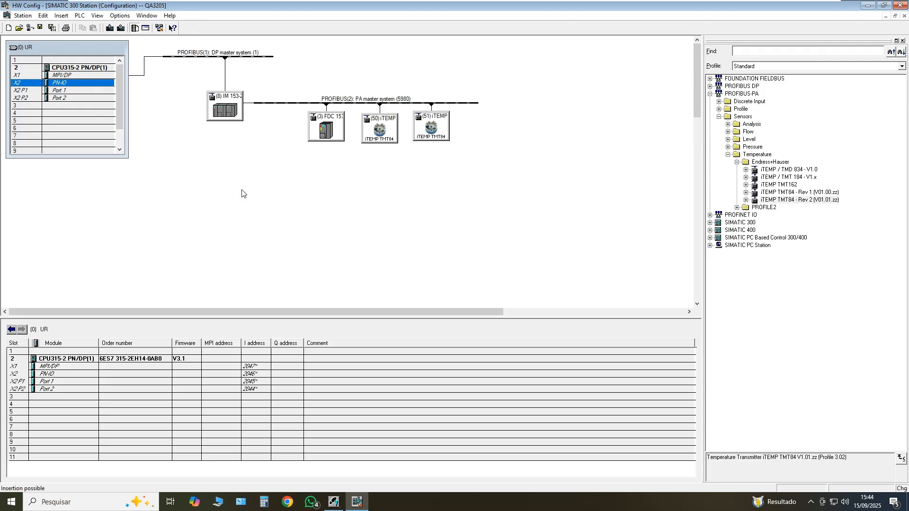
double_click(61, 83)
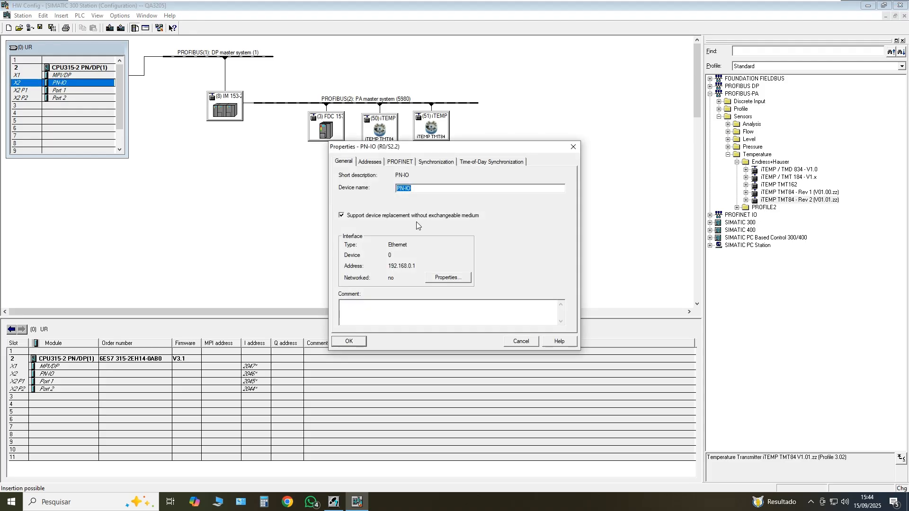
click(450, 280)
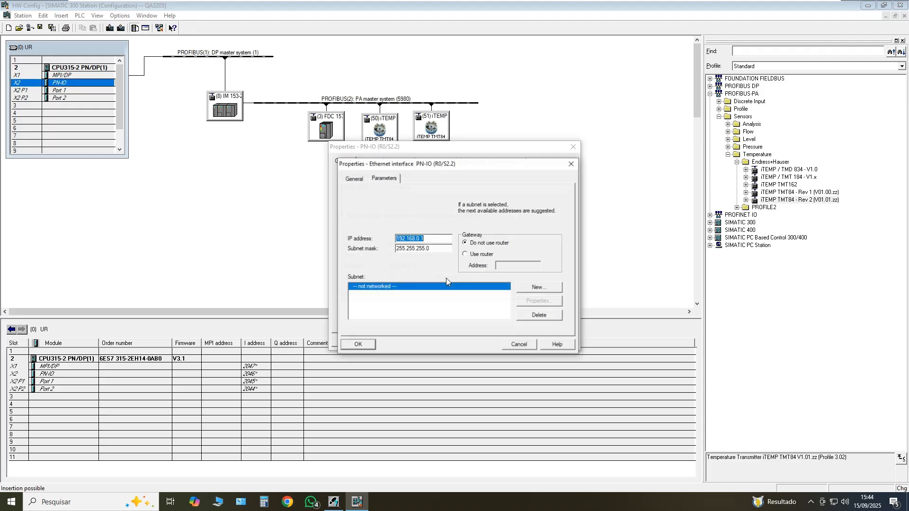
click(404, 239)
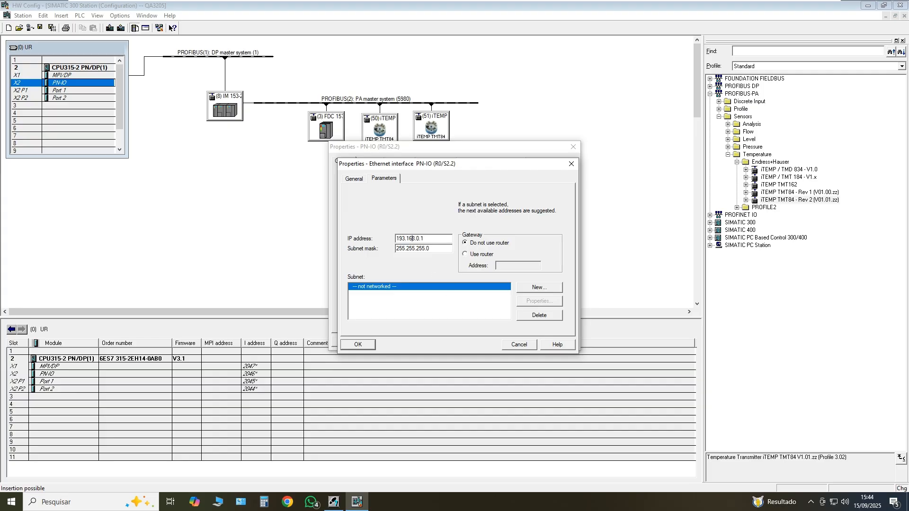
click(418, 239)
text(10)
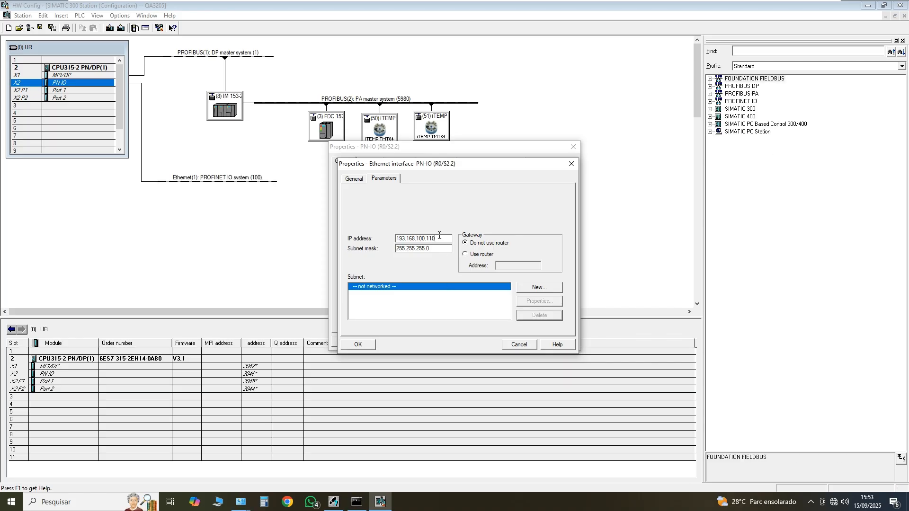
Connect the PN-IO interface to a new Industrial Ethernet subnet with the default name and apply the interface properties
drag(436, 238, 382, 240)
click(541, 288)
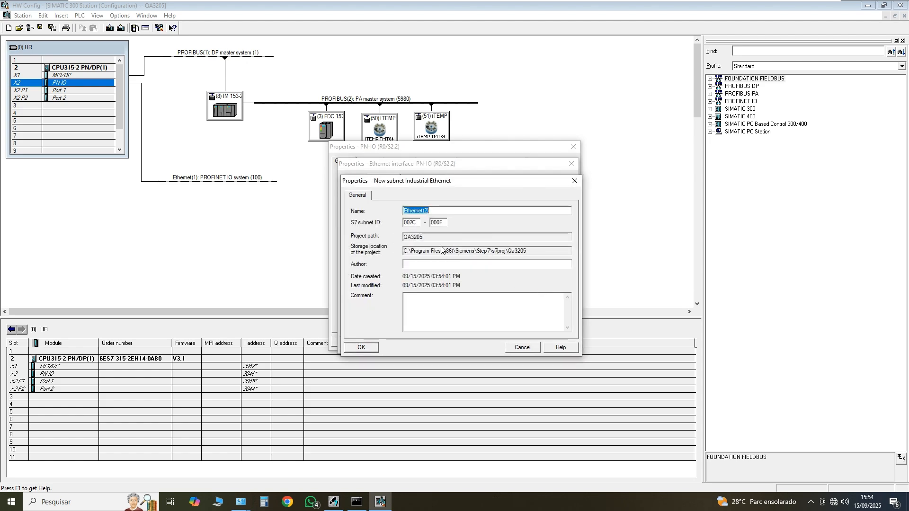
click(369, 348)
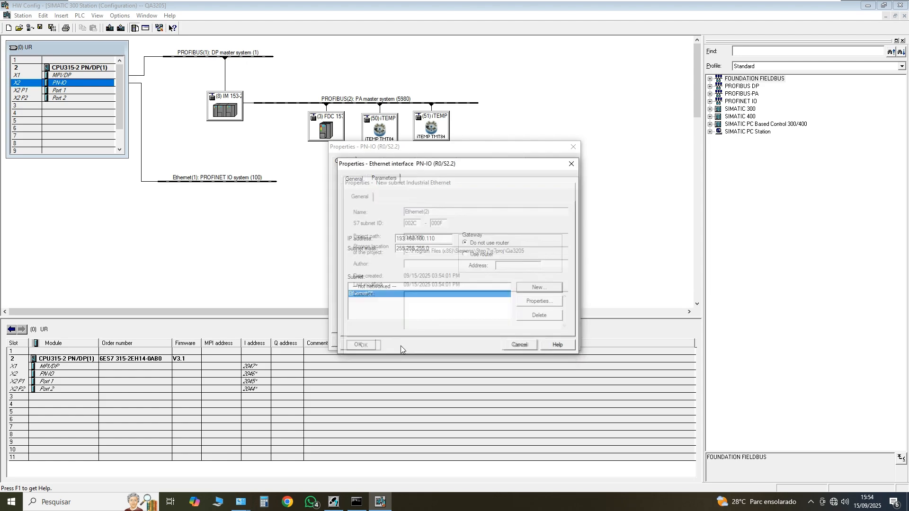
click(364, 347)
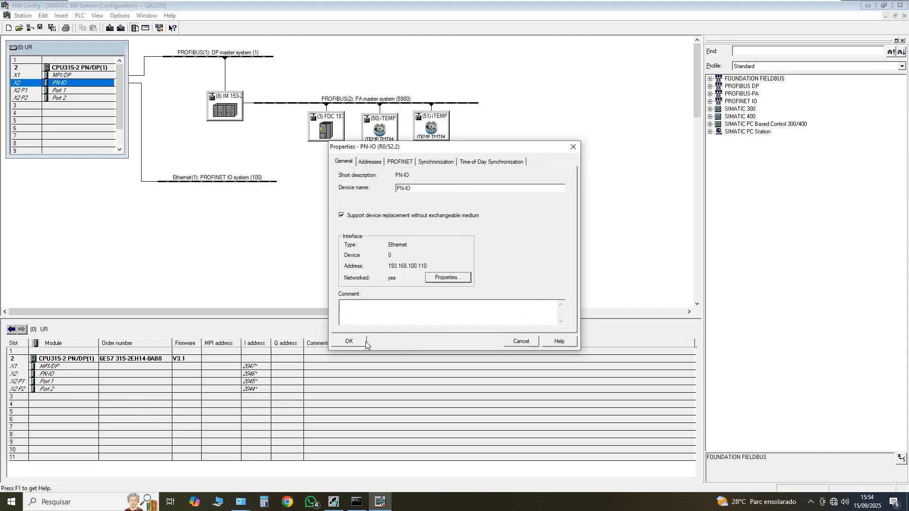
click(366, 342)
click(319, 210)
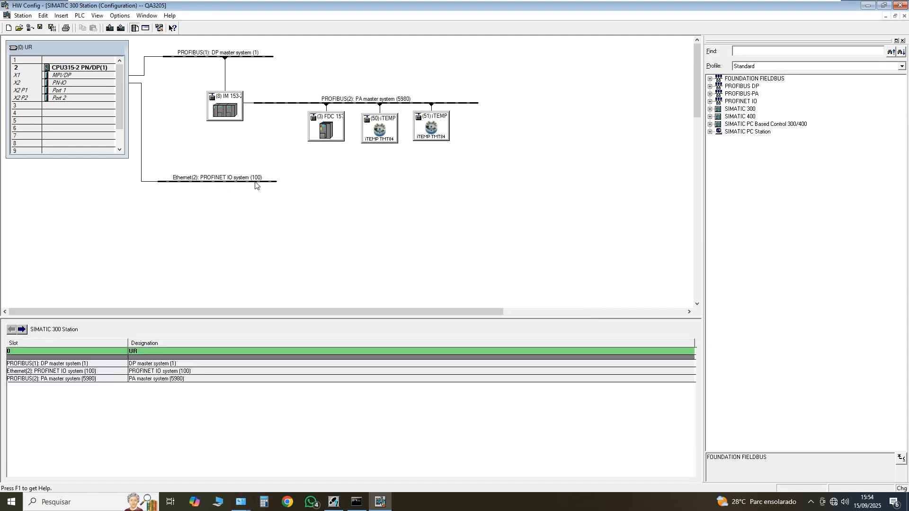
Save and close the hardware configuration, and download the SIMATIC 300 Station to the CPU with its system data completely replaced
click(902, 6)
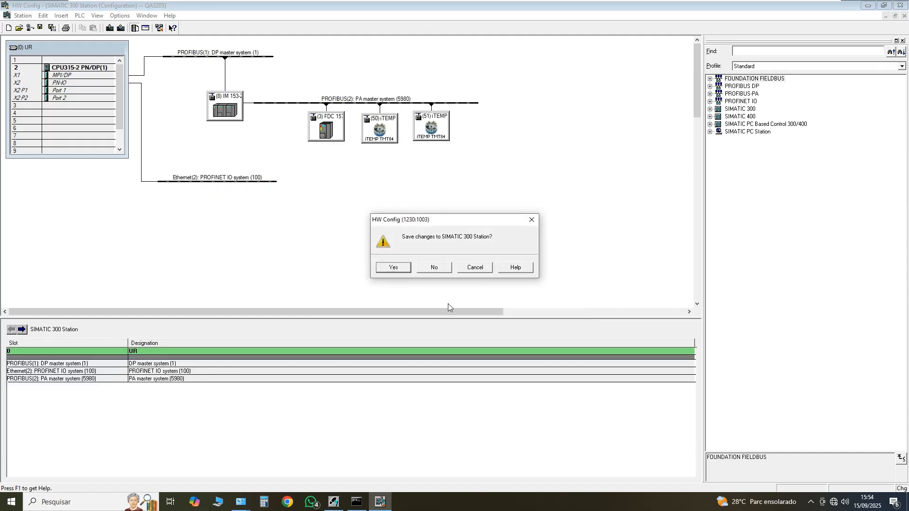
click(388, 268)
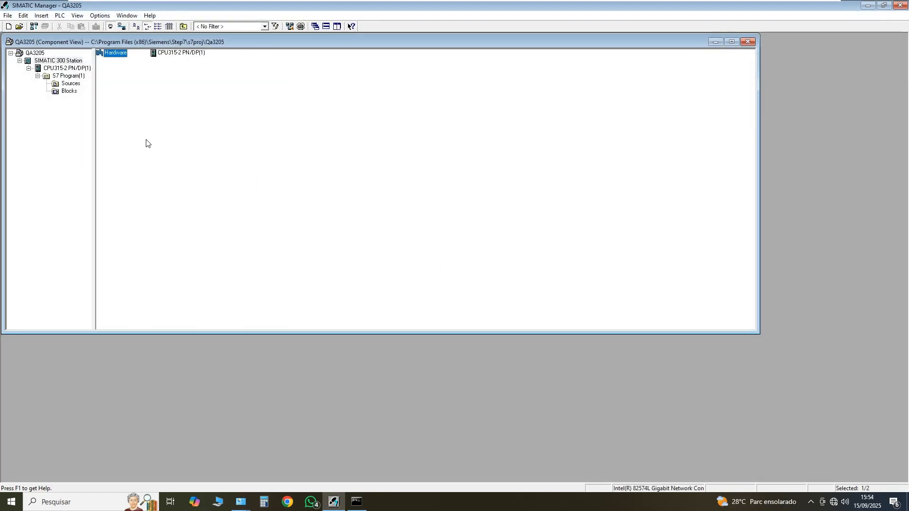
click(96, 26)
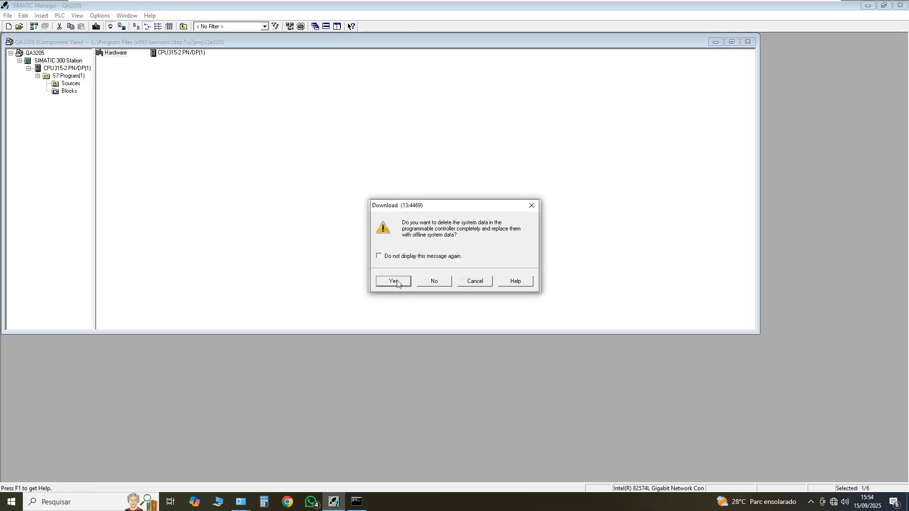
click(403, 280)
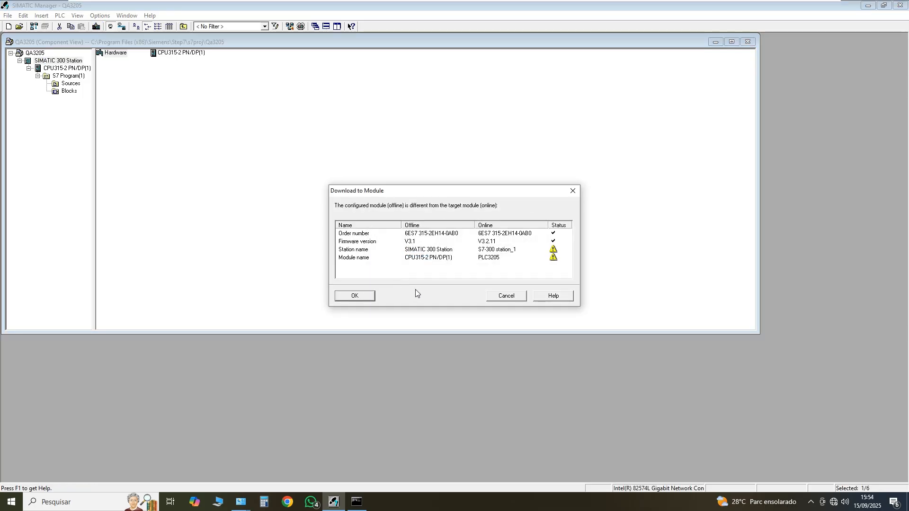
click(355, 295)
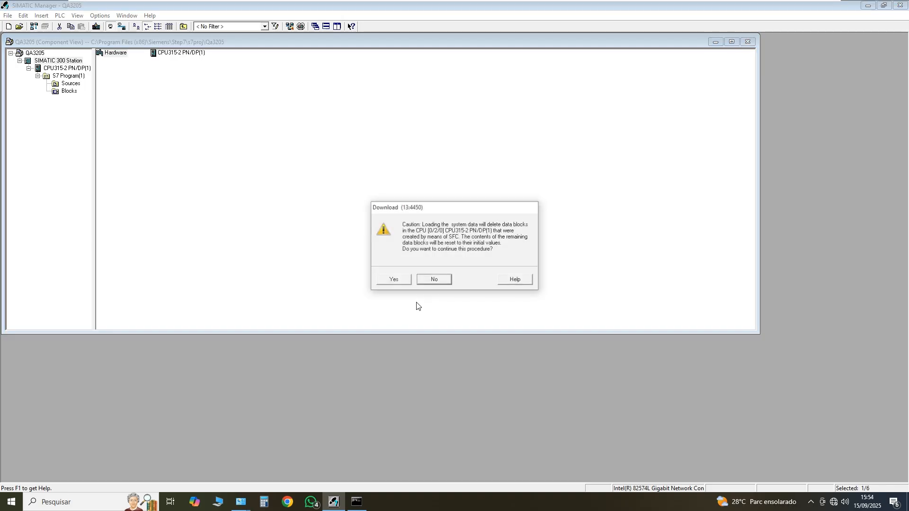
click(401, 280)
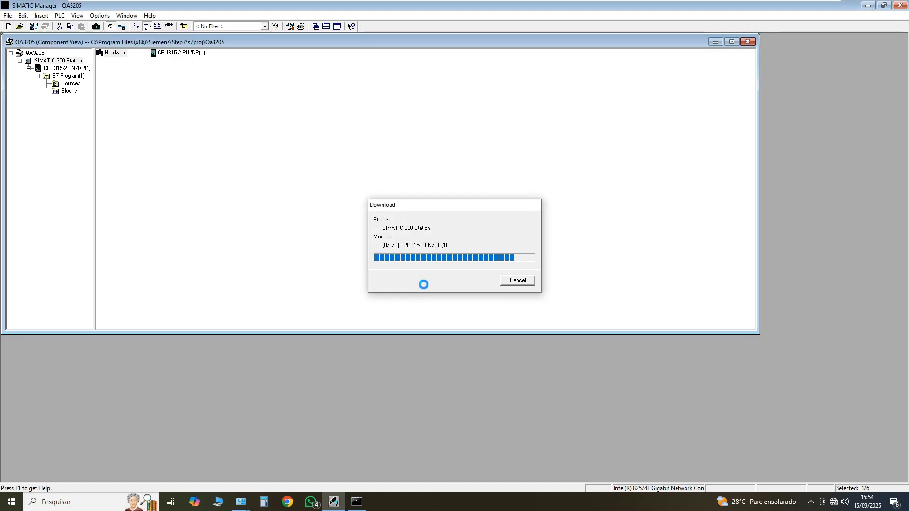
click(399, 277)
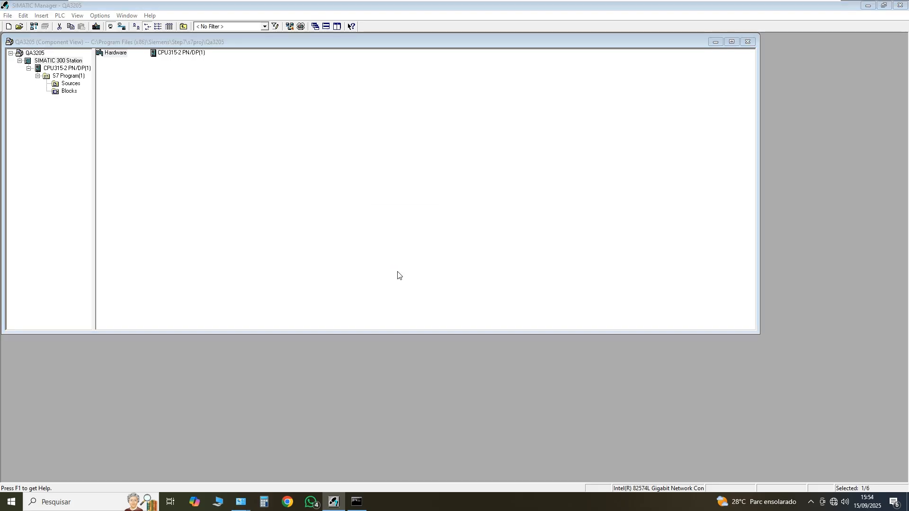
click(397, 274)
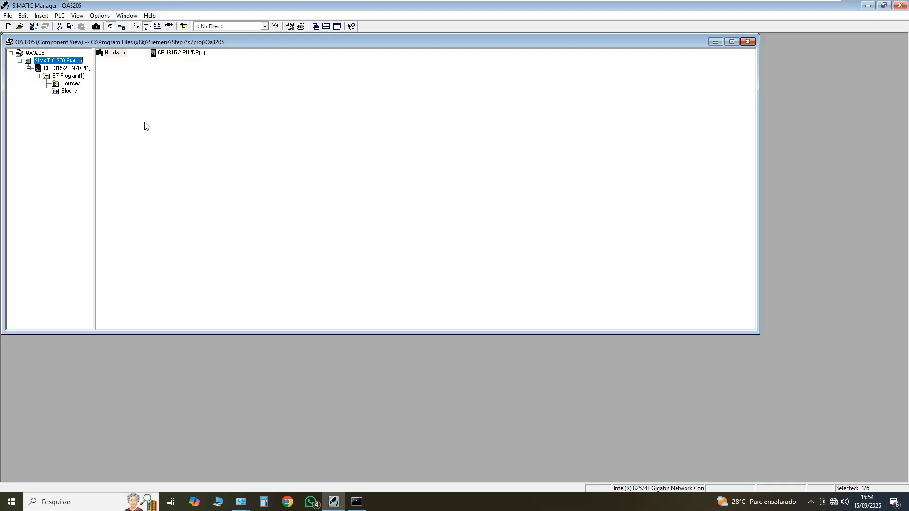
Open the station's hardware configuration online and examine the status in the IM 153-2 OD's module information
double_click(104, 52)
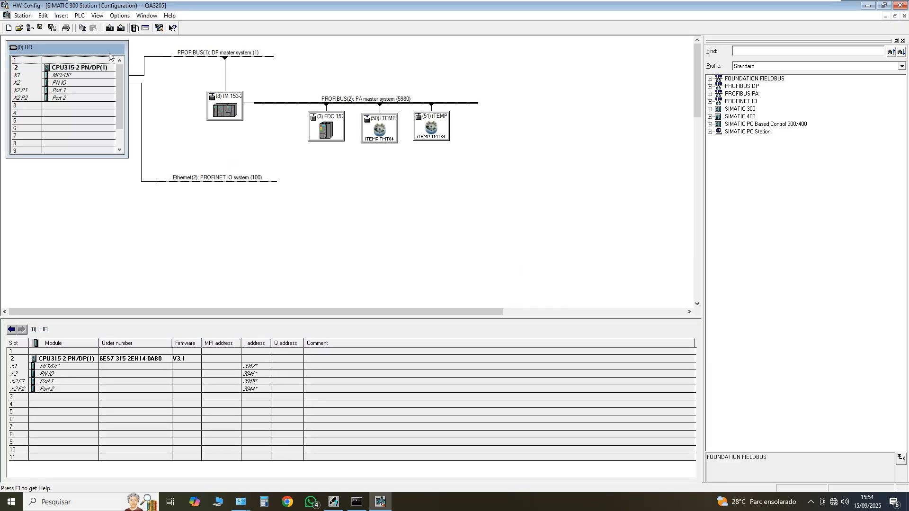
click(30, 27)
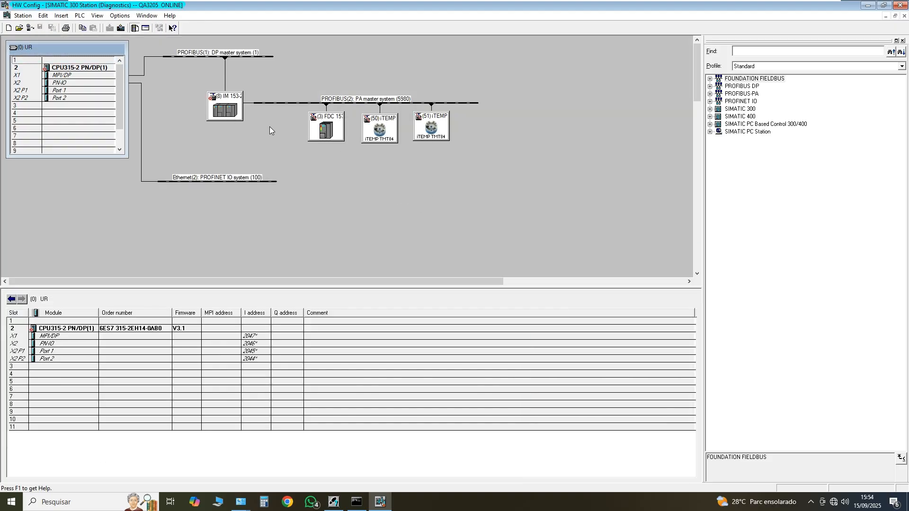
click(218, 107)
right_click(224, 97)
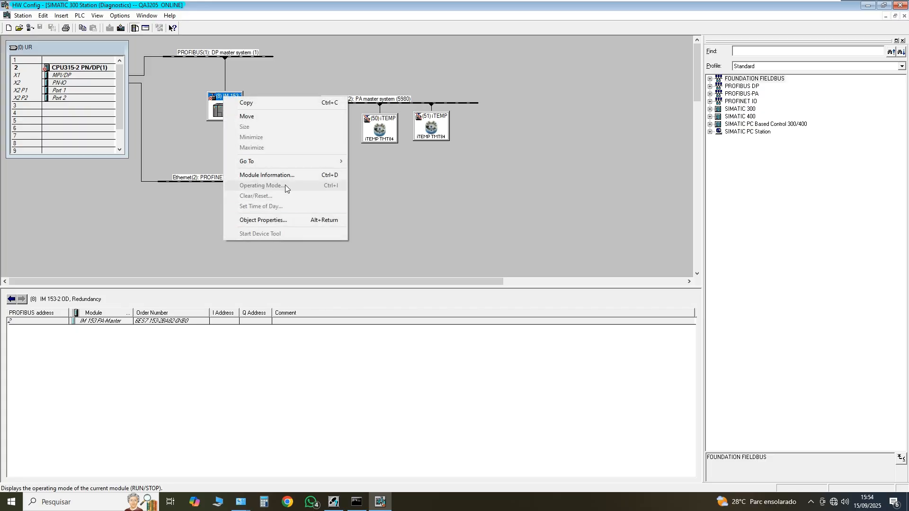
click(261, 178)
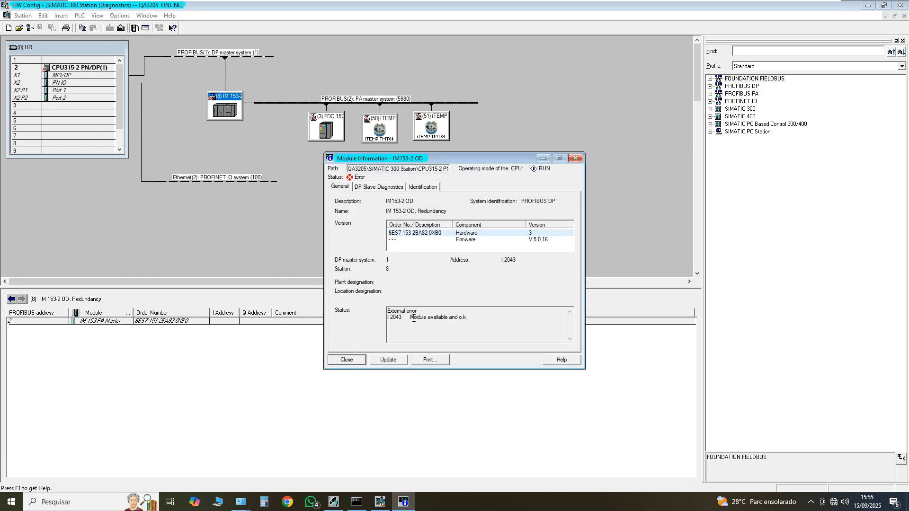
drag(410, 317, 476, 319)
click(476, 319)
drag(418, 318, 495, 319)
click(455, 321)
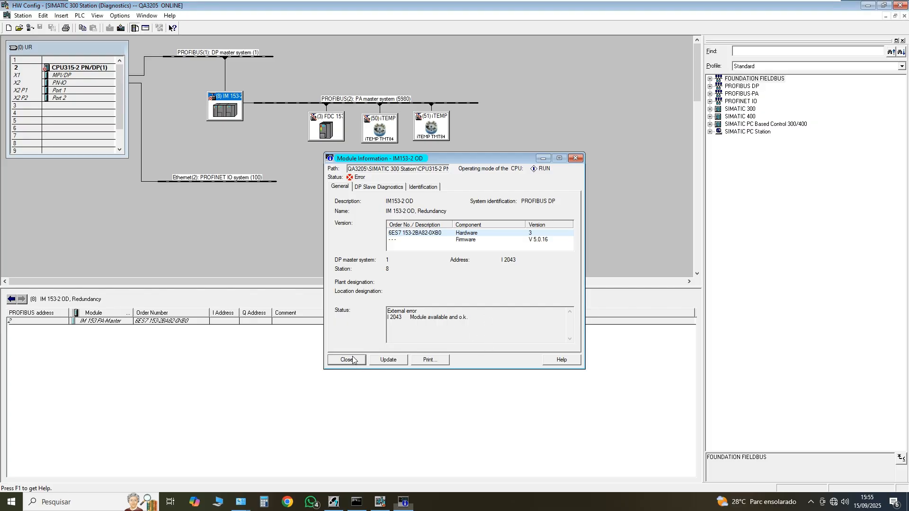
click(347, 361)
Open the module information of the FDC 157-0 coupler on the PA master system to check its status
click(331, 119)
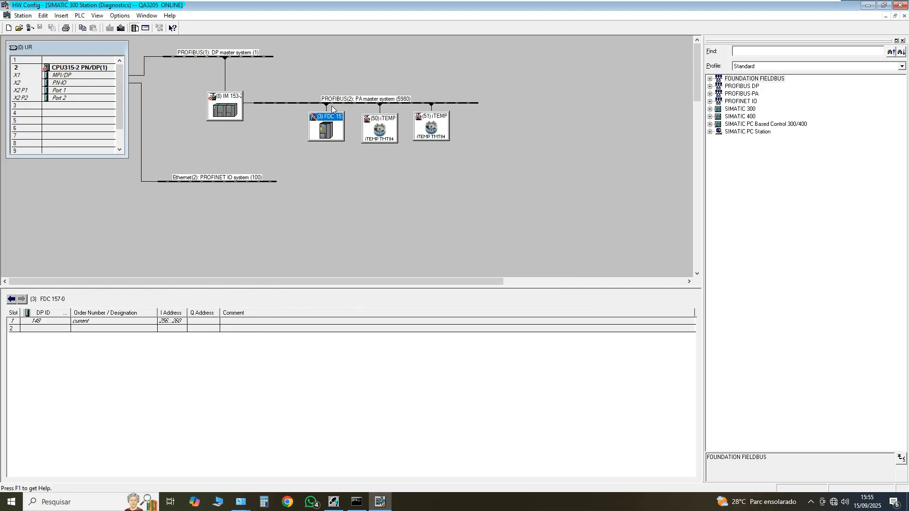
right_click(330, 115)
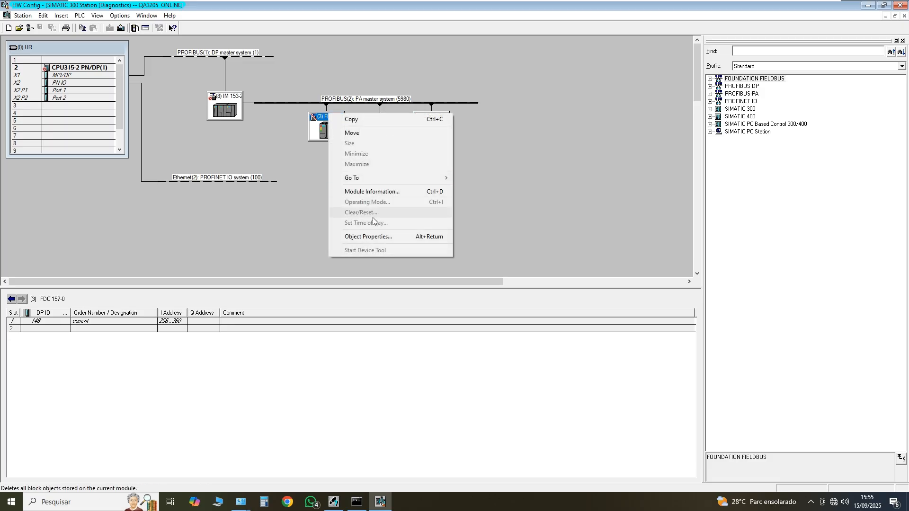
click(372, 191)
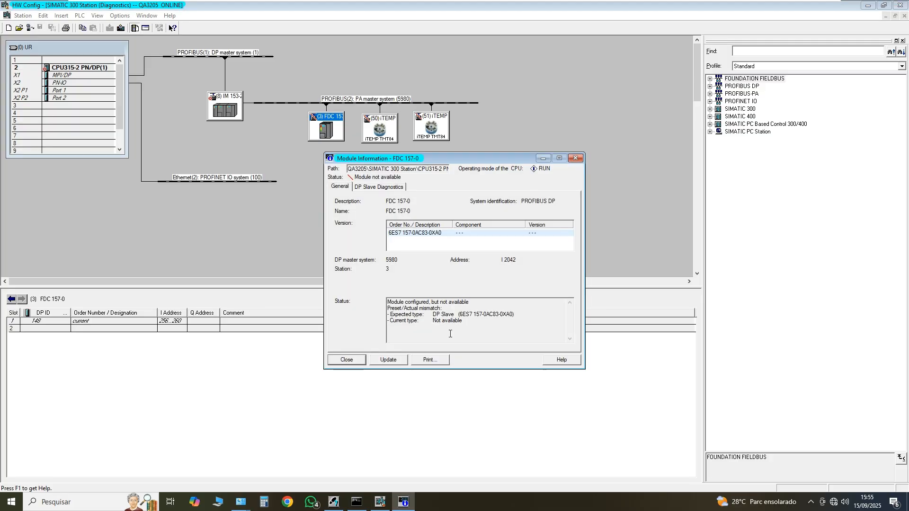
Read the expected and current type in the FDC 157-0 module status, then close the module information
drag(434, 322, 467, 322)
click(467, 322)
click(362, 362)
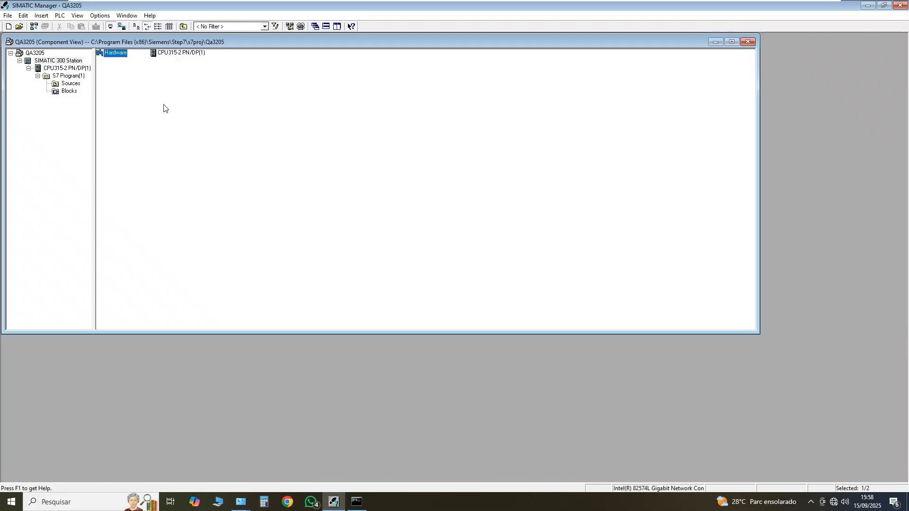
Reopen the station's hardware configuration online and recheck the FDC 157-0 coupler's status in its module information
double_click(107, 54)
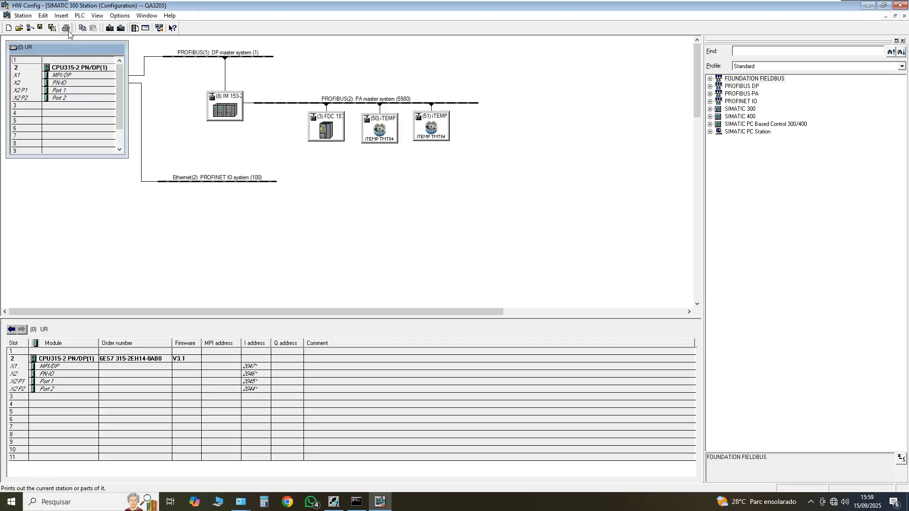
click(30, 28)
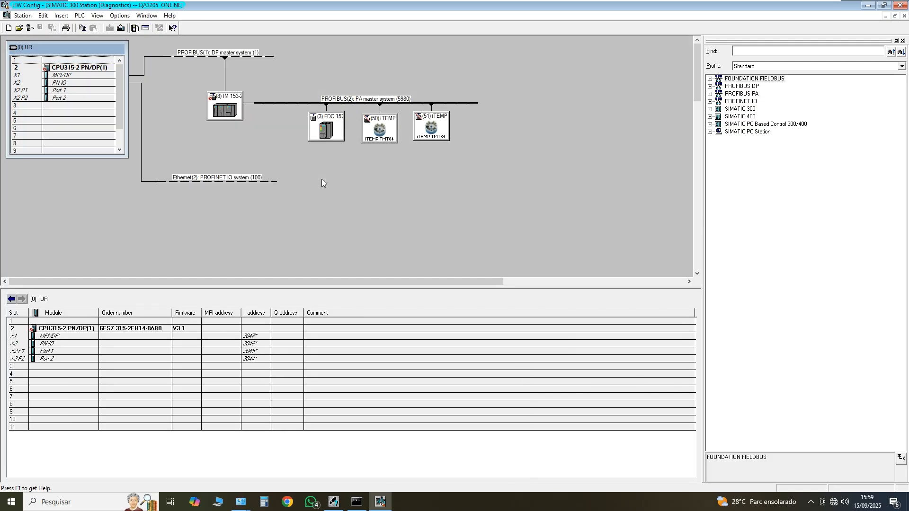
click(330, 121)
right_click(328, 120)
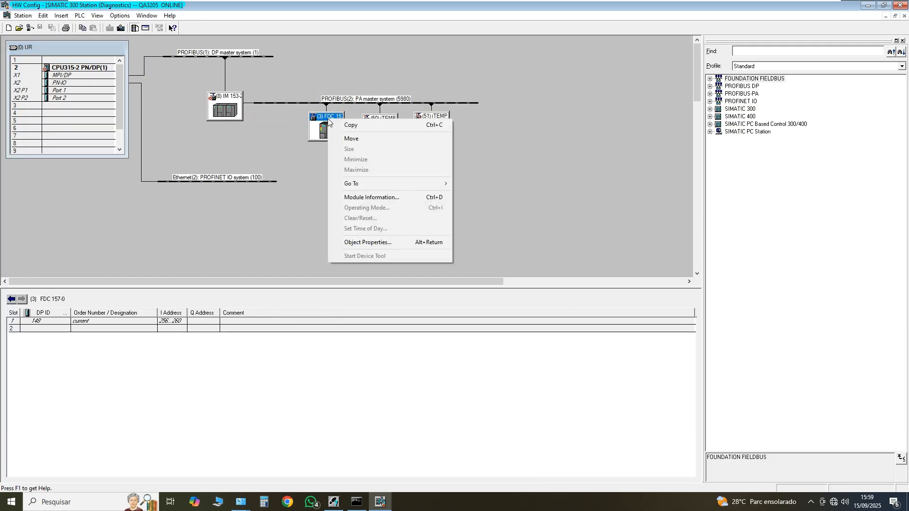
click(384, 198)
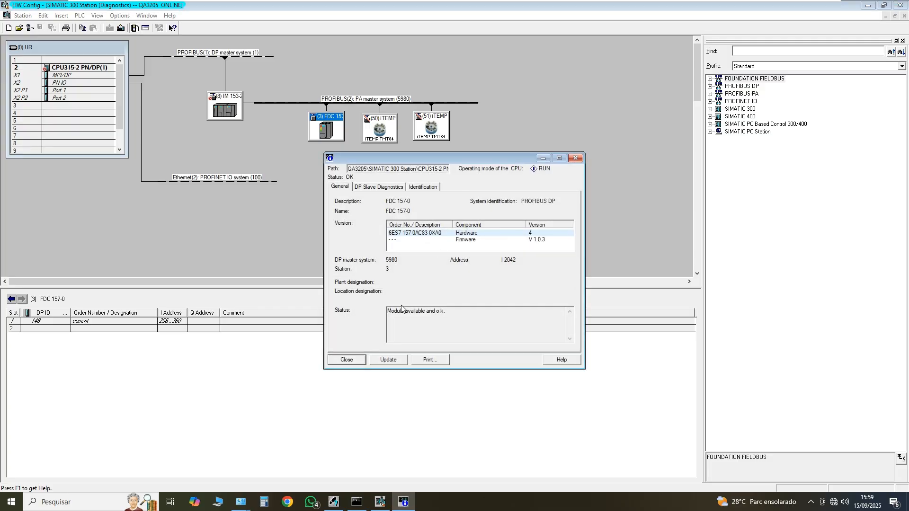
drag(391, 311, 453, 311)
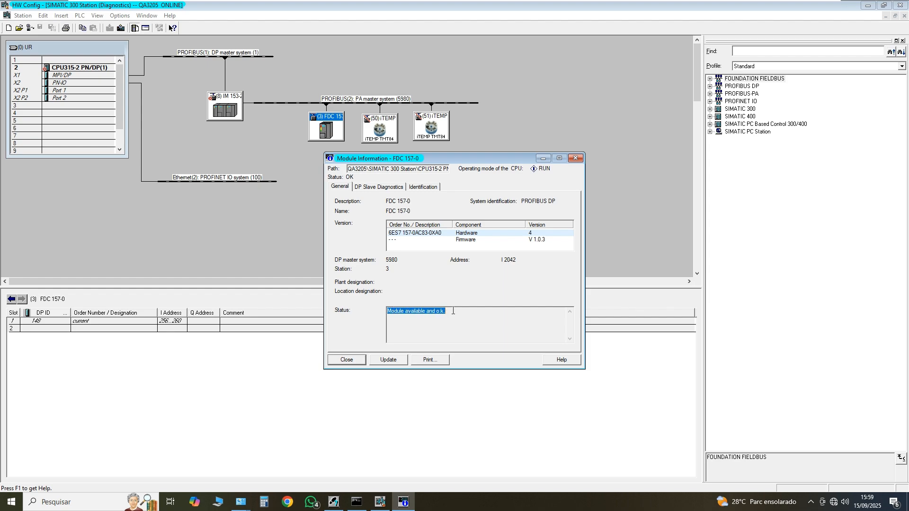
click(363, 361)
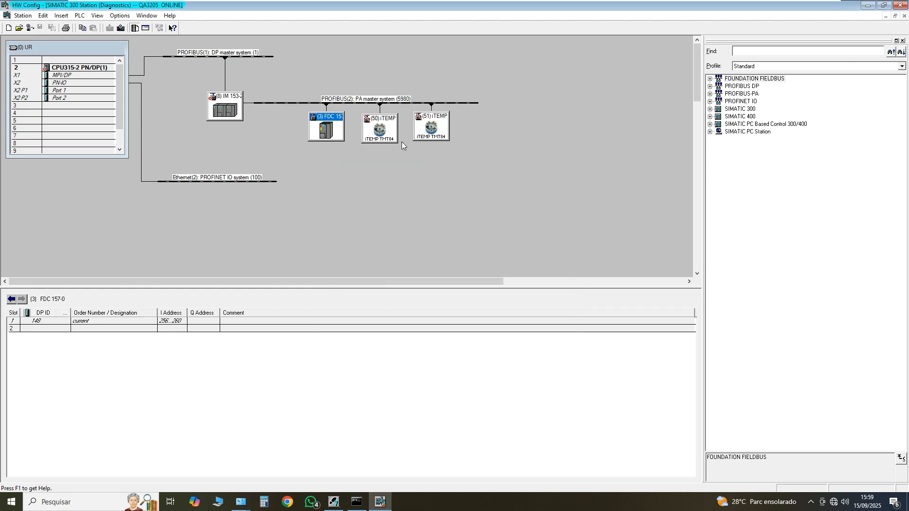
Review the IM 153-2 and FDC 157-0 modules in the online configuration, then close the hardware configuration
click(196, 82)
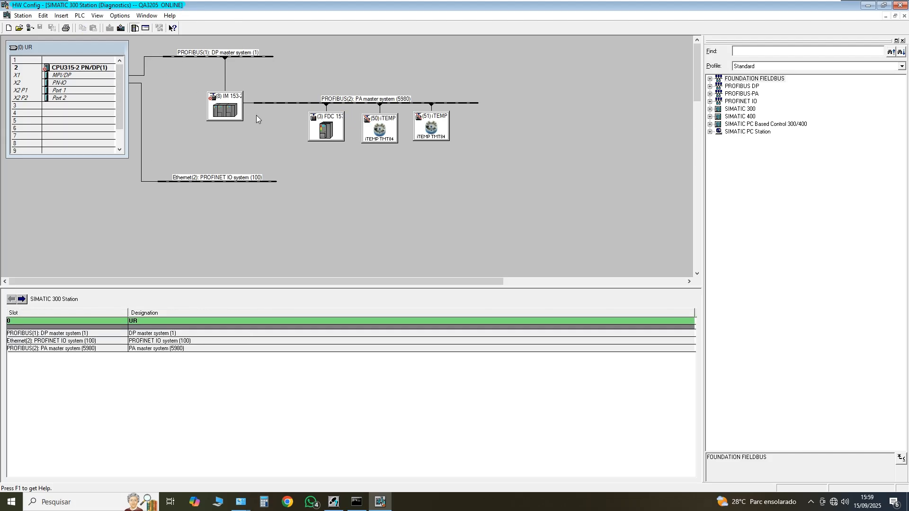
click(331, 120)
click(225, 102)
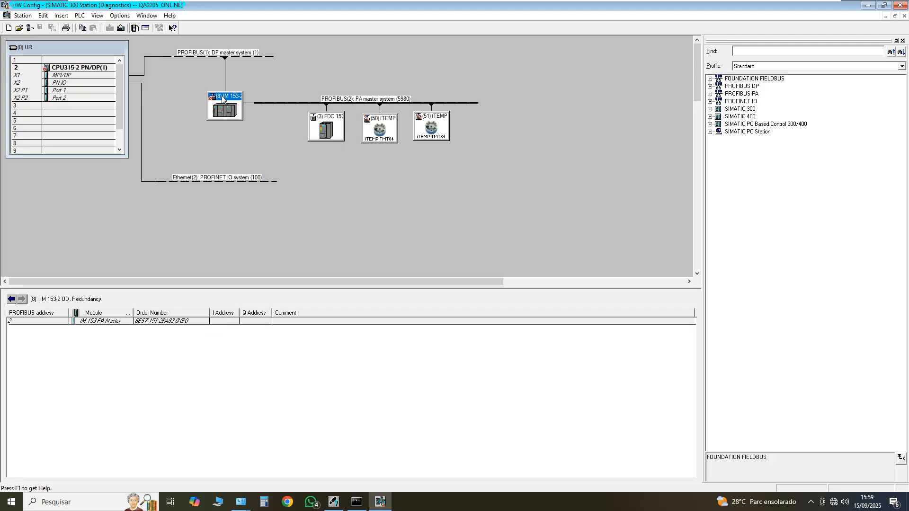
click(328, 122)
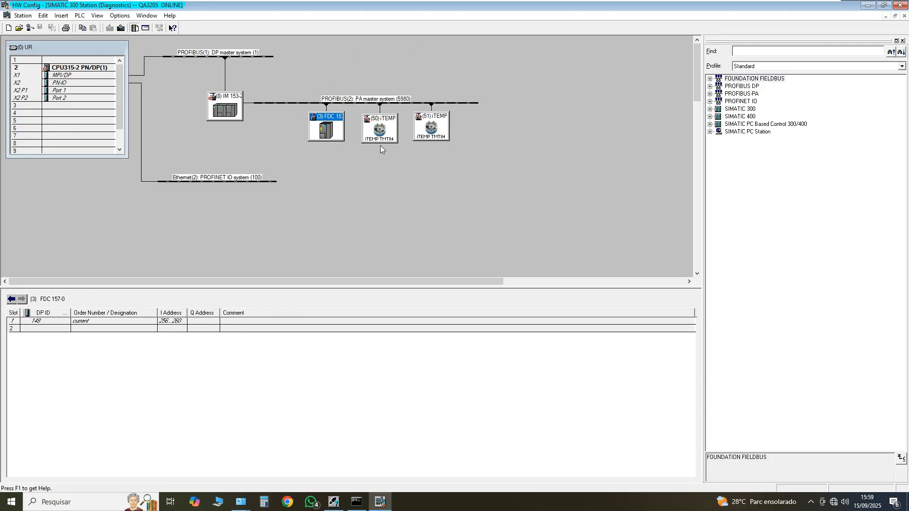
click(904, 16)
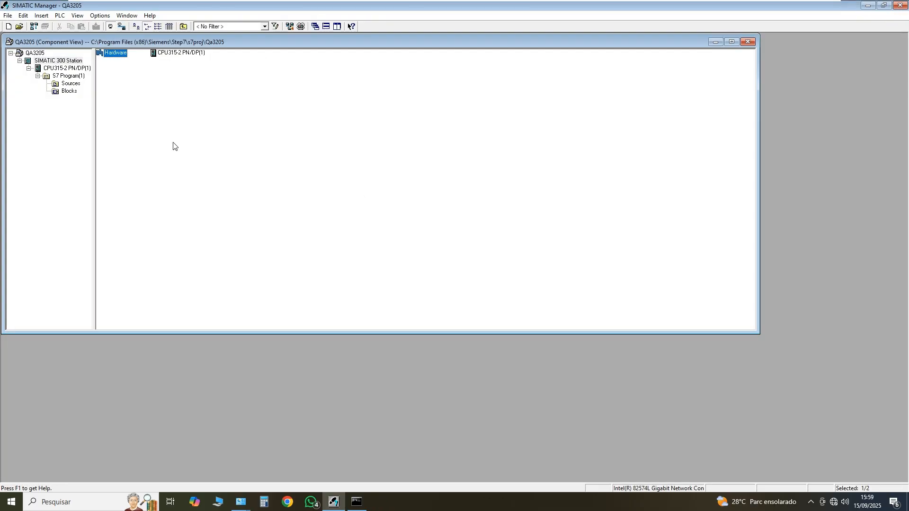
Open the Process Device Network View and expand the QA3205 networks down to the devices of PROFIBUS(2): PA master system (5980)
click(78, 16)
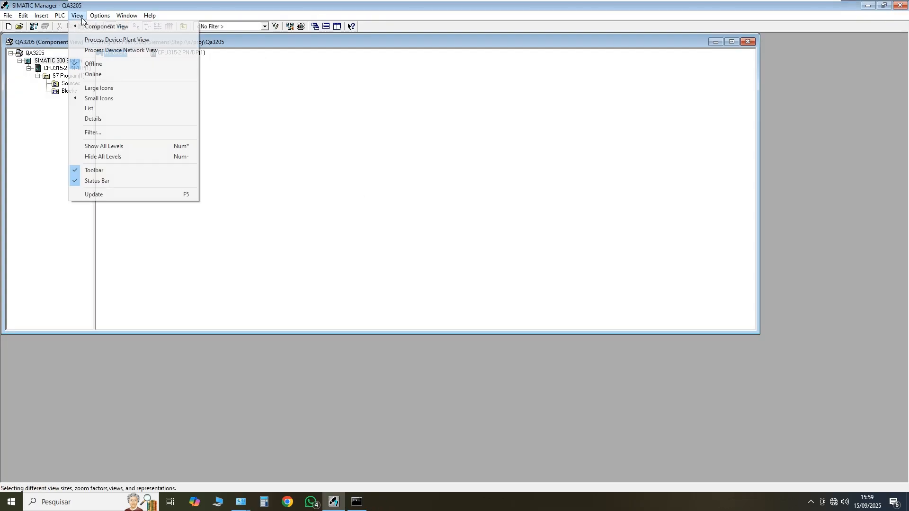
click(142, 51)
double_click(71, 91)
double_click(82, 98)
double_click(100, 105)
double_click(101, 113)
double_click(113, 120)
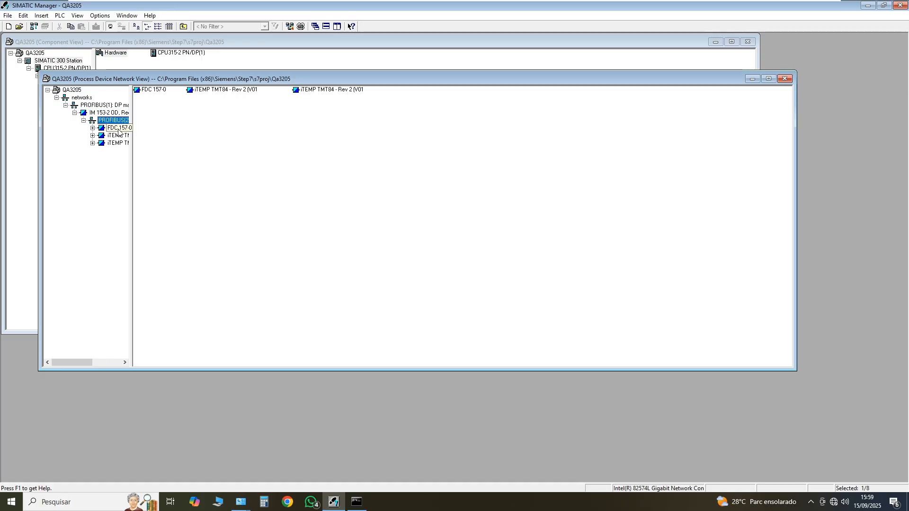
drag(131, 150, 181, 150)
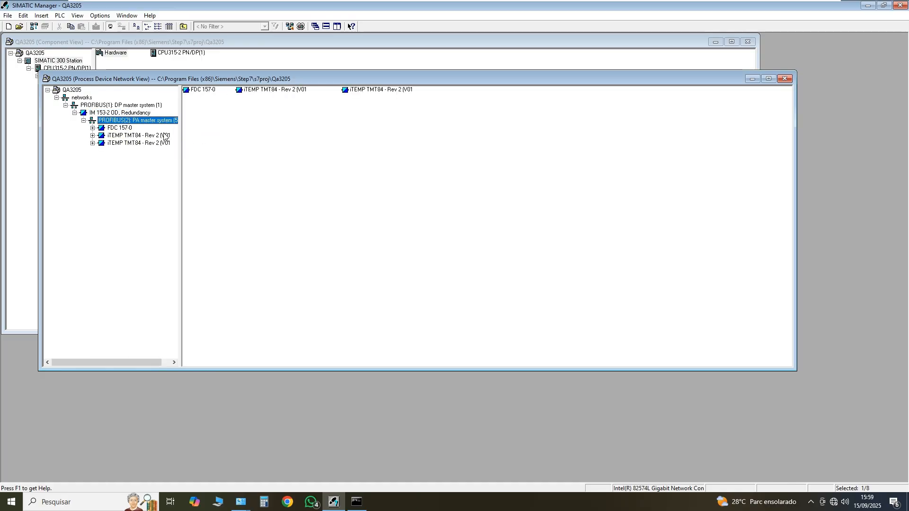
click(141, 121)
click(151, 160)
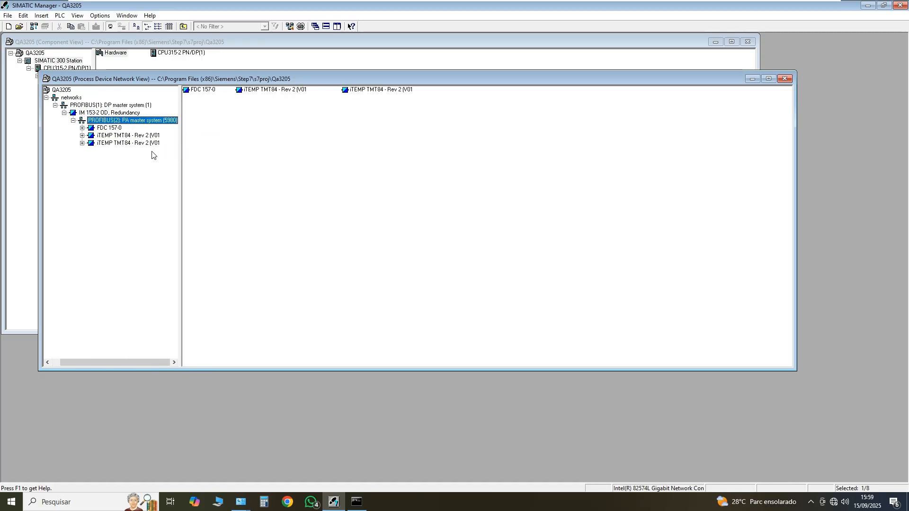
right_click(236, 144)
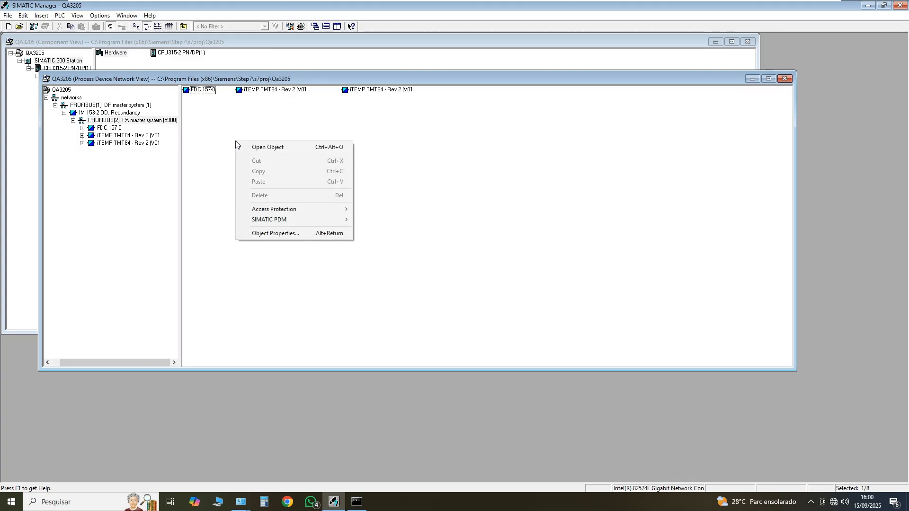
mouse_move(268, 223)
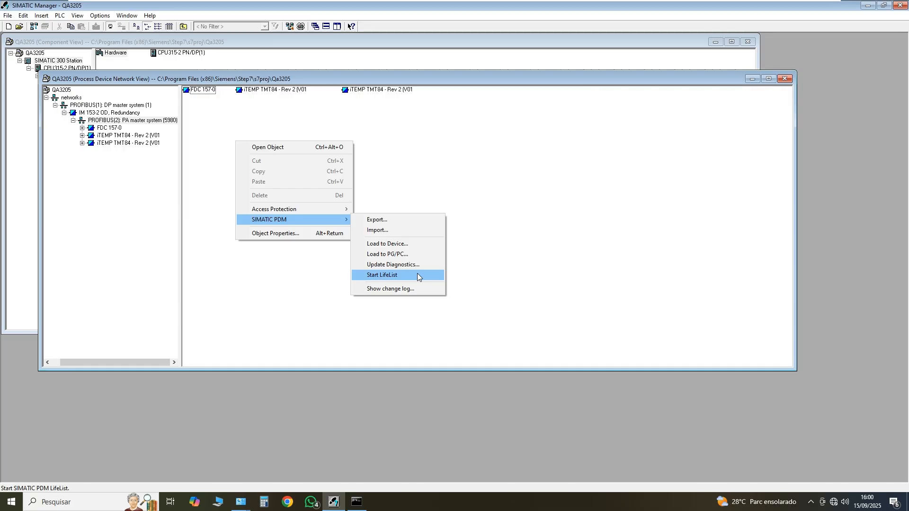
click(497, 268)
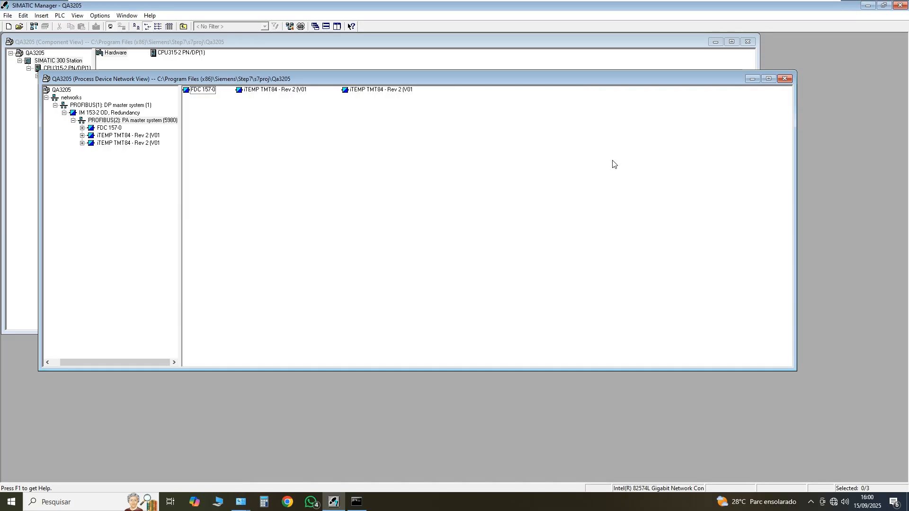
Minimize the open windows and locate the Device Integration Manager shortcut on the Windows desktop
click(864, 9)
click(854, 6)
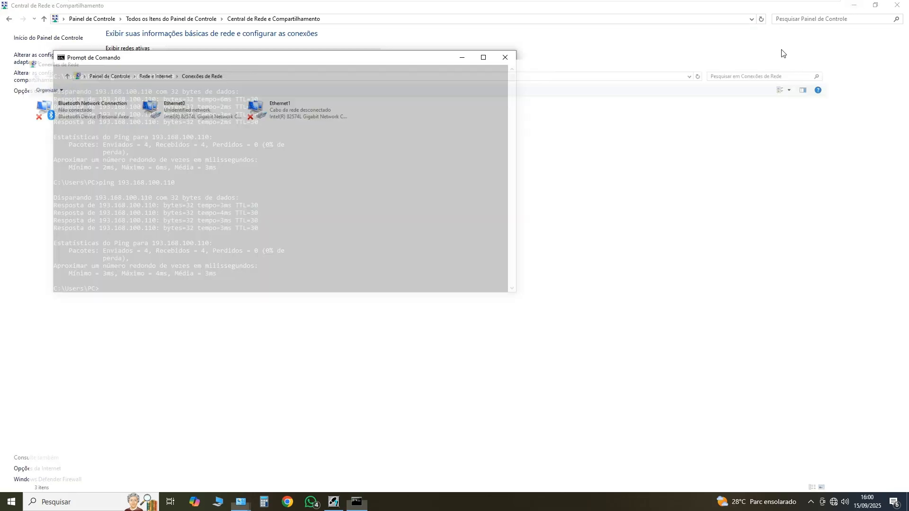
click(462, 57)
click(854, 5)
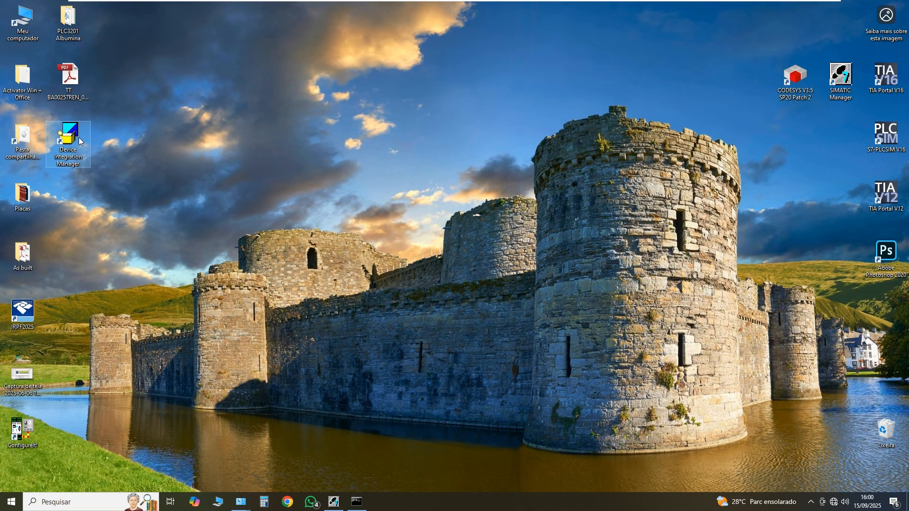
click(71, 161)
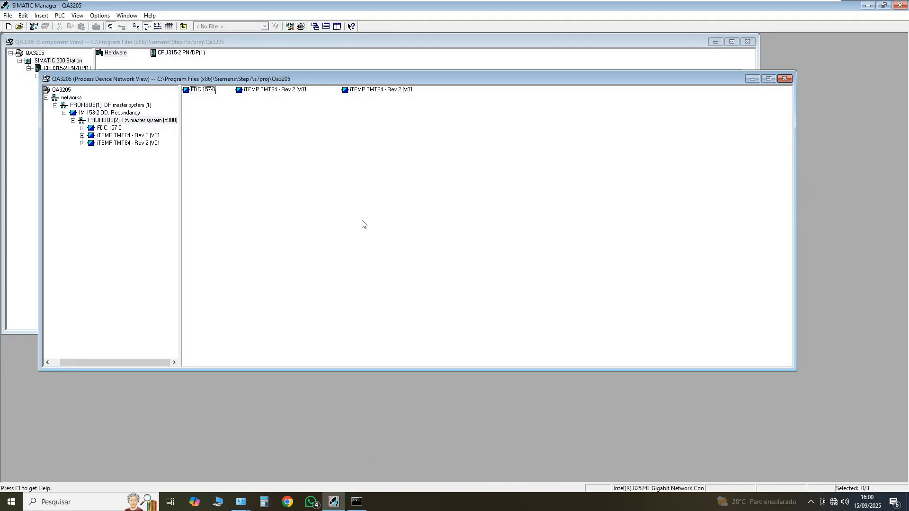
Start the SIMATIC PDM LifeList for PROFIBUS(2): PA master system (5980) and scan addresses 0 to 126 for accessible nodes
click(124, 121)
right_click(240, 153)
mouse_move(292, 234)
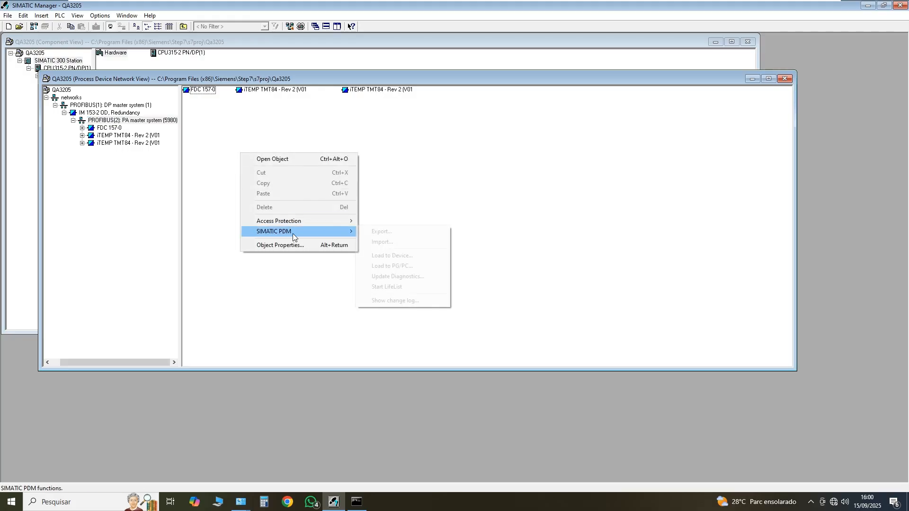
click(402, 291)
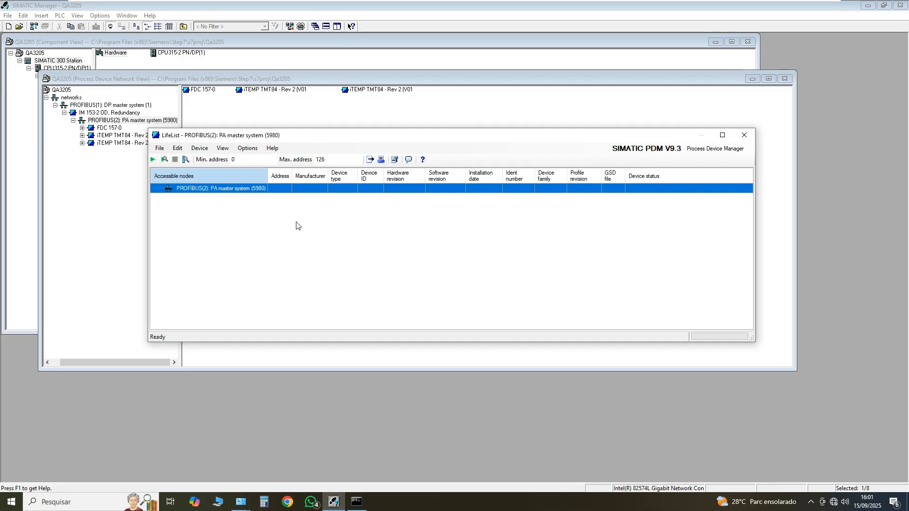
click(153, 159)
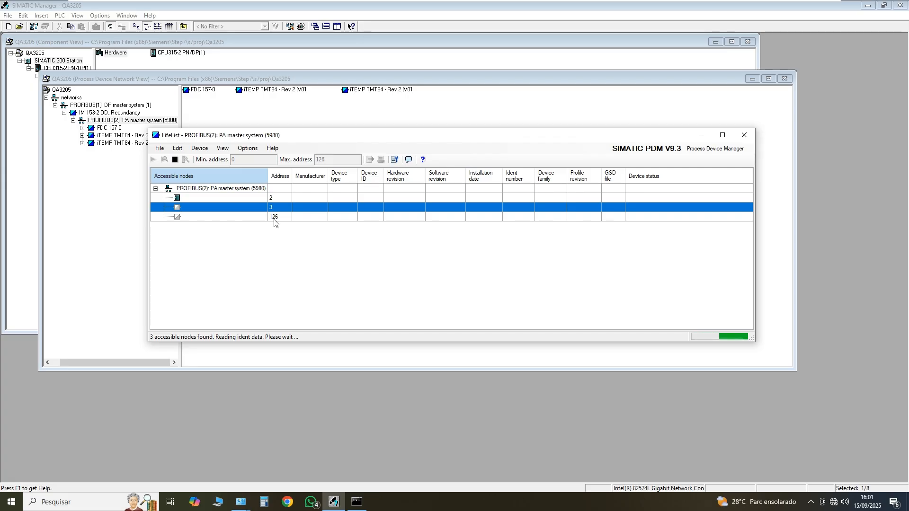
Open address and TAG assignment for the iTEMP TMT84 at address 126 and select the project's iTEMP TMT84 object with address 50
click(259, 219)
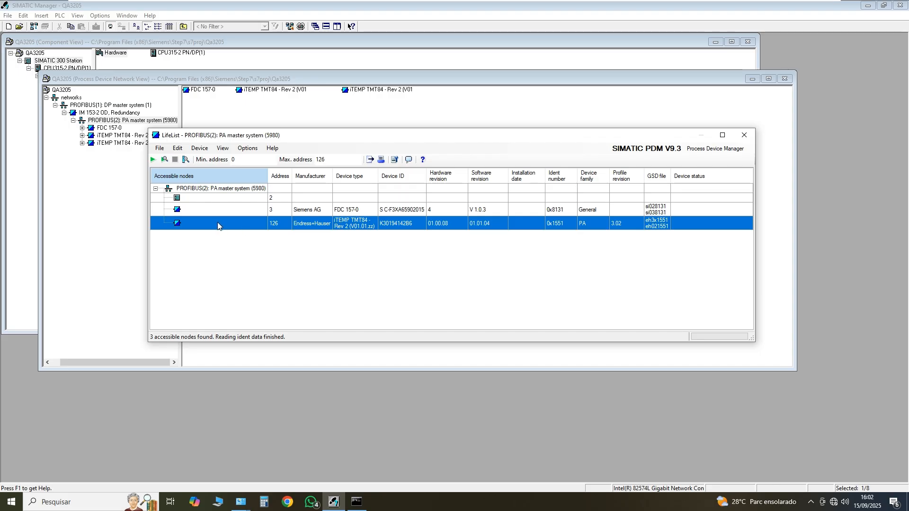
click(199, 148)
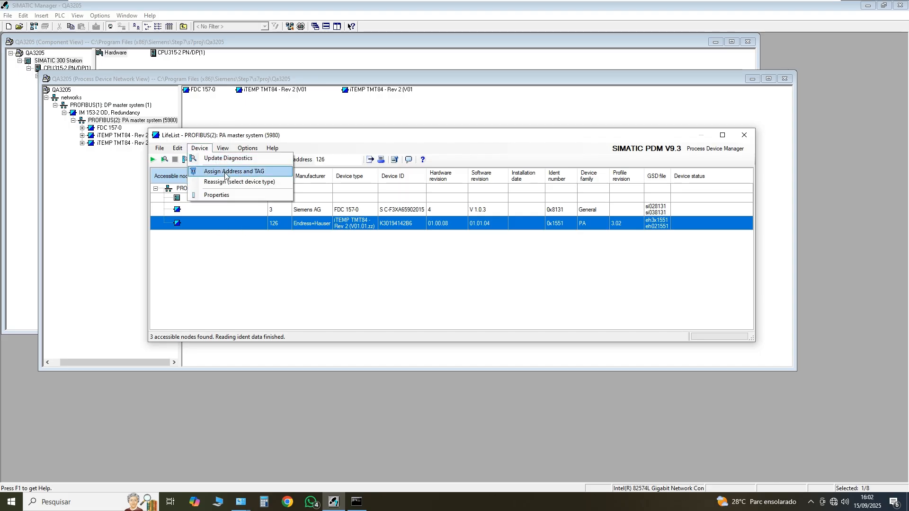
click(261, 174)
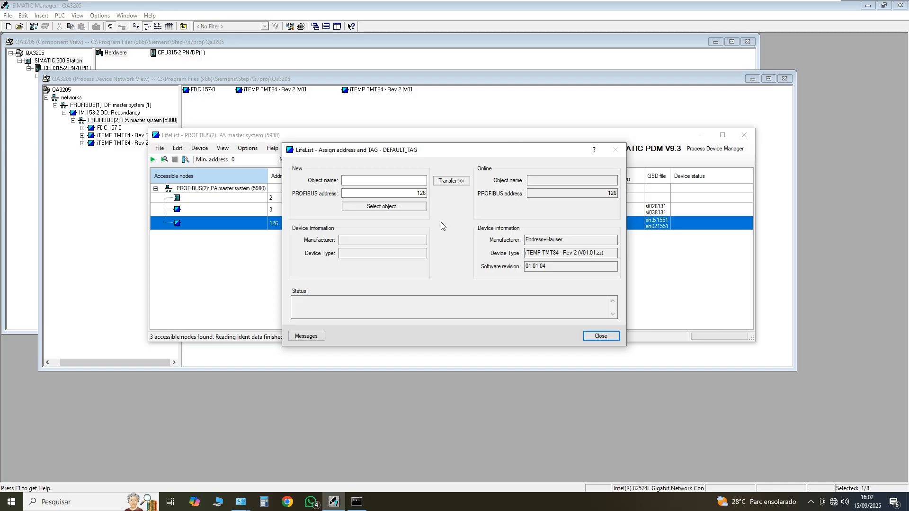
click(385, 207)
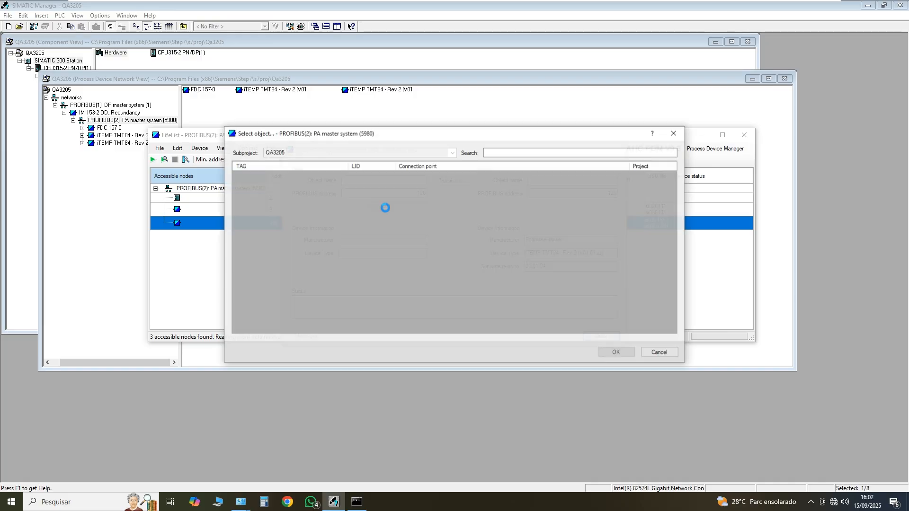
click(453, 189)
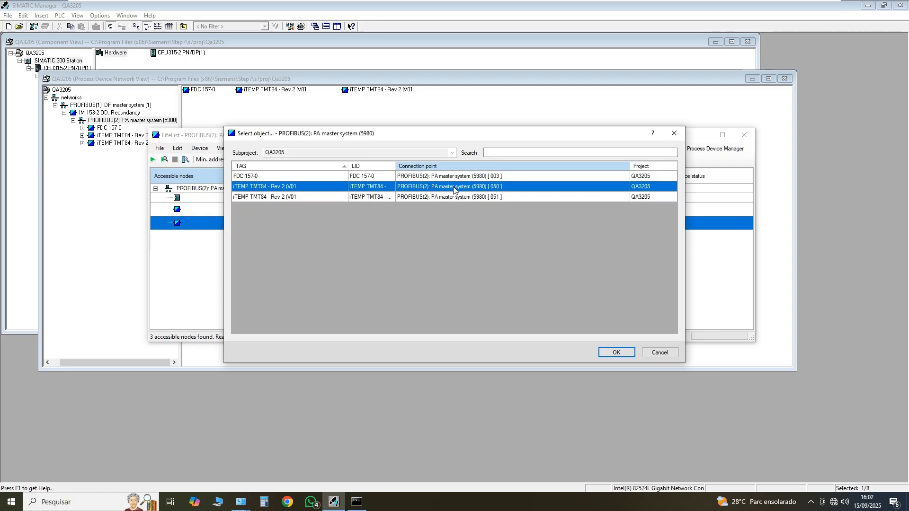
double_click(501, 188)
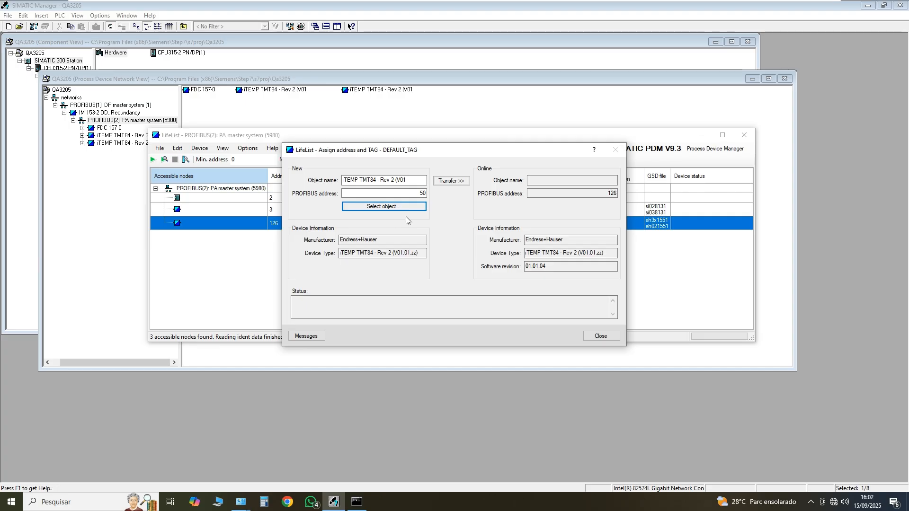
Set the device's new object name to 3205-01-TT-20 in the address and TAG assignment
drag(412, 180, 327, 186)
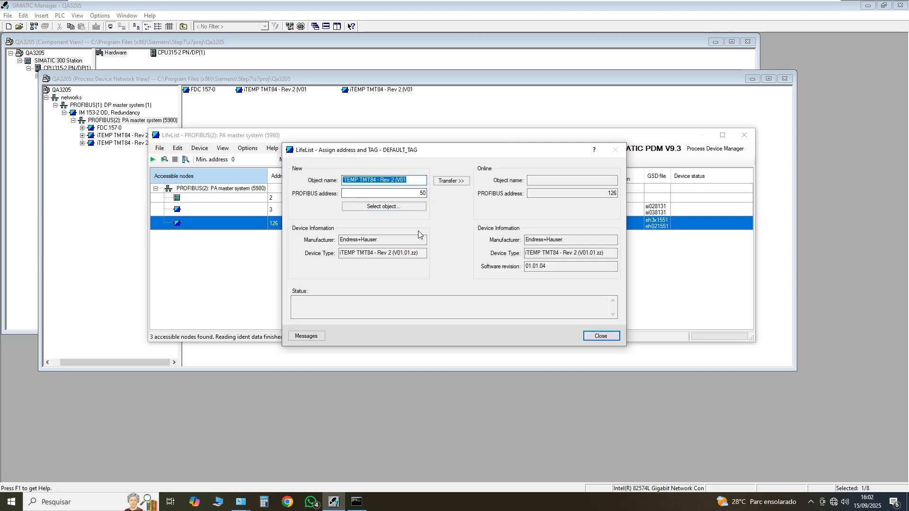
key(Delete)
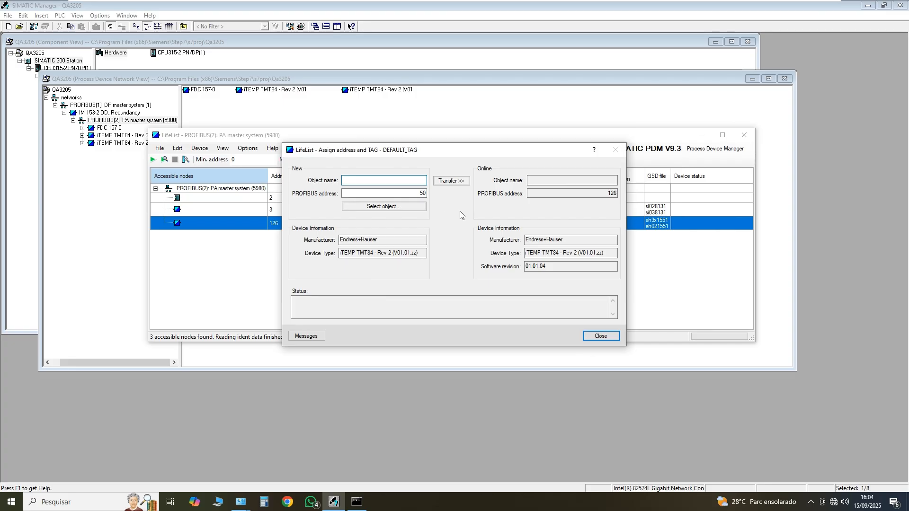
text(3205-01tt-)
key(BackSpace)
key(BackSpace)
key(BackSpace)
key(BackSpace)
key(BackSpace)
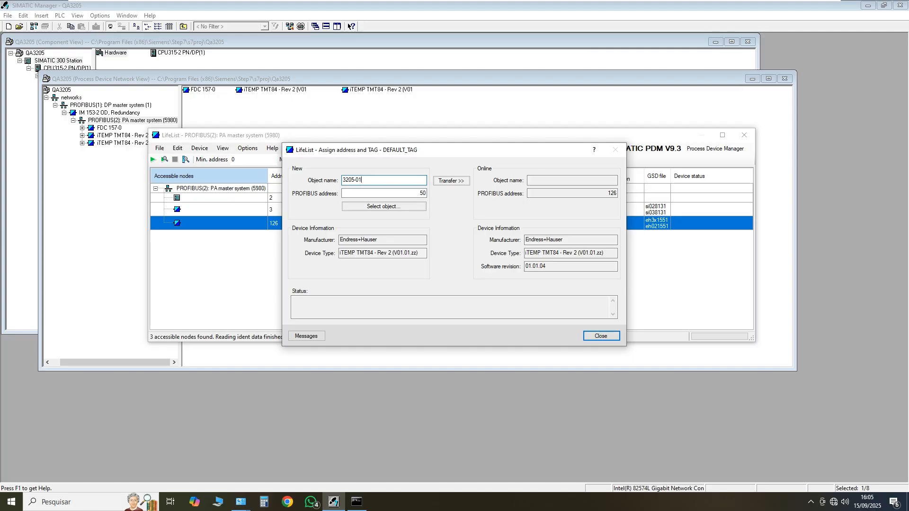
text(-TT-20)
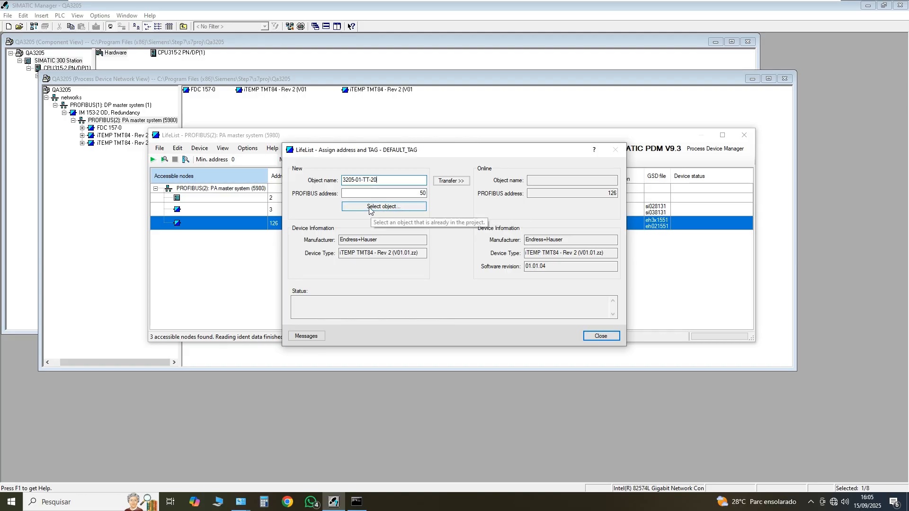
drag(415, 192, 432, 194)
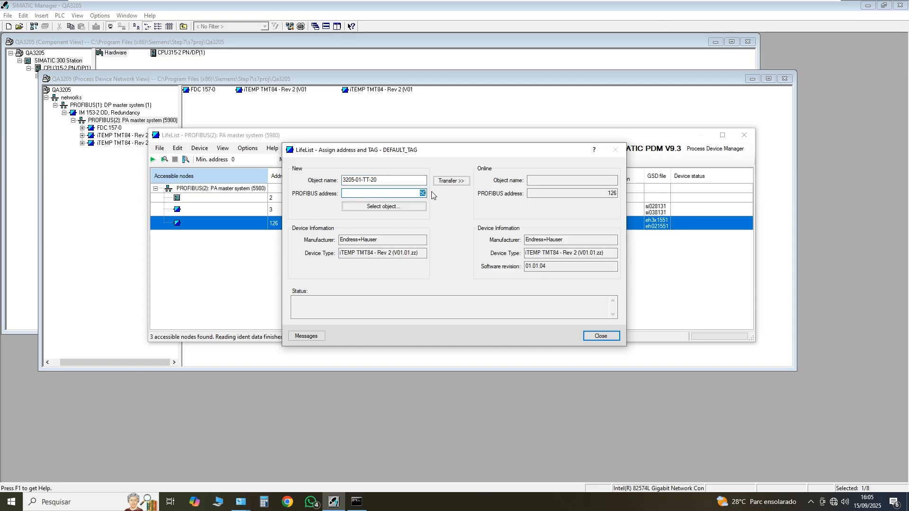
Transfer object name 3205-01-TT-20 and PROFIBUS address 50 to the transmitter, check the transfer result, and close the assignment and LifeList
click(406, 184)
click(451, 181)
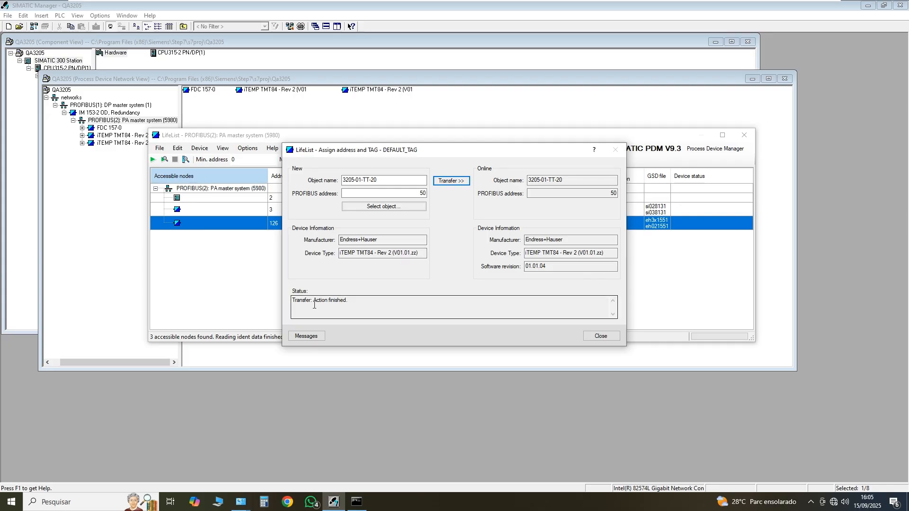
drag(294, 299, 349, 302)
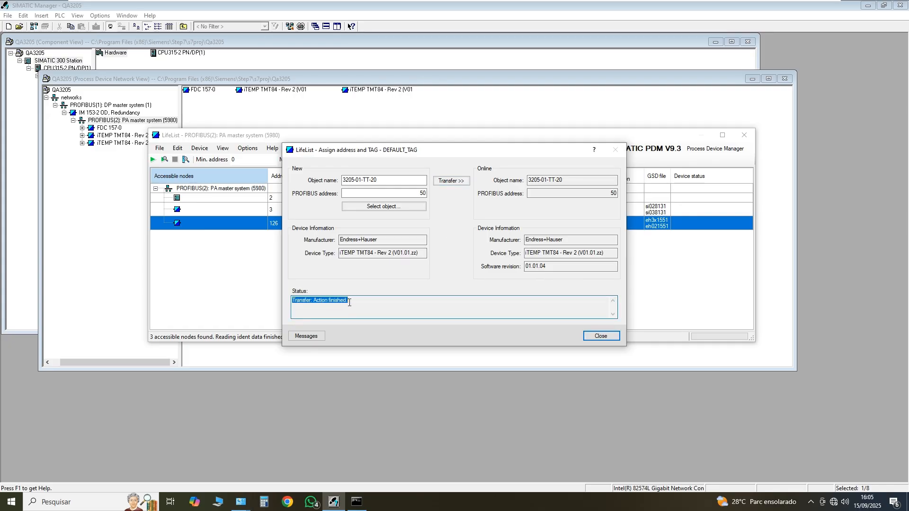
click(350, 302)
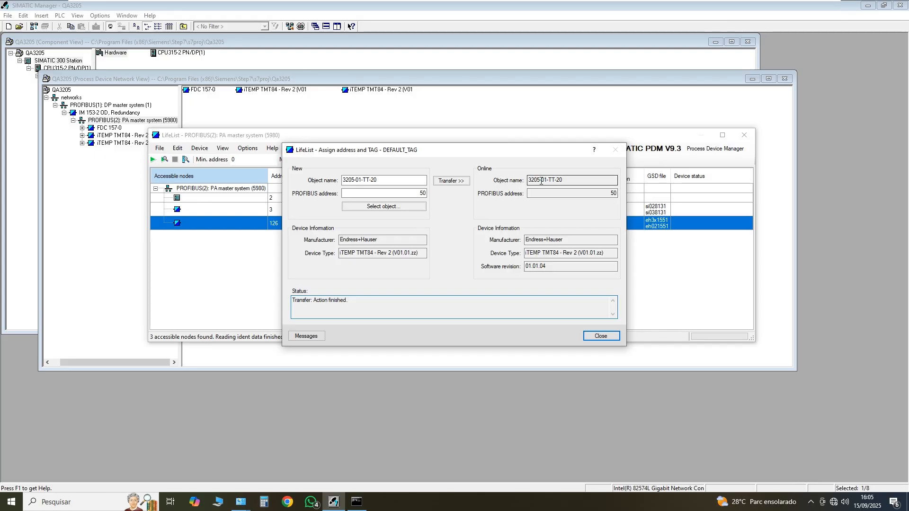
click(610, 193)
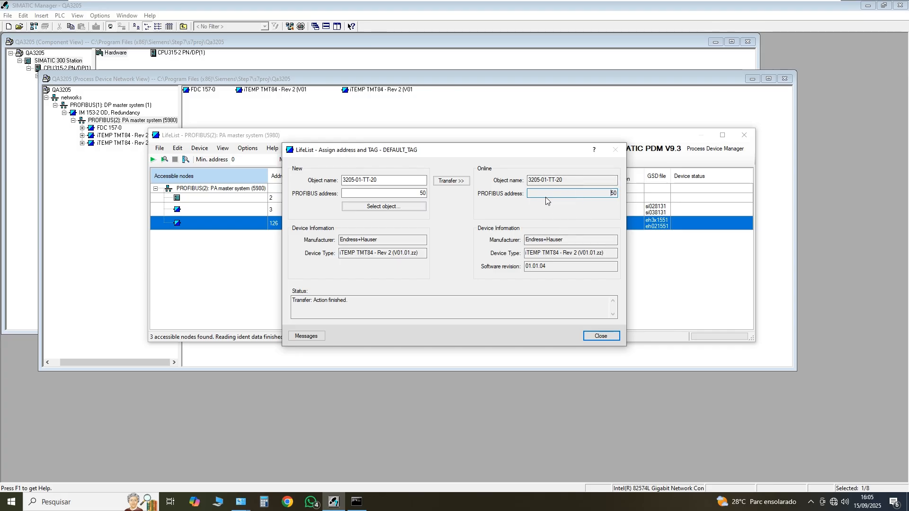
click(602, 336)
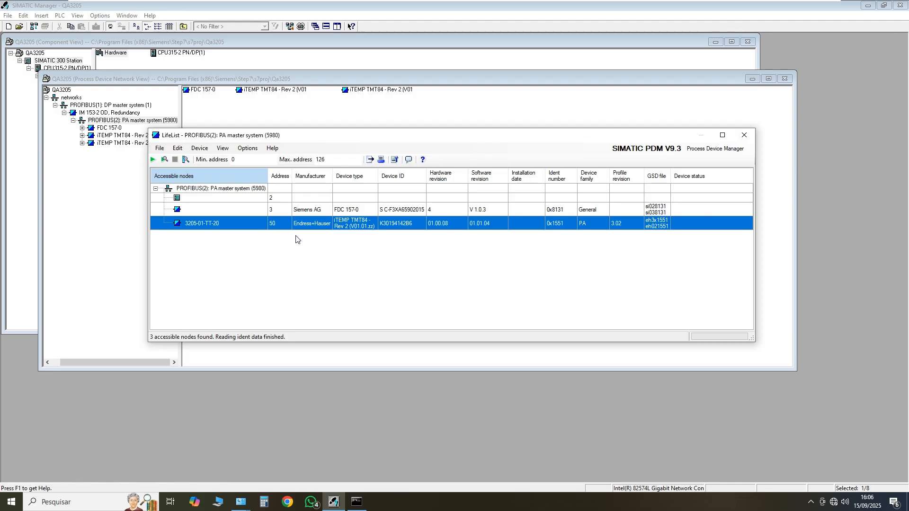
click(744, 135)
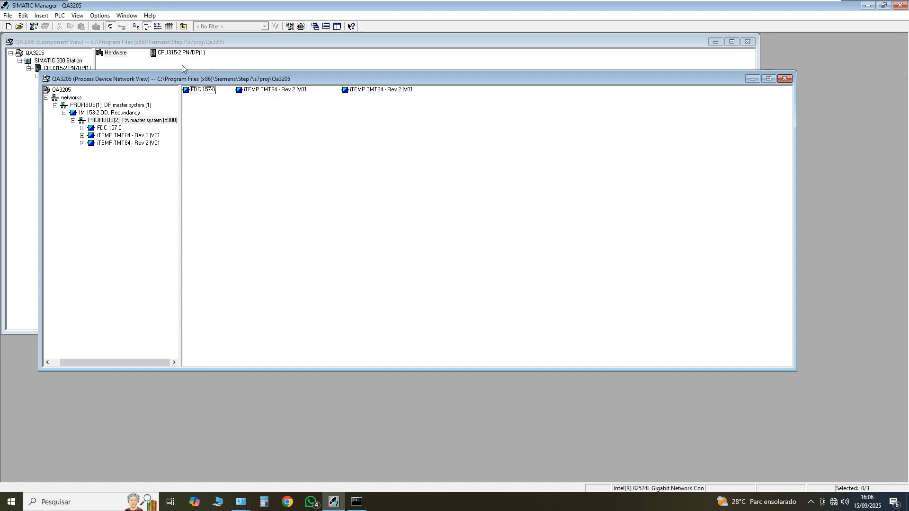
Open the station hardware online and check the module information status of the iTEMP TMT84 at address 50
click(180, 63)
double_click(115, 53)
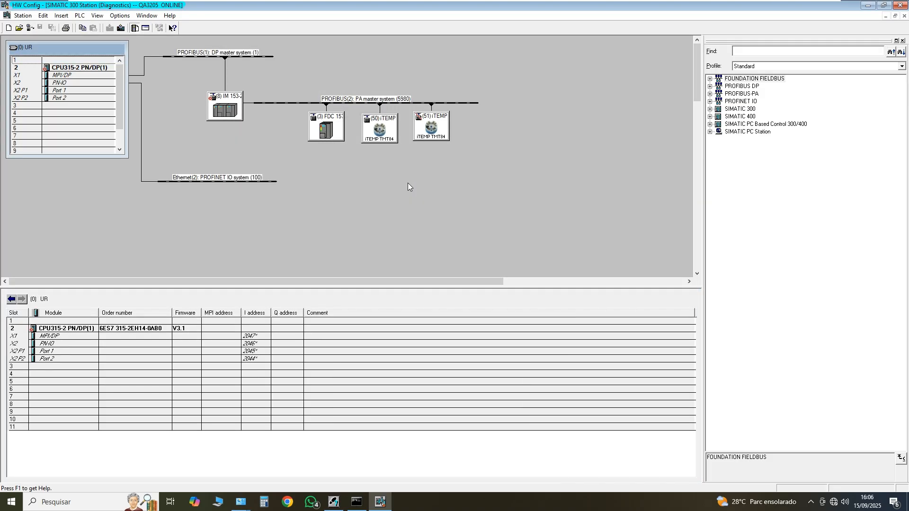
click(429, 118)
click(382, 124)
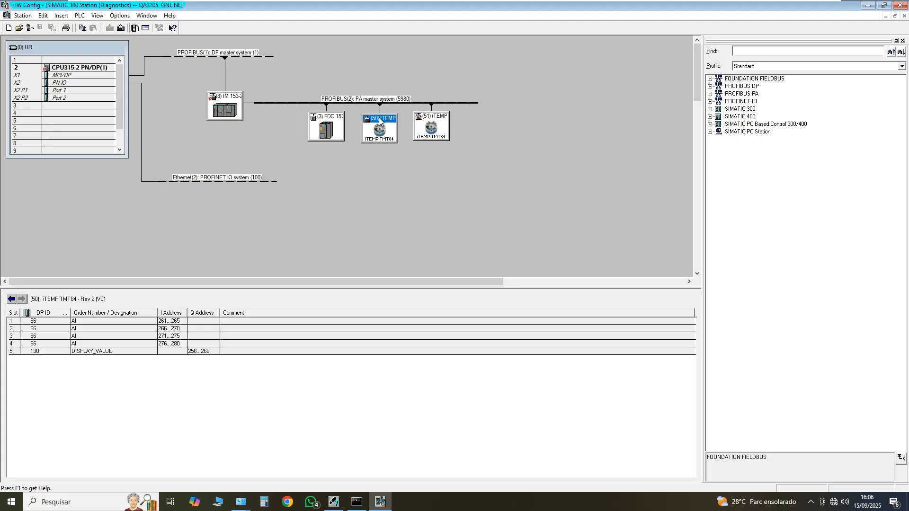
right_click(380, 120)
click(421, 196)
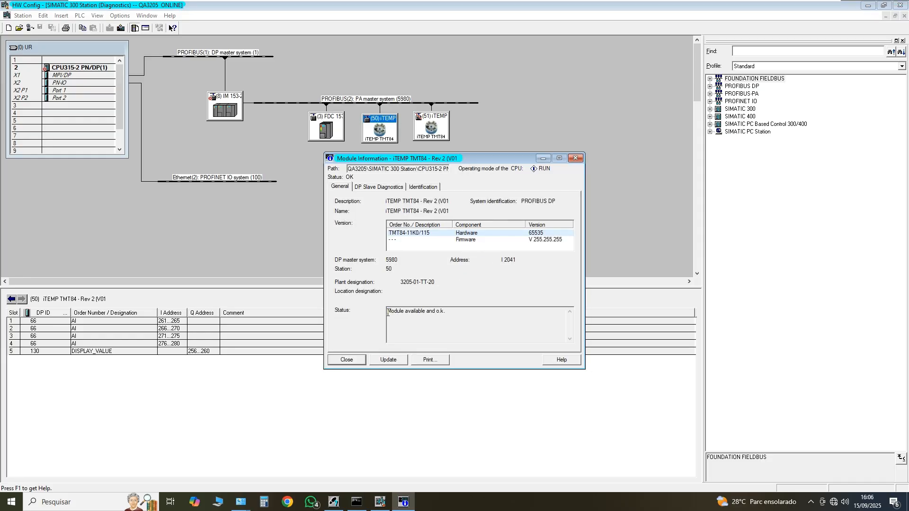
drag(394, 313, 445, 311)
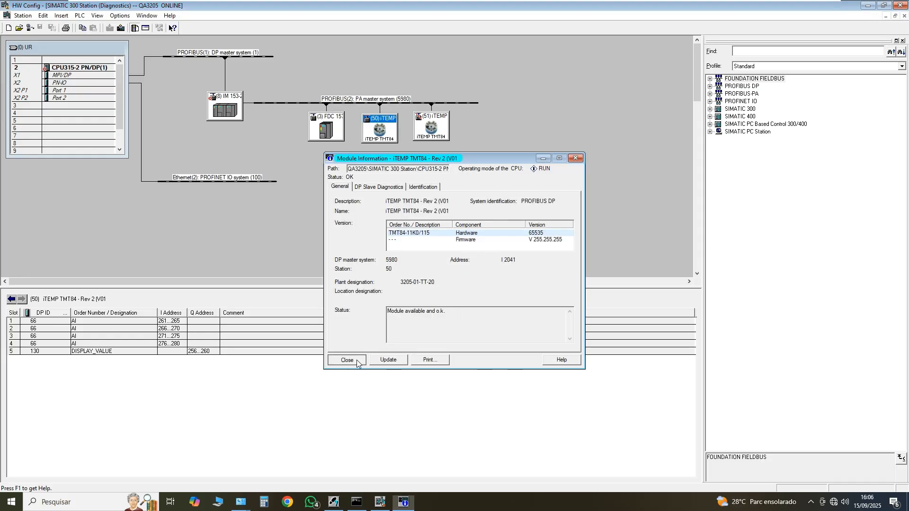
click(356, 360)
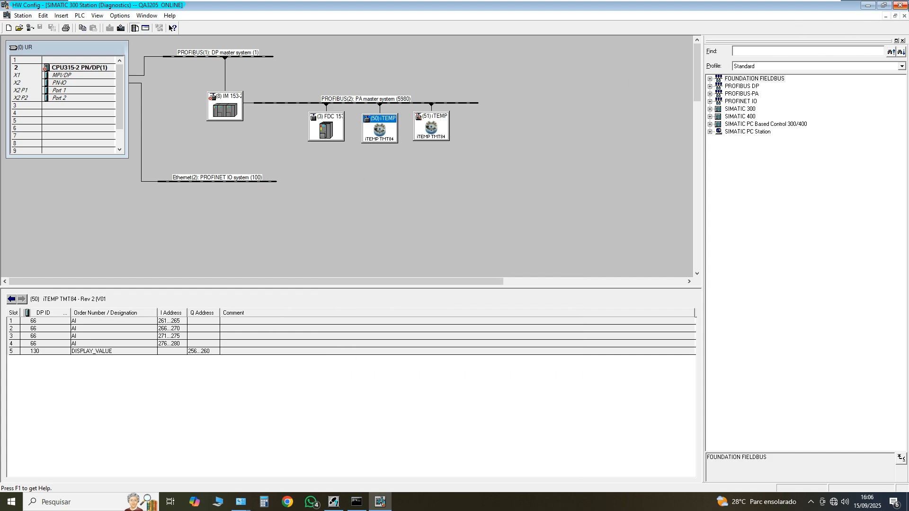
click(900, 6)
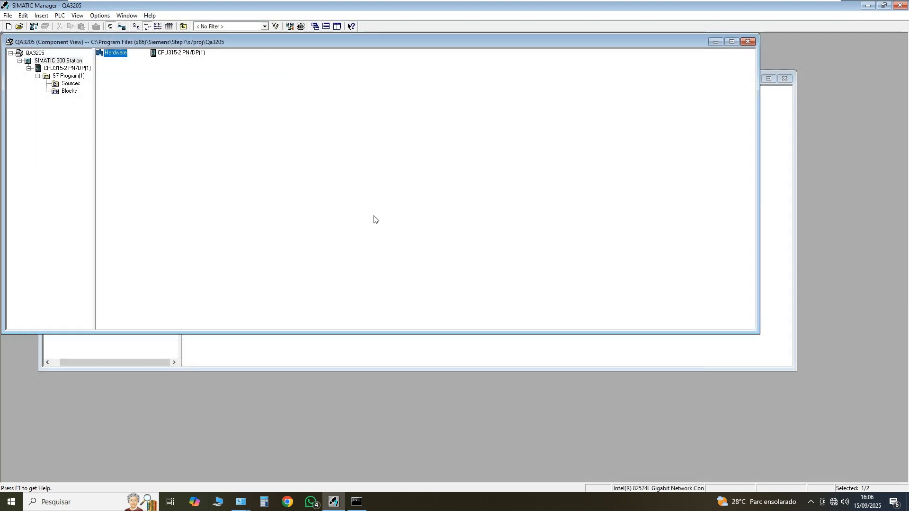
Start the LifeList for PROFIBUS(2): PA master system (5980) again and rescan addresses 0 to 126 until the second transmitter is found
click(201, 340)
click(161, 121)
right_click(237, 123)
mouse_move(294, 202)
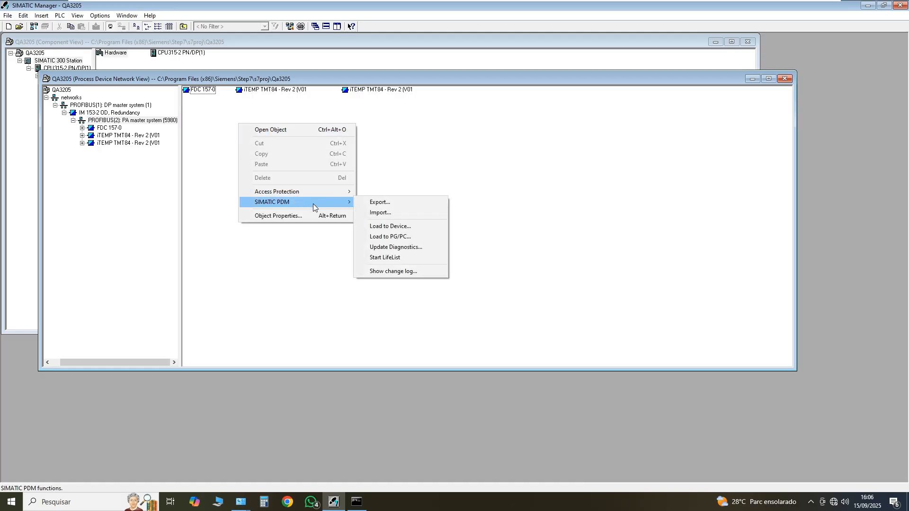
click(379, 260)
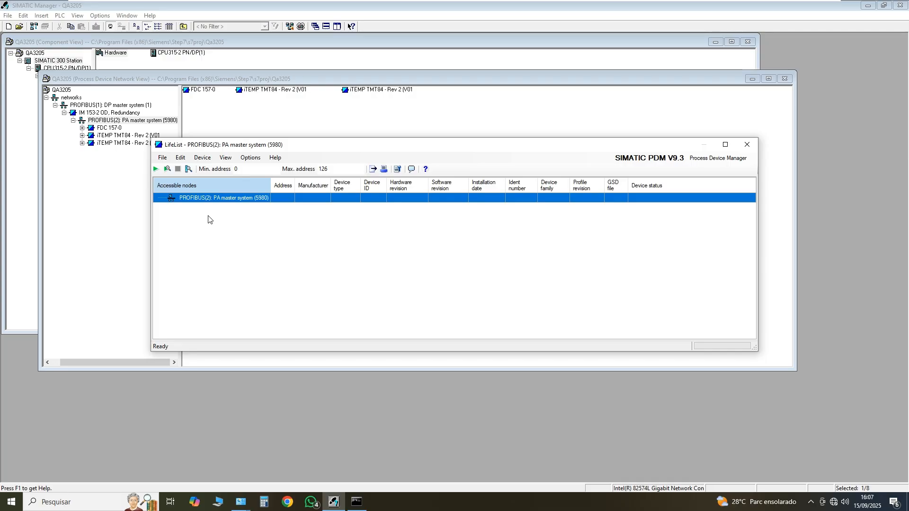
click(156, 169)
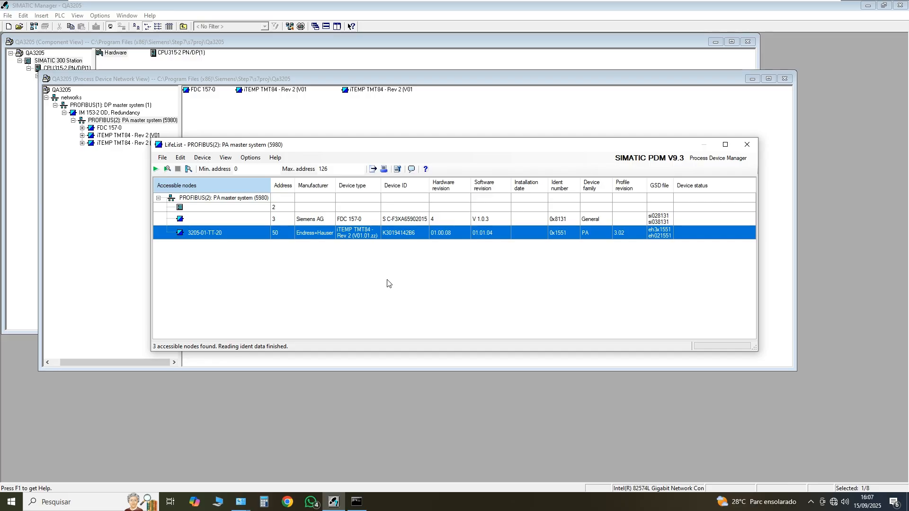
click(156, 170)
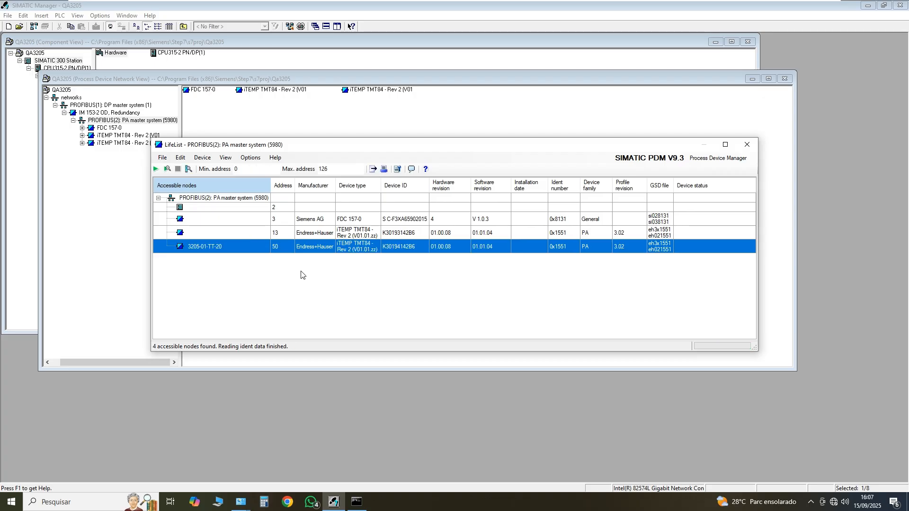
Assign the project's iTEMP TMT84 object with address 51 to the node at address 13 and set its object name to 3205-02-TT-20
click(256, 233)
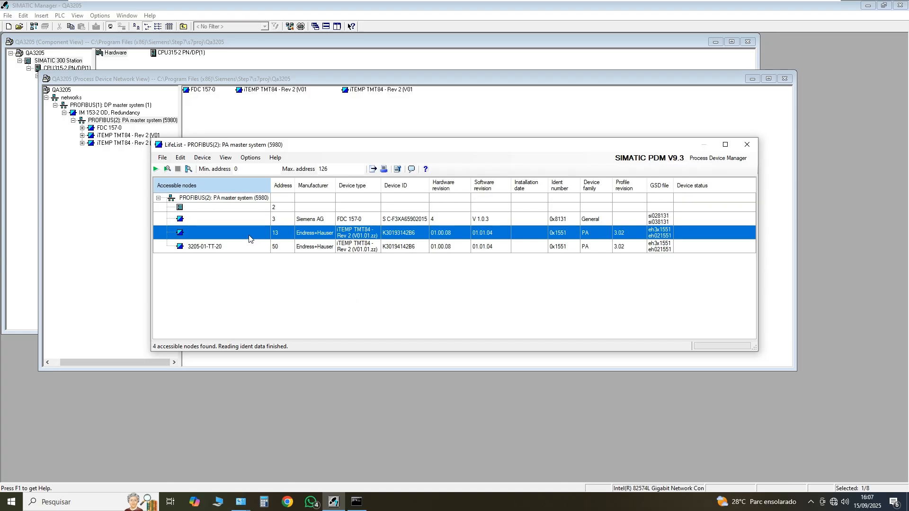
click(204, 158)
click(227, 184)
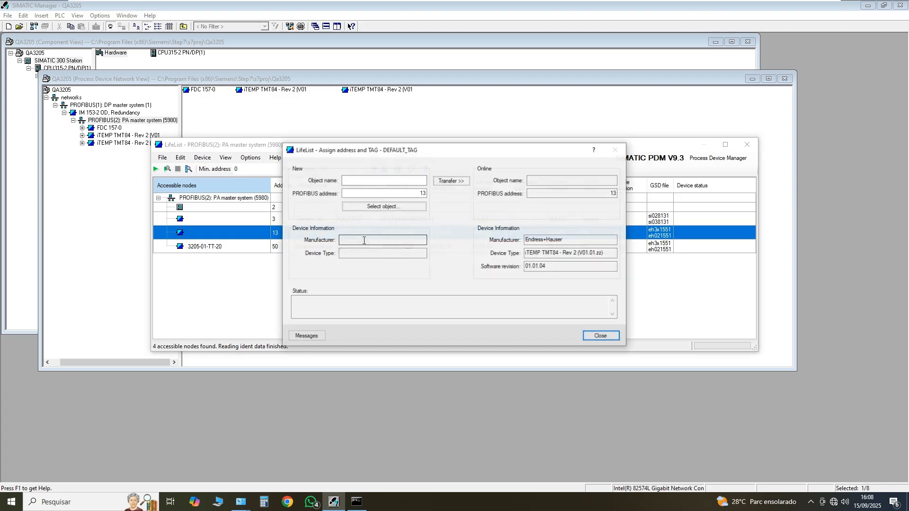
click(383, 206)
double_click(475, 197)
drag(423, 180, 302, 178)
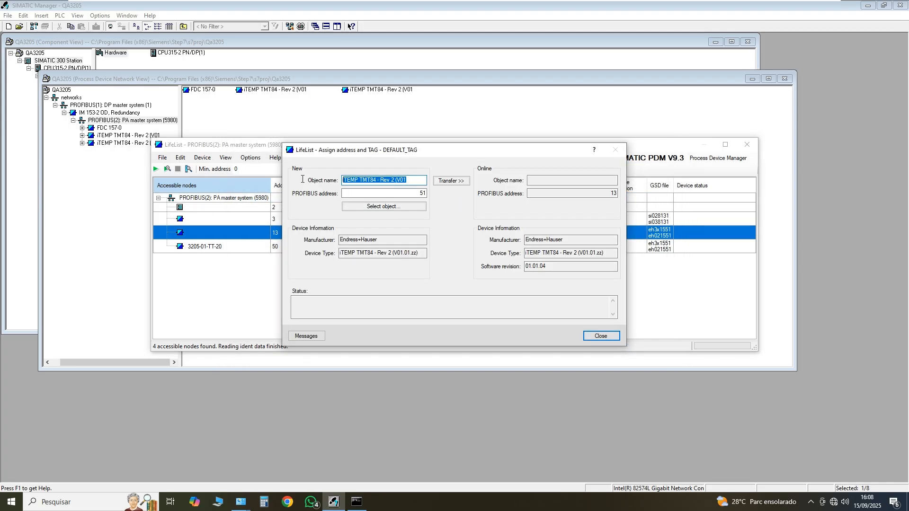
text(3205-02-TT-20)
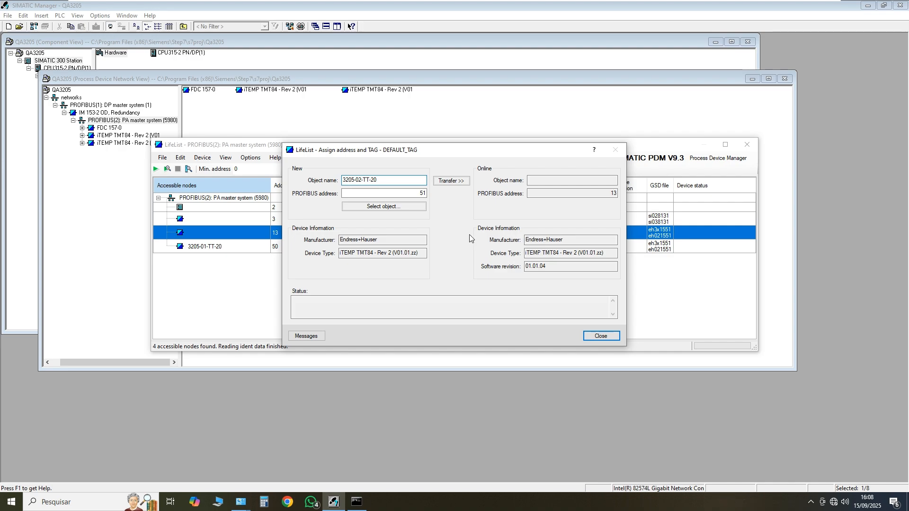
Transfer the new object name and PROFIBUS address 51 to the second transmitter, and close the assignment and LifeList
click(458, 180)
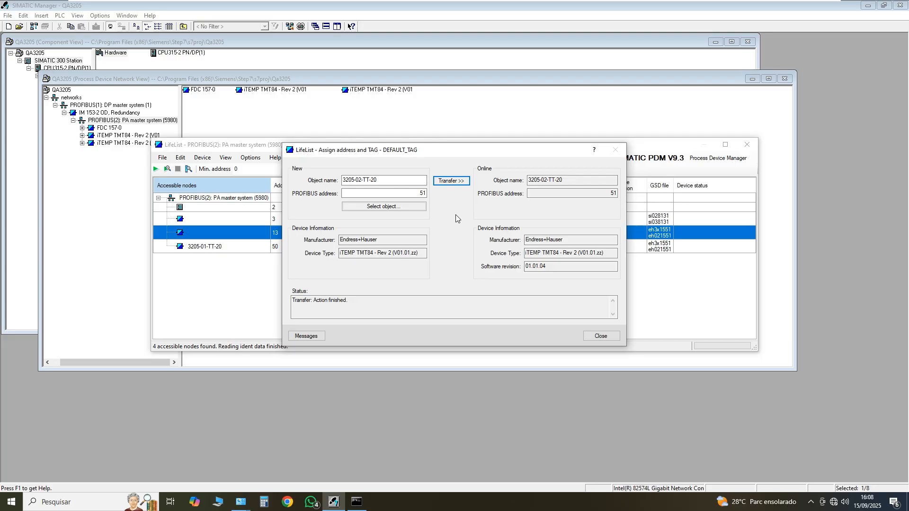
click(601, 335)
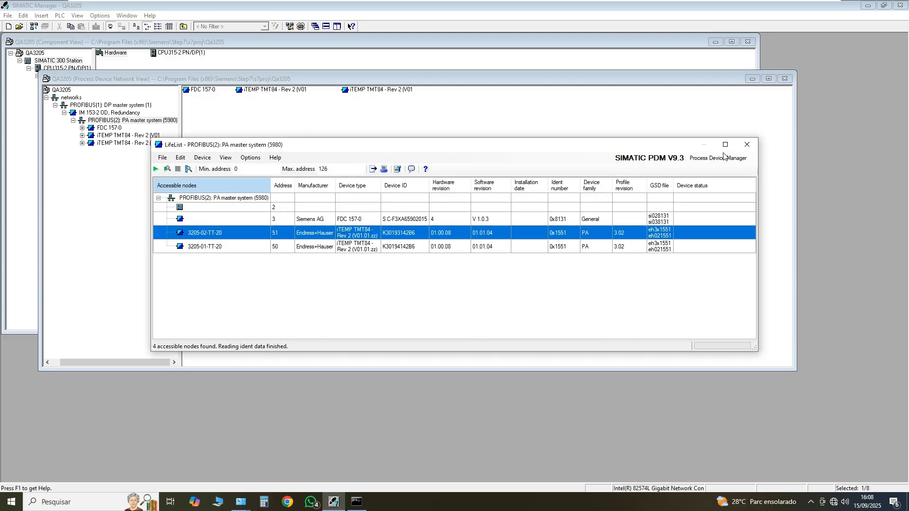
click(746, 144)
Open the station hardware online and check the diagnostic state of the IM 153-2 and both iTEMP TMT84 transmitters
click(229, 58)
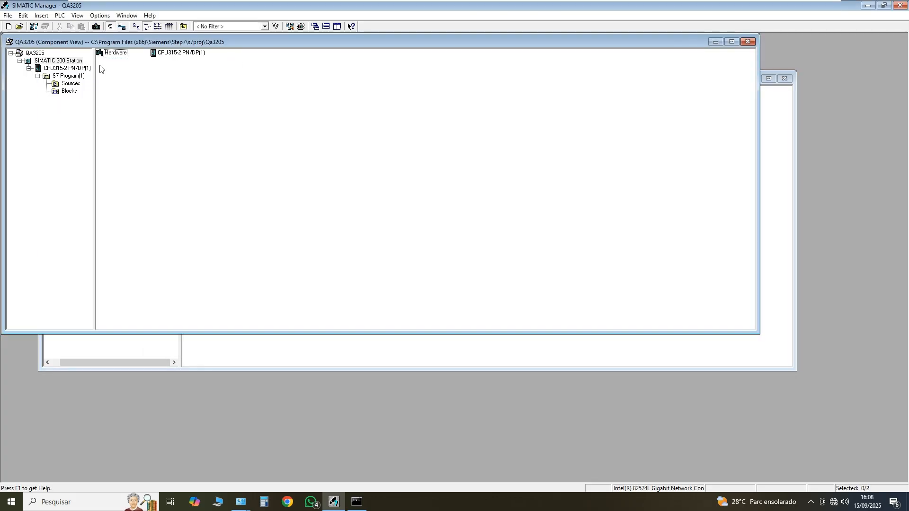
double_click(115, 53)
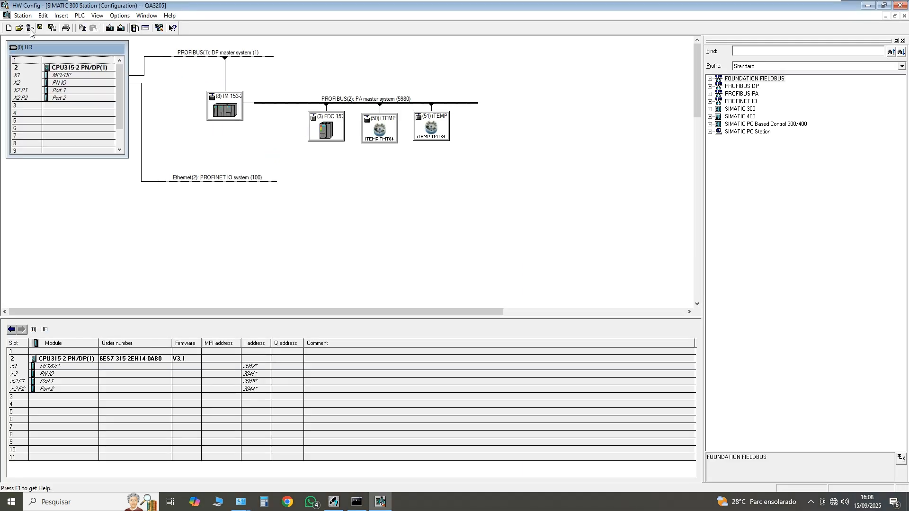
click(30, 29)
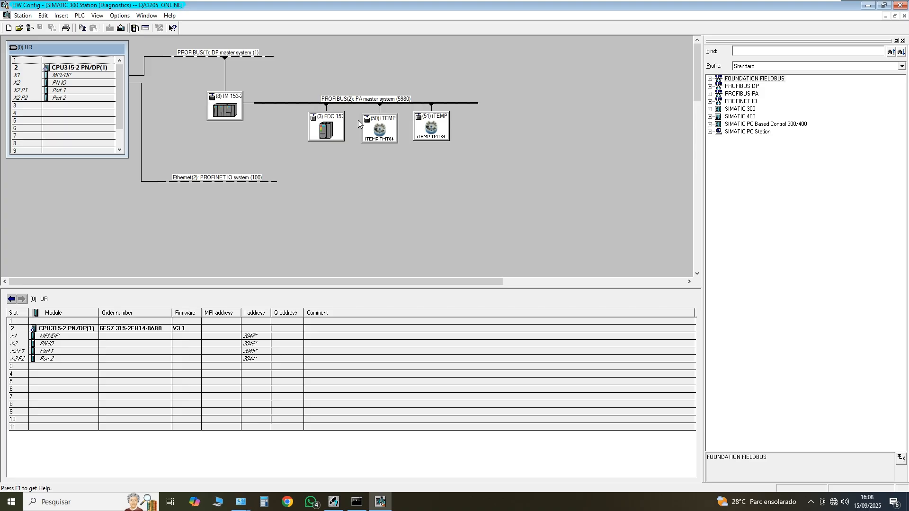
click(196, 70)
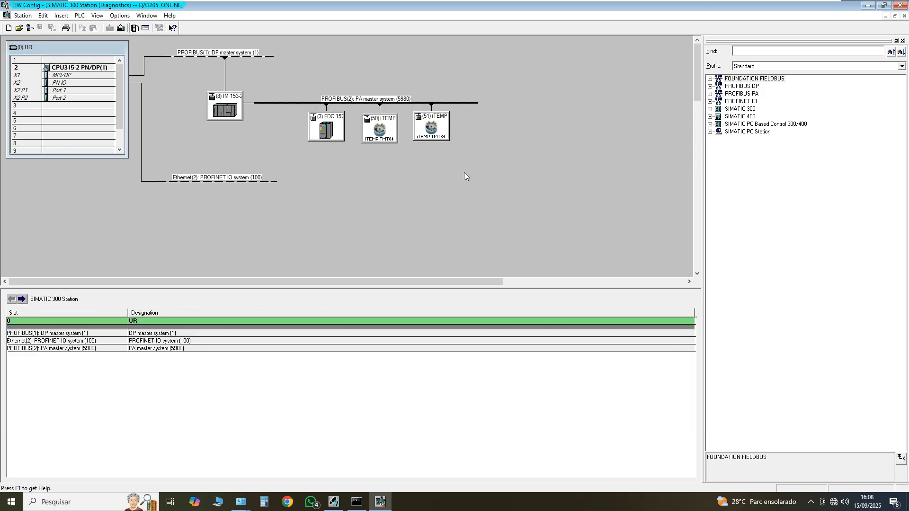
click(239, 104)
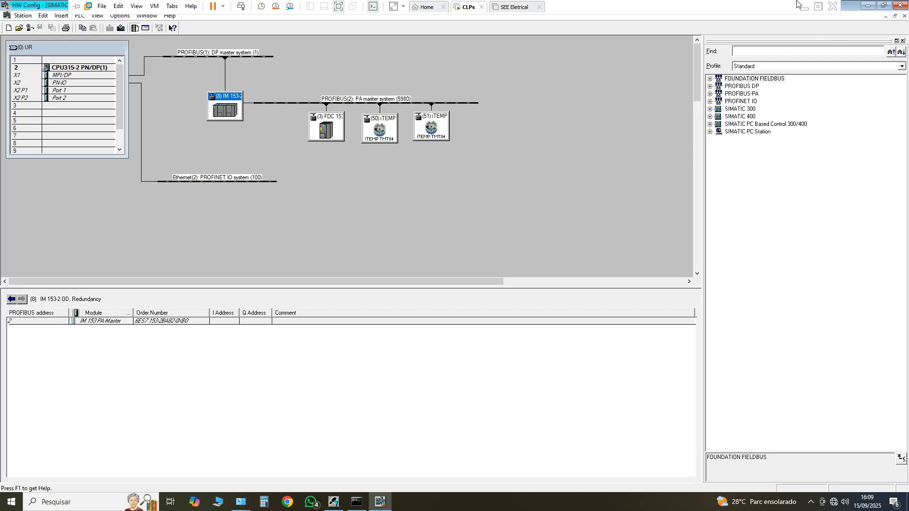
click(385, 125)
click(429, 127)
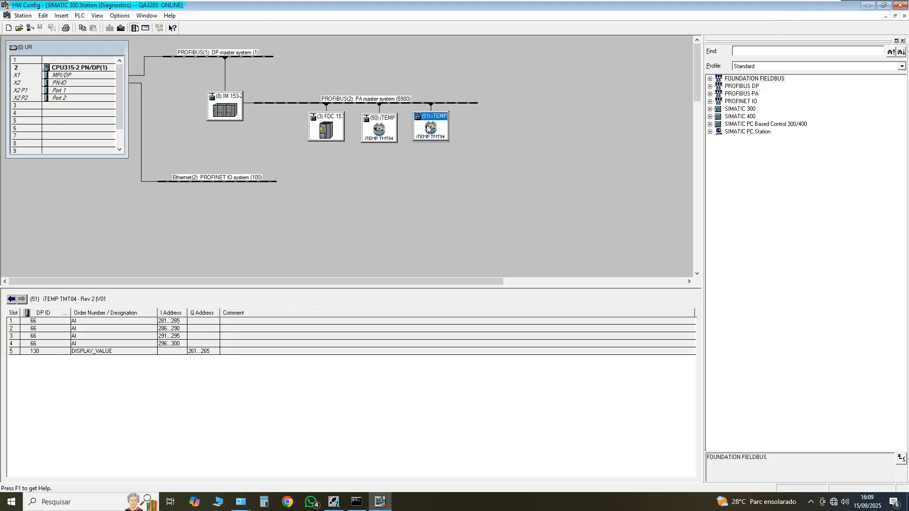
drag(428, 127, 428, 130)
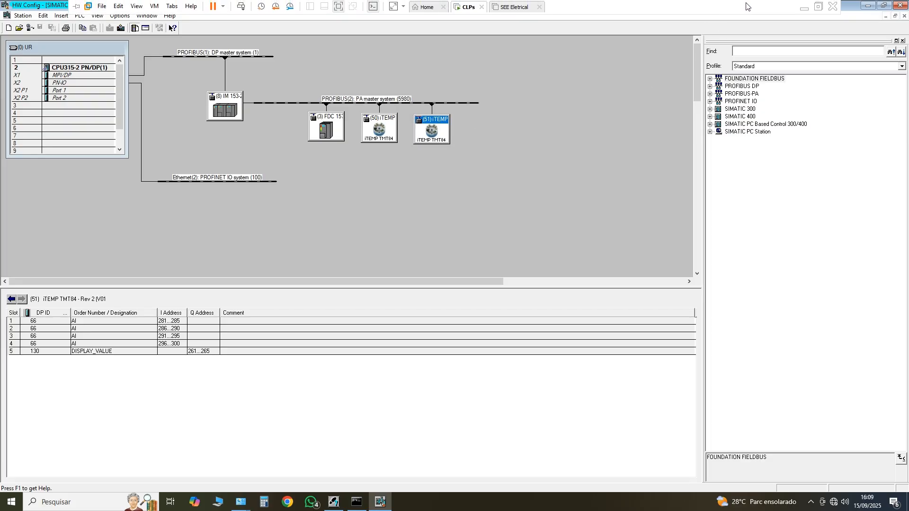
click(210, 94)
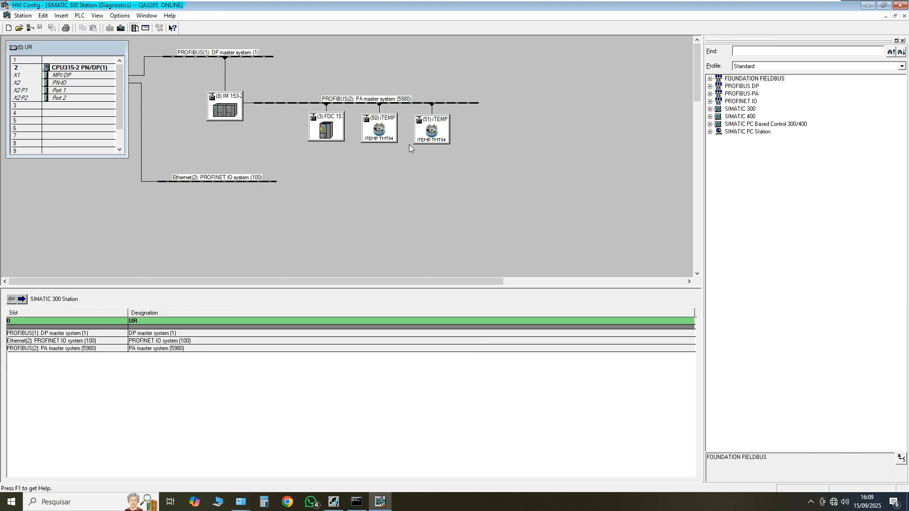
Minimize the virtual machine, hide the screen-sharing notice, and switch to TIA Portal with project HEMAP3207_v2.4
mouse_move(756, 4)
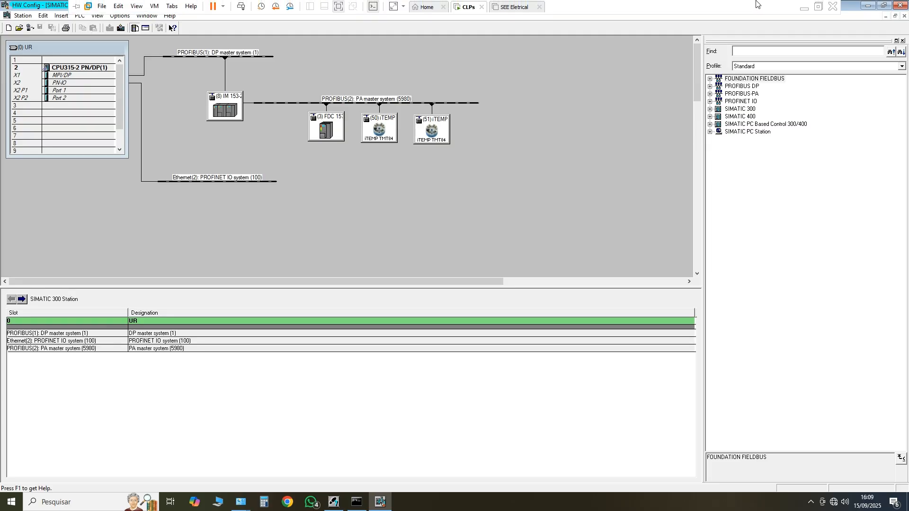
click(804, 7)
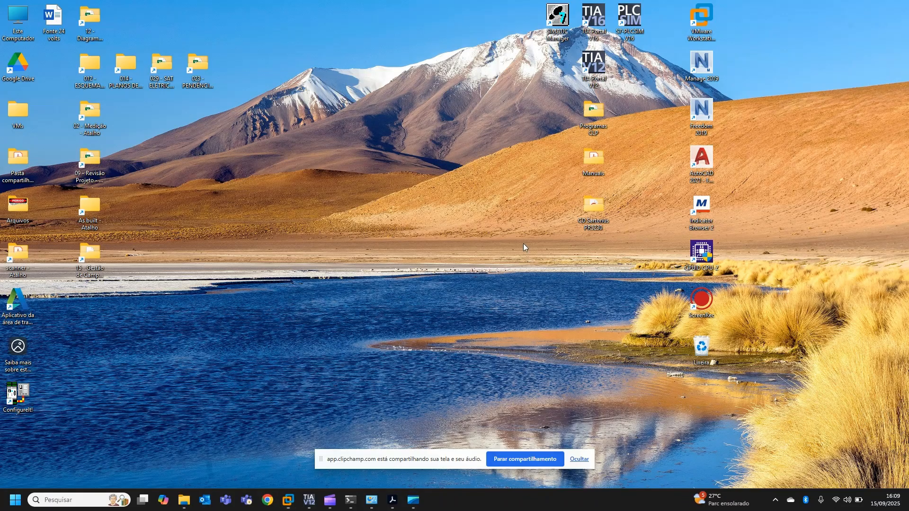
click(578, 459)
click(309, 500)
Locate the DP/PA-Link Esclave_4 at PROFIBUS address 8 in the network view and open its device view
scroll(426, 251, down, 10)
scroll(428, 253, up, 8)
scroll(426, 253, up, 3)
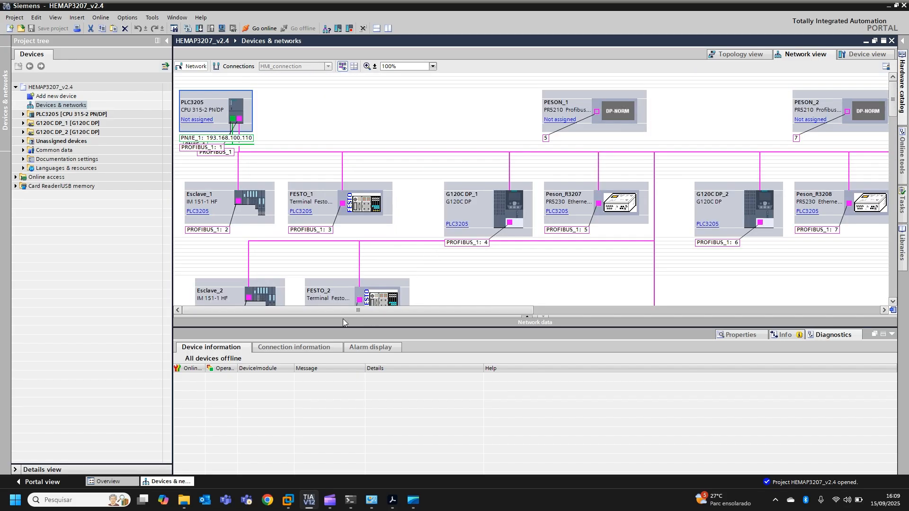
drag(337, 312, 561, 311)
click(524, 204)
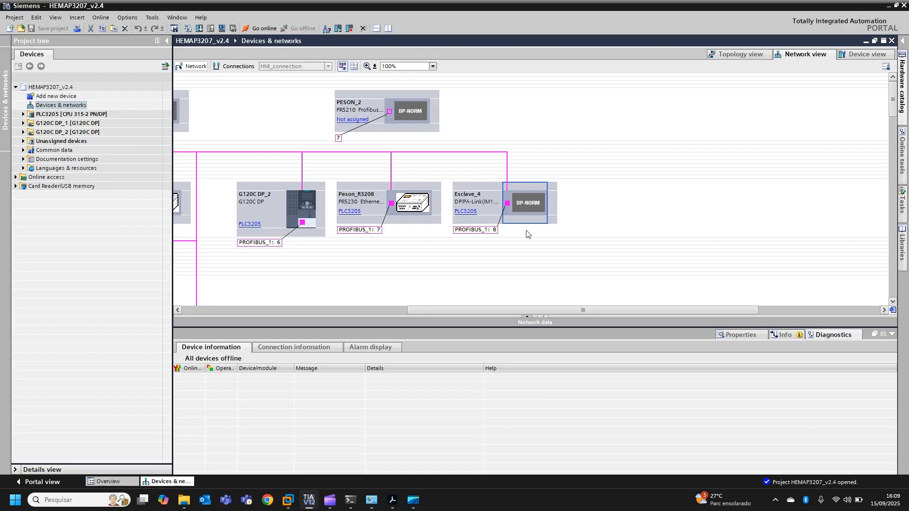
double_click(510, 214)
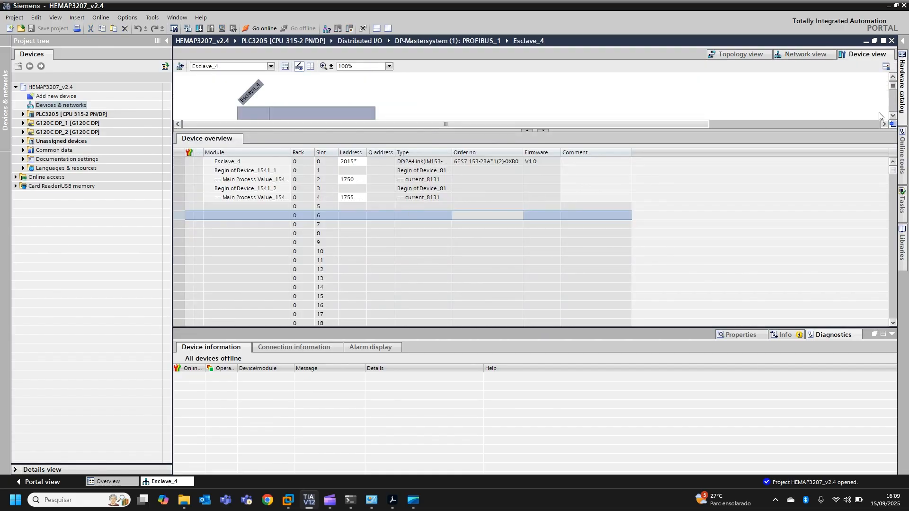
Show the hardware catalog, minimize TIA Portal, and locate Eh3x1551.gsd in the gsd-tool folder under Programas CLP > GSD
click(902, 82)
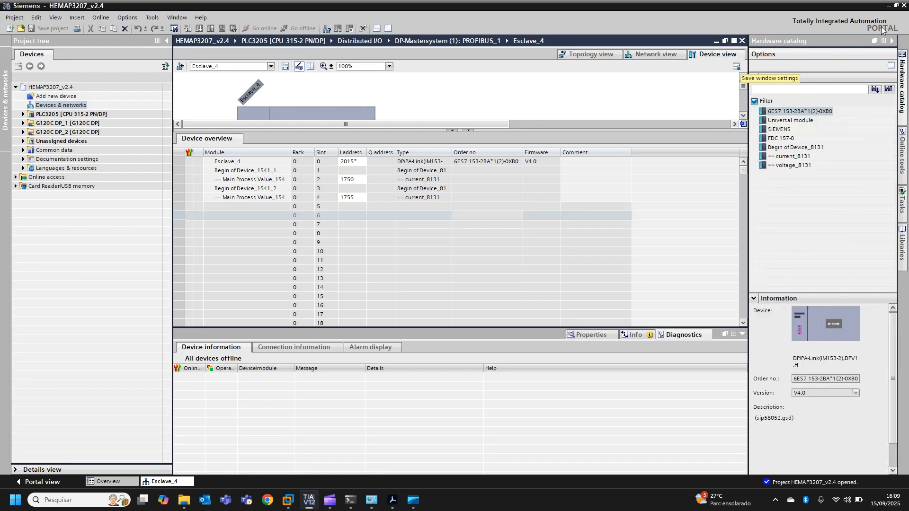
click(888, 5)
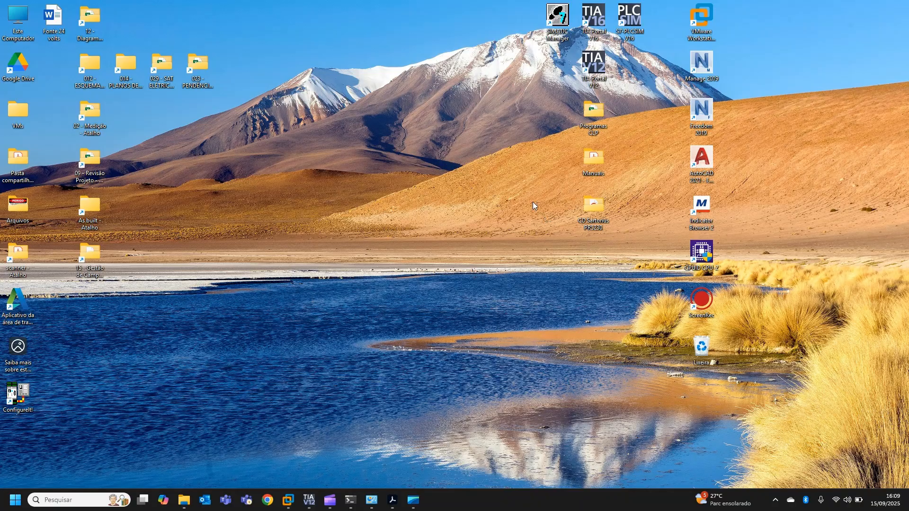
double_click(577, 119)
double_click(339, 137)
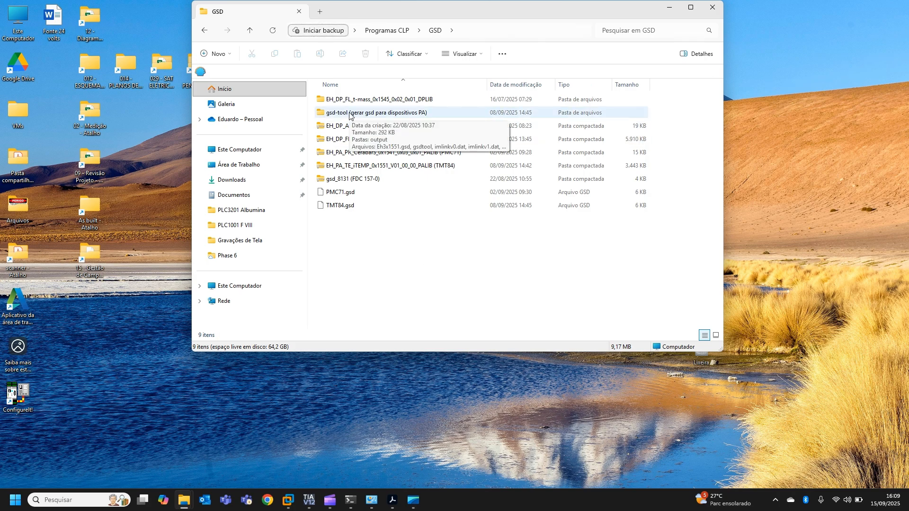
double_click(350, 114)
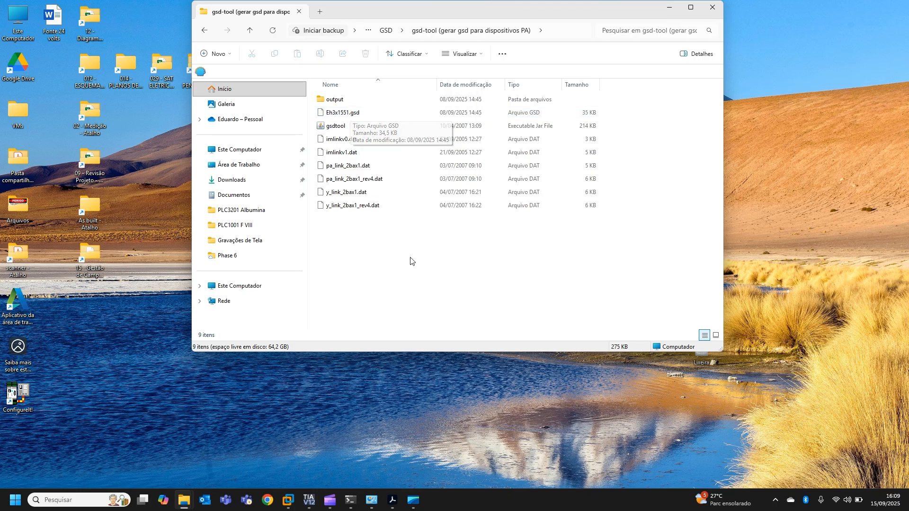
click(352, 114)
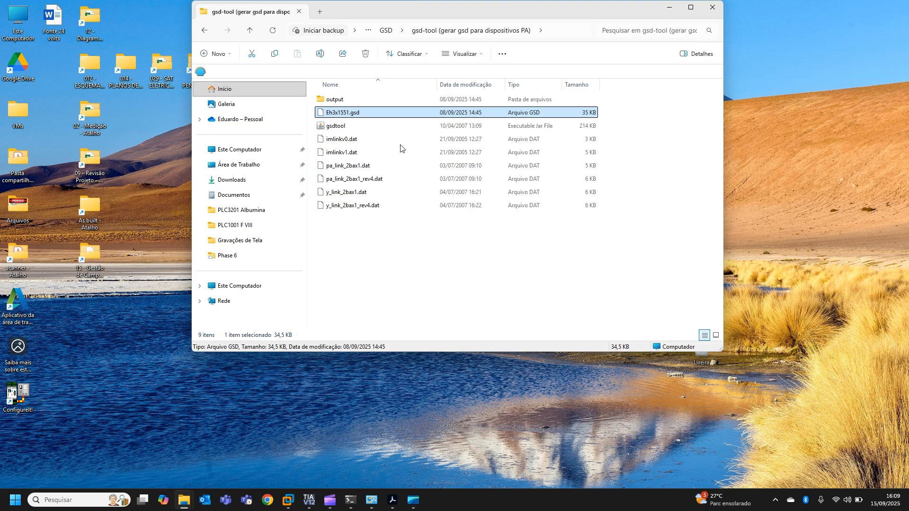
Start gsdtool, review the options for creating a new PA-Link GSD file, and exit the tool without generating a file
double_click(342, 126)
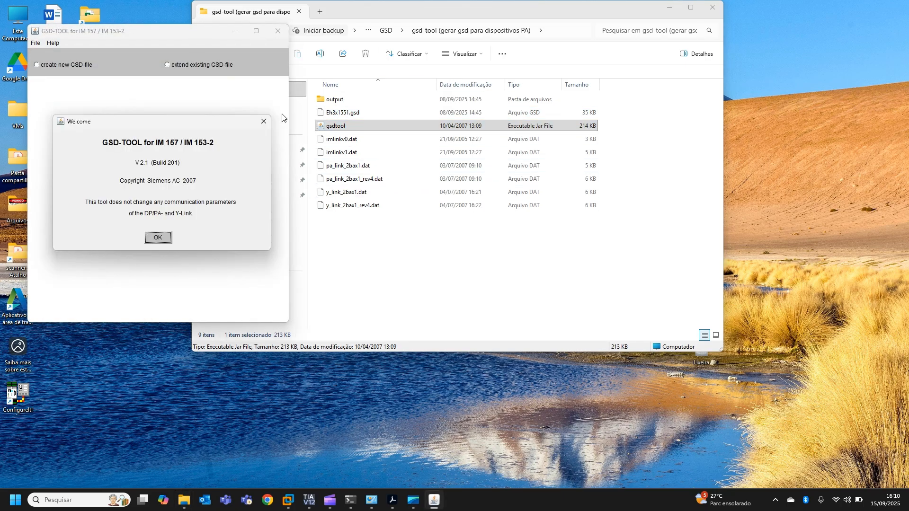
click(158, 238)
click(89, 66)
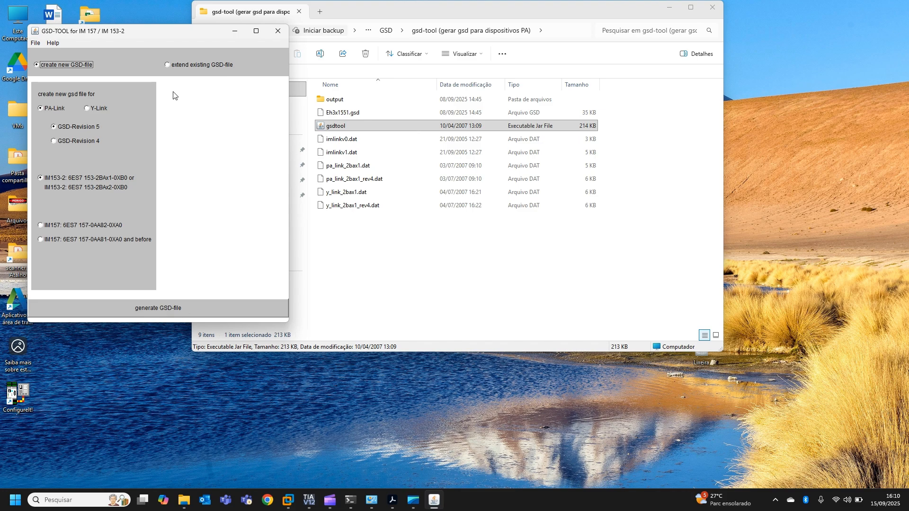
click(275, 36)
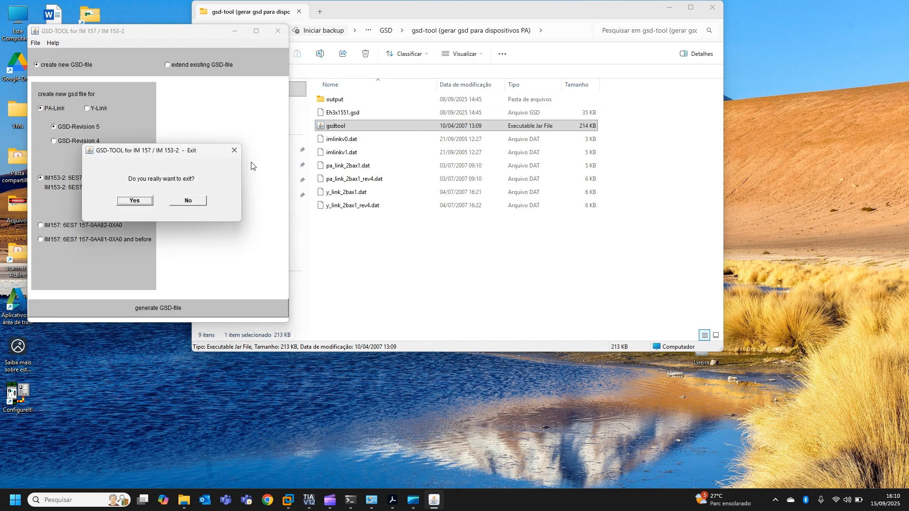
click(137, 200)
Check the gsd-tool output folder and return to the GSD folder to locate TMT84.gsd
double_click(336, 100)
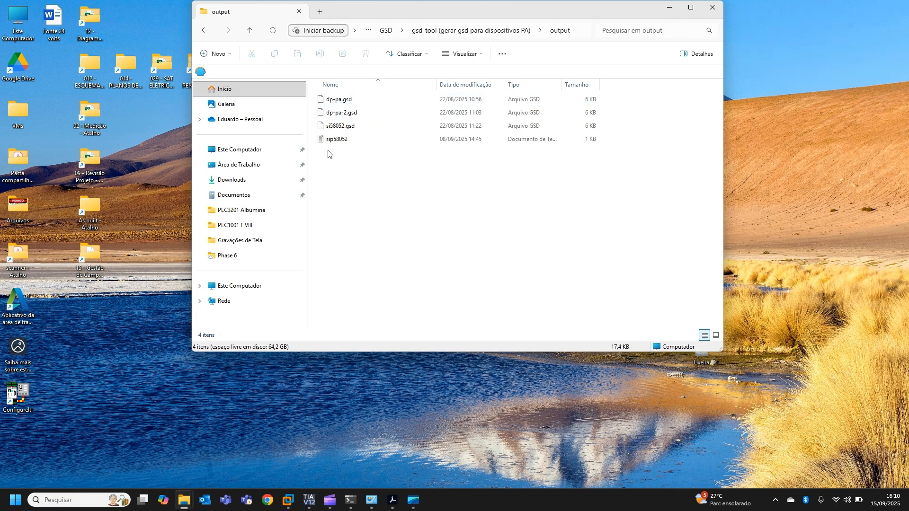
click(252, 33)
click(252, 33)
click(350, 206)
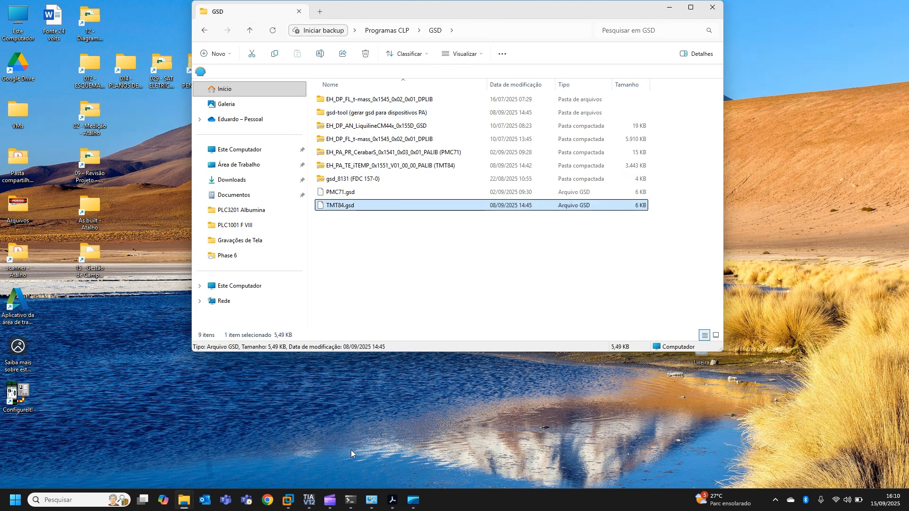
Switch back to TIA Portal's network view and browse the PROFIBUS DP gateways from Siemens AG to the DP/PA Link entries
click(311, 503)
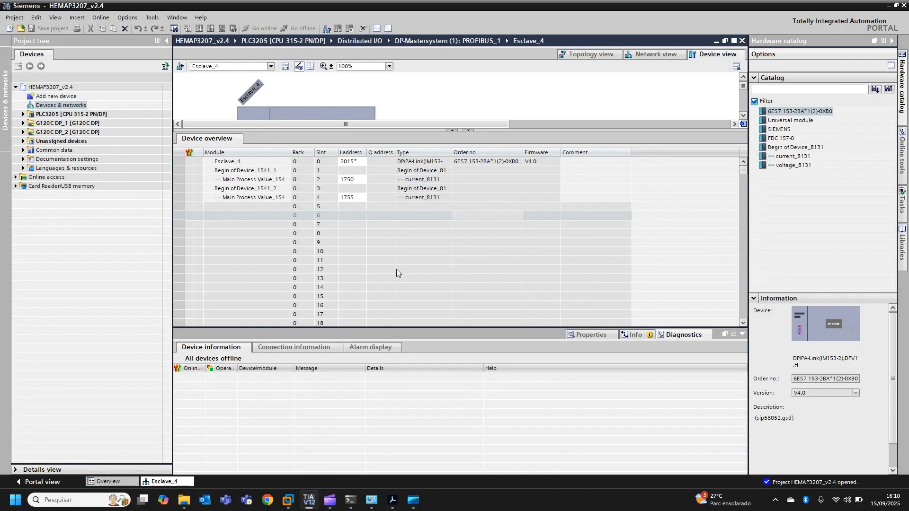
click(645, 56)
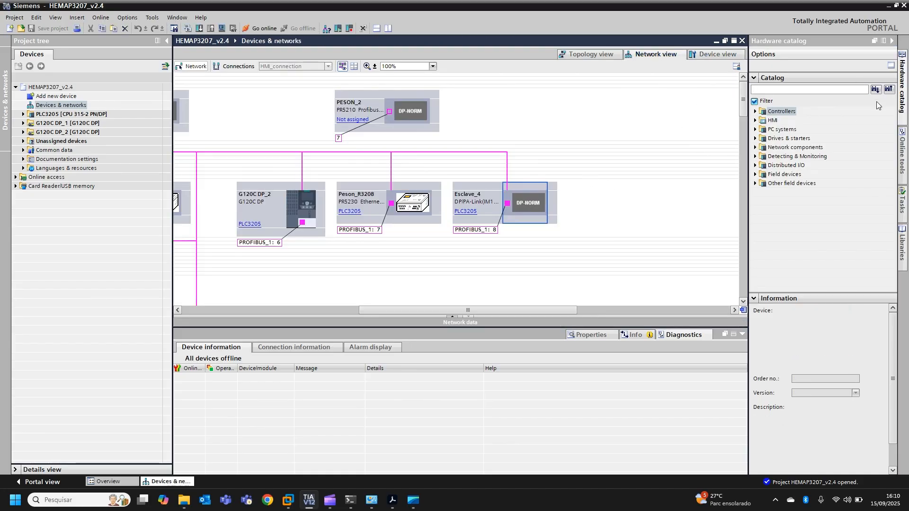
click(756, 183)
click(763, 202)
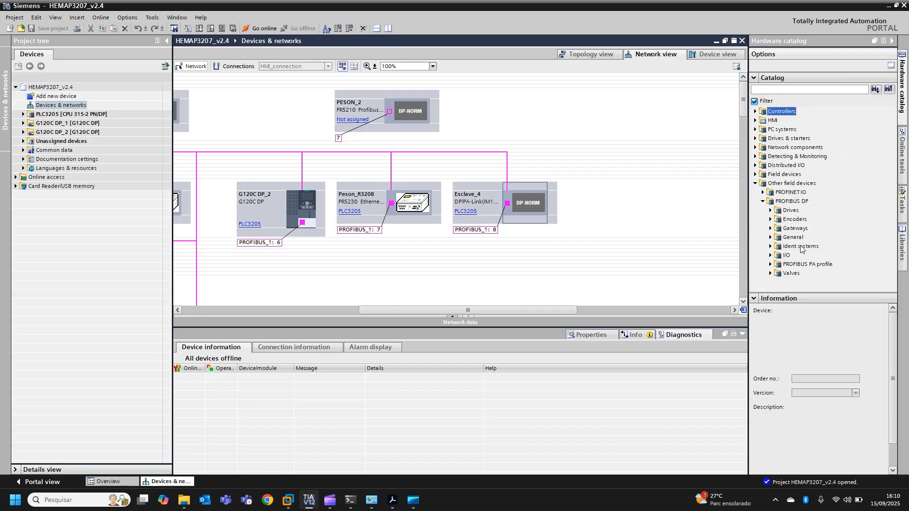
click(786, 230)
double_click(789, 230)
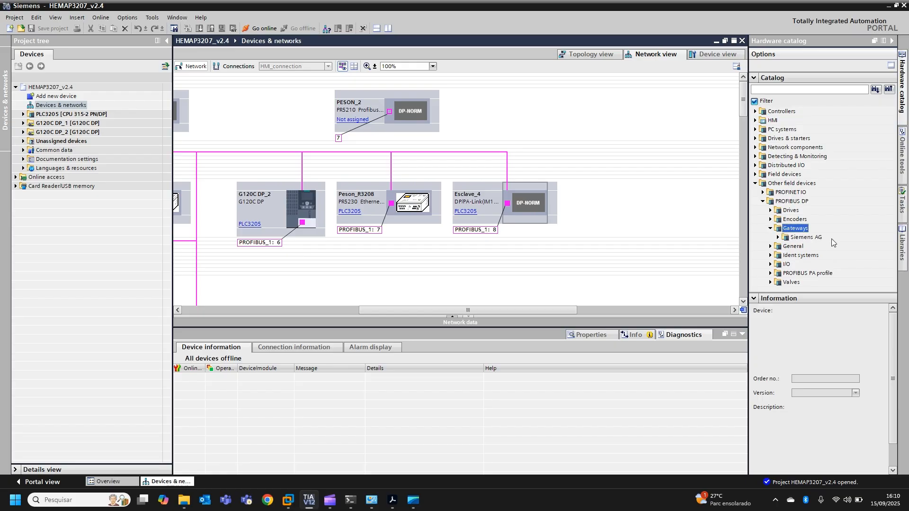
double_click(804, 238)
double_click(815, 264)
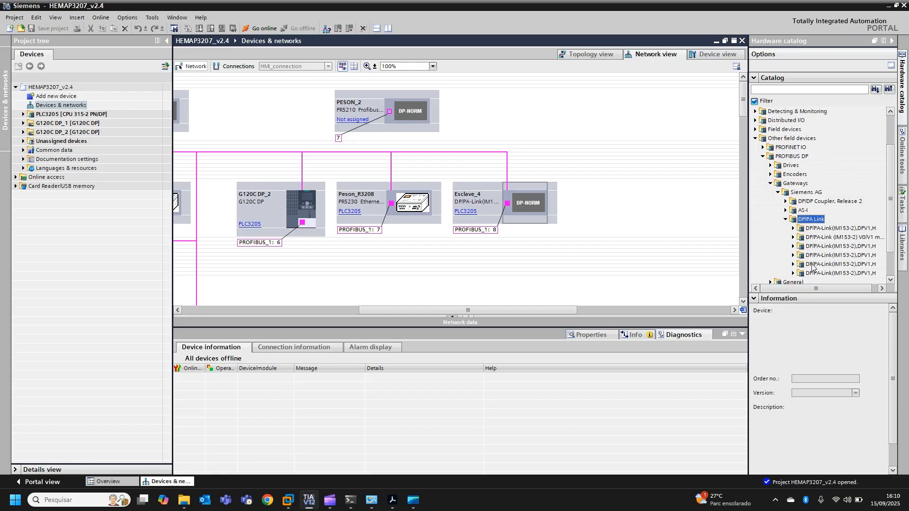
Add the DP/PA-Link(IM153-2) 6ES7 153-2BA*1(2)-0XB0 V4.0 based on tmt84.gsd to the network beside Esclave_4
click(794, 273)
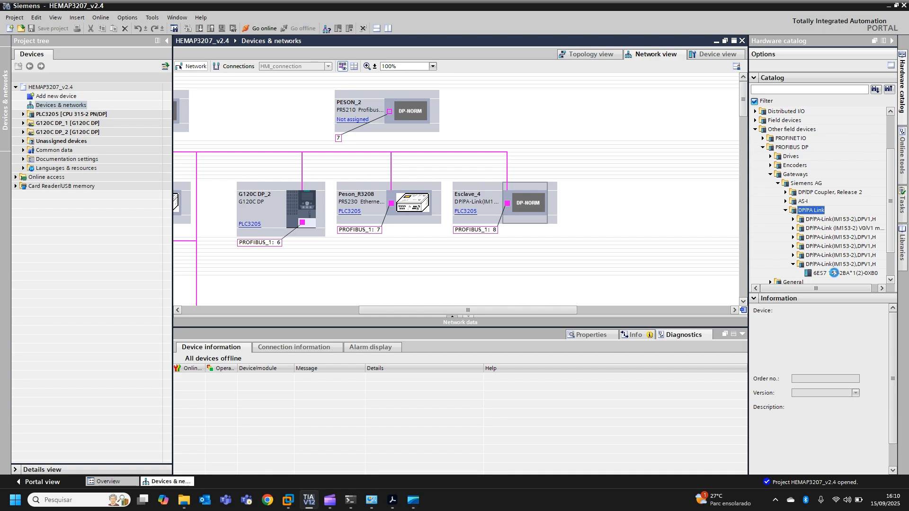
click(795, 274)
click(772, 418)
double_click(764, 395)
click(763, 389)
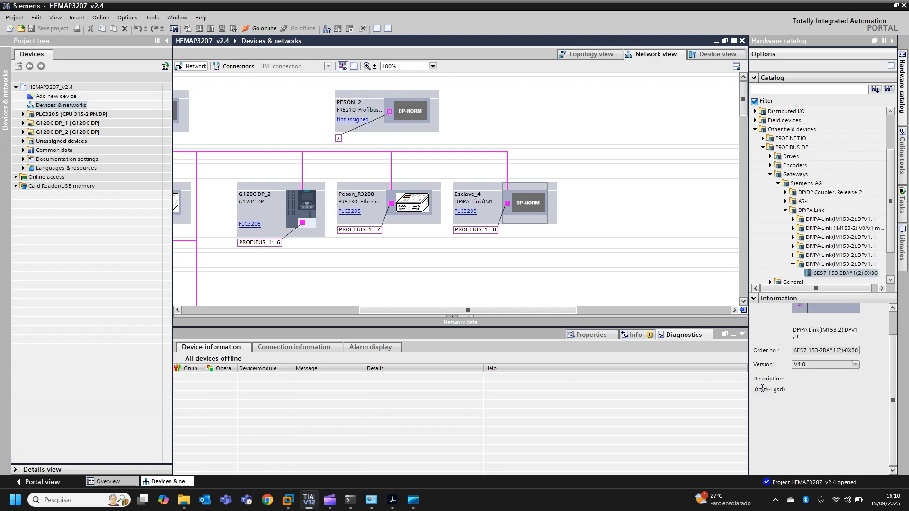
click(827, 273)
drag(827, 274, 603, 205)
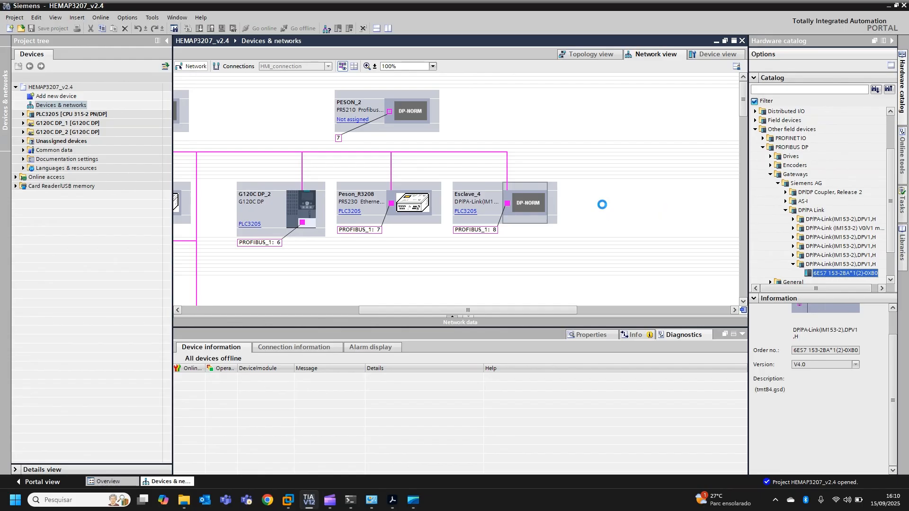
click(686, 191)
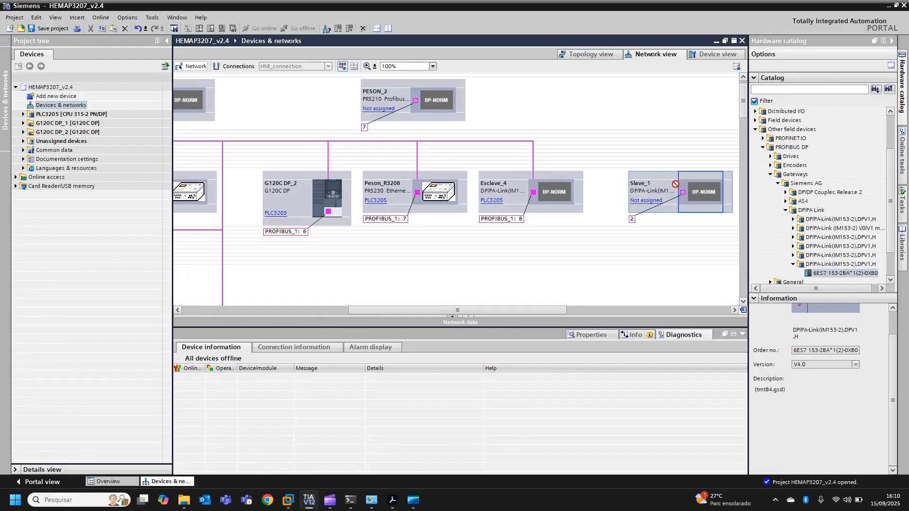
Disconnect Esclave_4 from PROFIBUS_1 by setting its subnet to Not networked
click(547, 186)
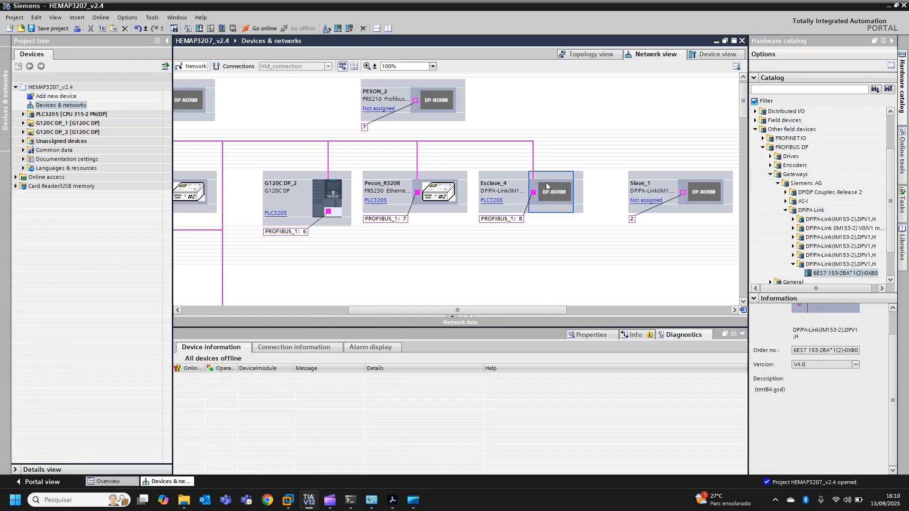
click(604, 337)
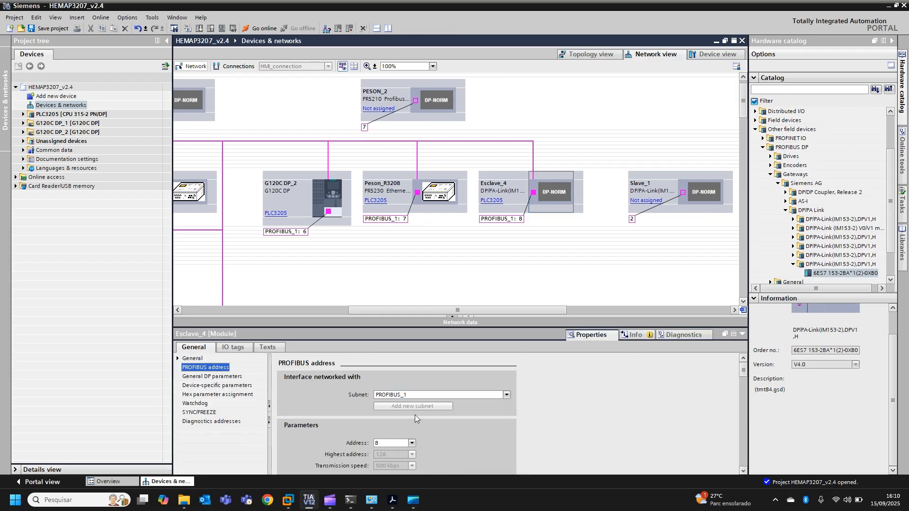
click(506, 394)
click(414, 403)
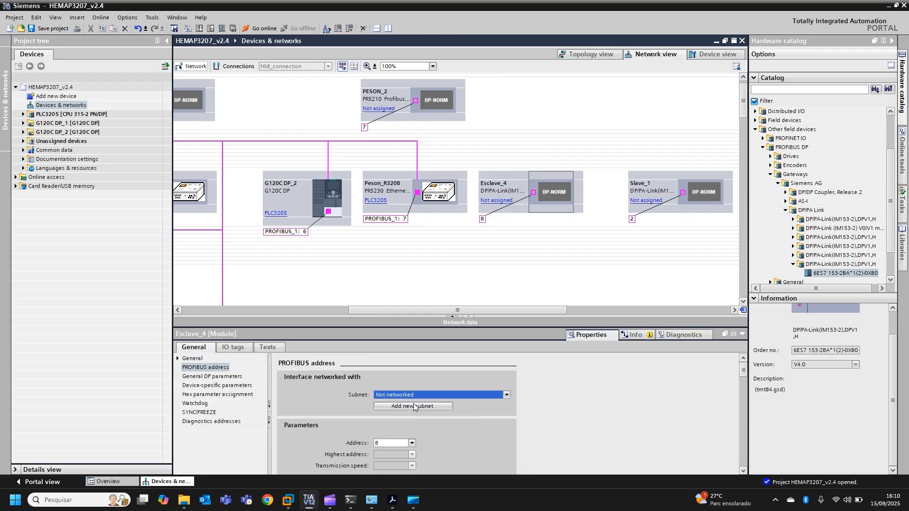
Open the device view of Slave_1 and insert a Begin of Device_1551 module in slot 1
click(708, 195)
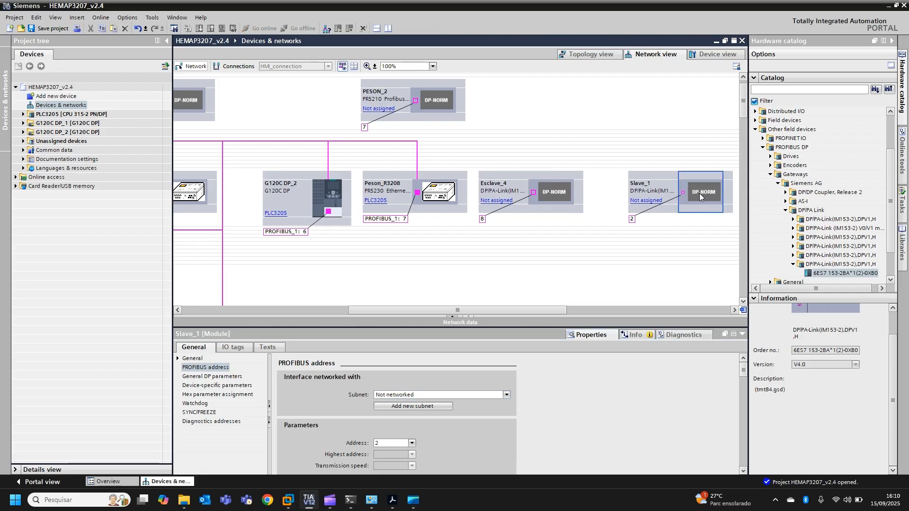
double_click(700, 192)
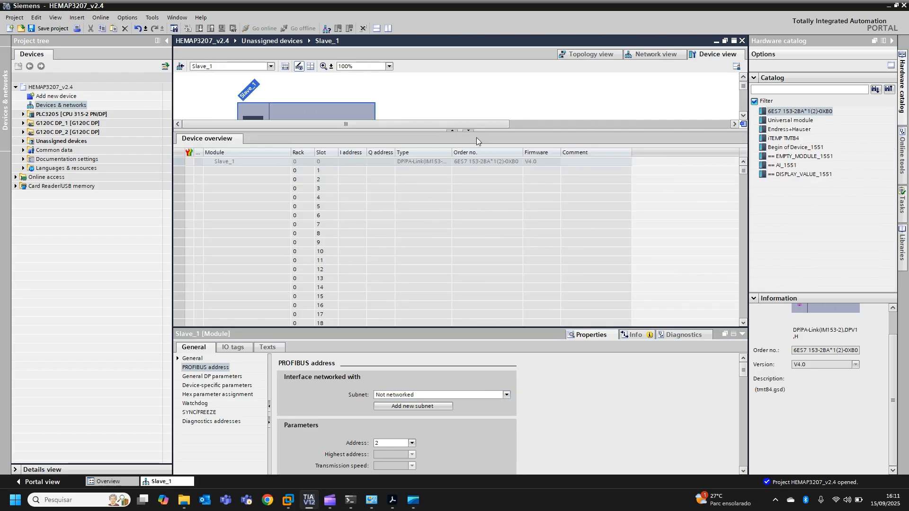
click(246, 171)
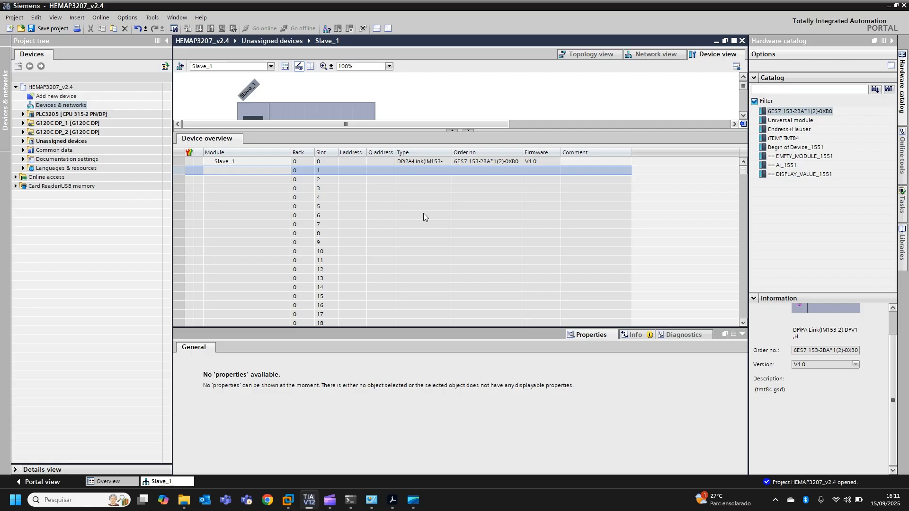
click(788, 149)
click(788, 156)
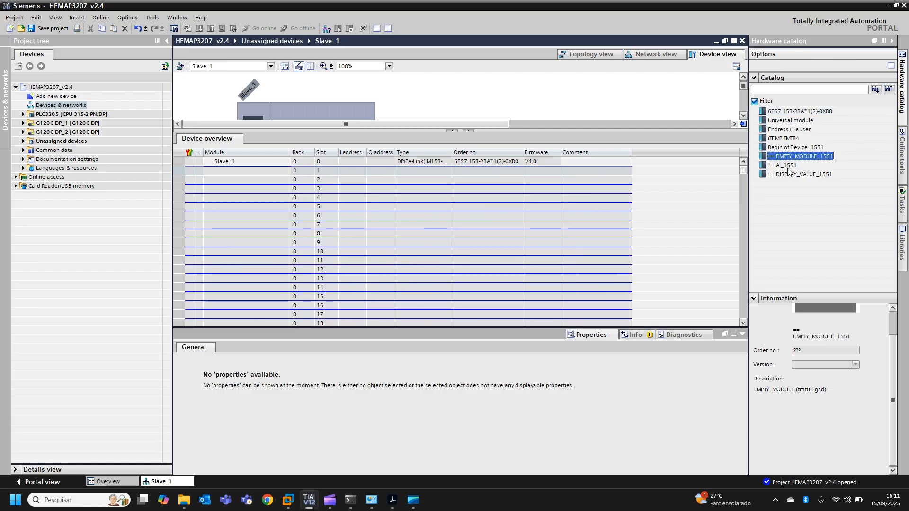
click(790, 175)
click(788, 148)
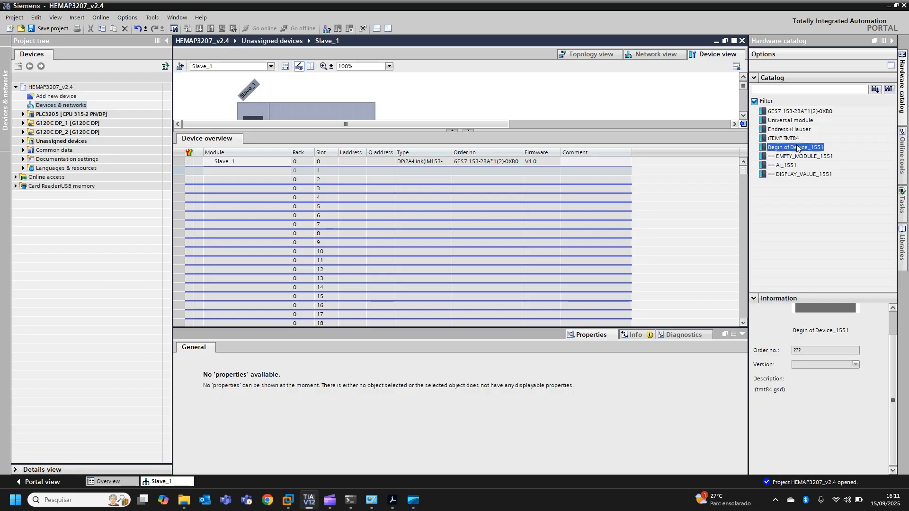
double_click(797, 149)
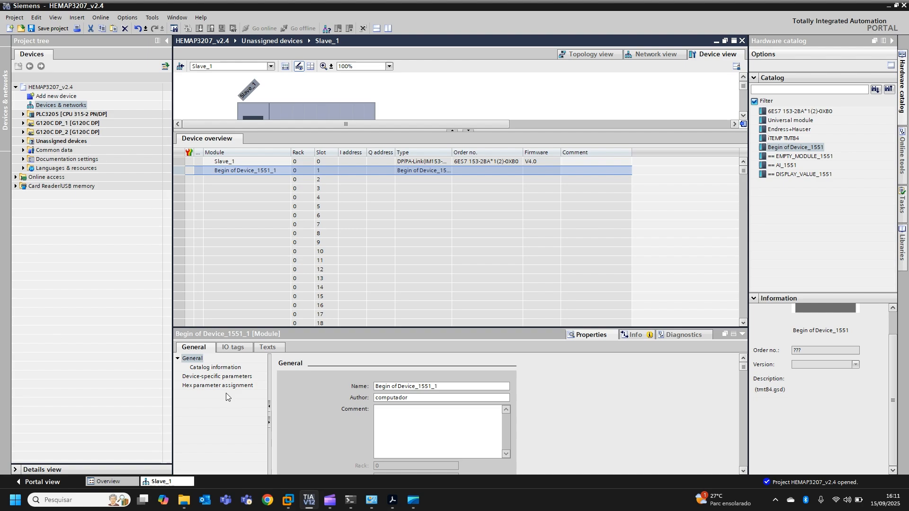
Set the station address of the Begin of Device_1551 module in slot 1 to 50
click(220, 377)
click(380, 387)
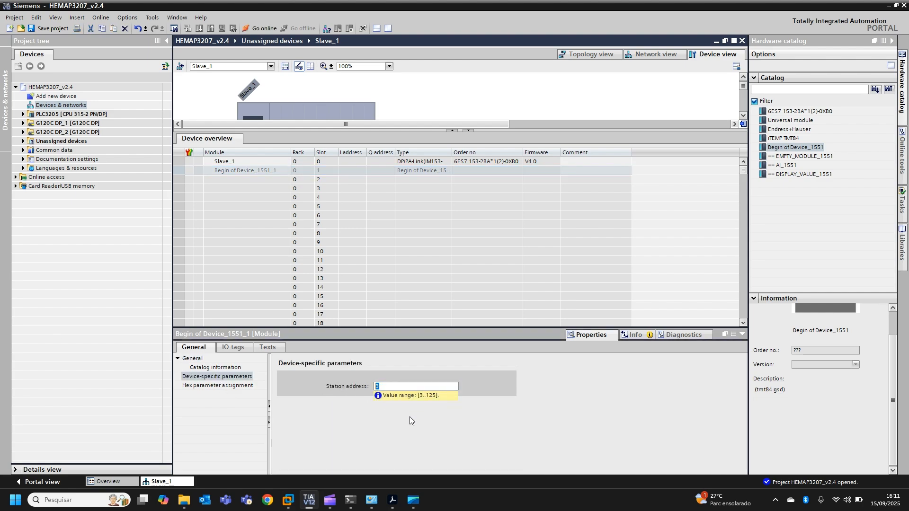
text(50)
key(Return)
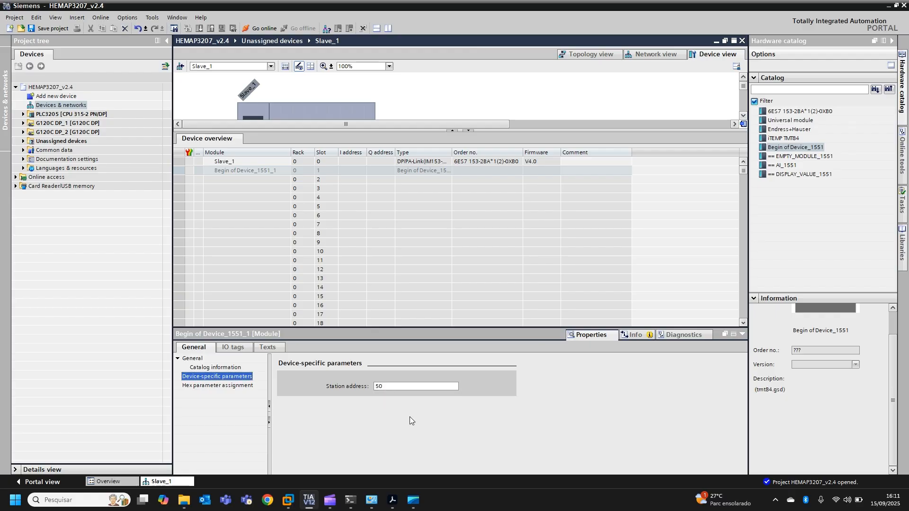
Insert four AI_1551 modules in slots 2 to 5 of Slave_1 and select the one in slot 2
click(231, 179)
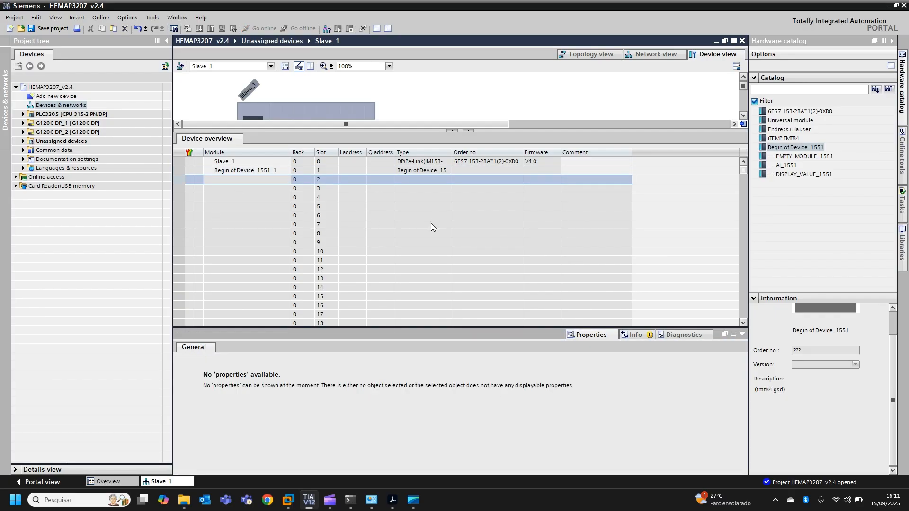
double_click(788, 167)
double_click(787, 166)
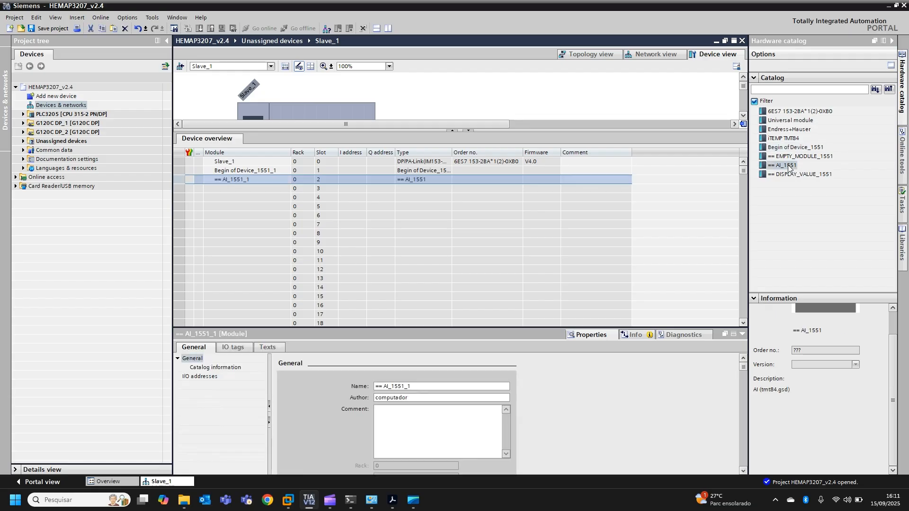
double_click(789, 167)
double_click(788, 165)
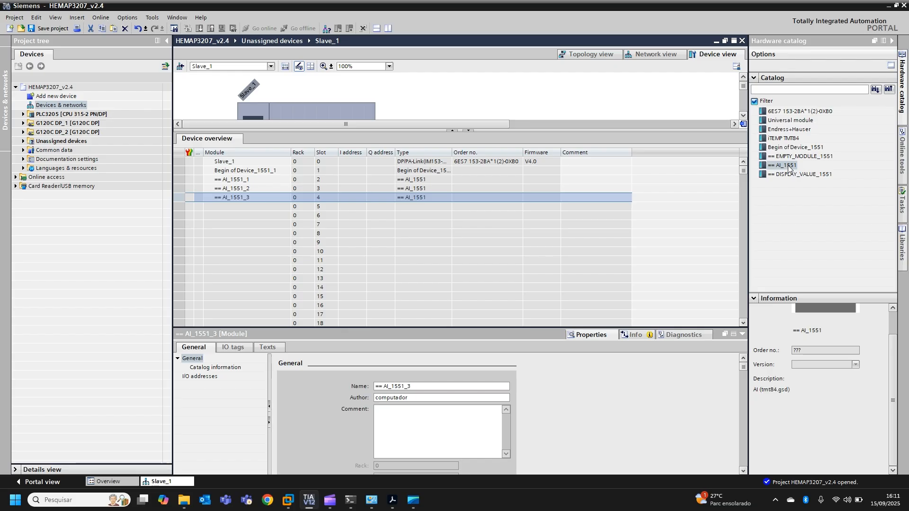
double_click(788, 166)
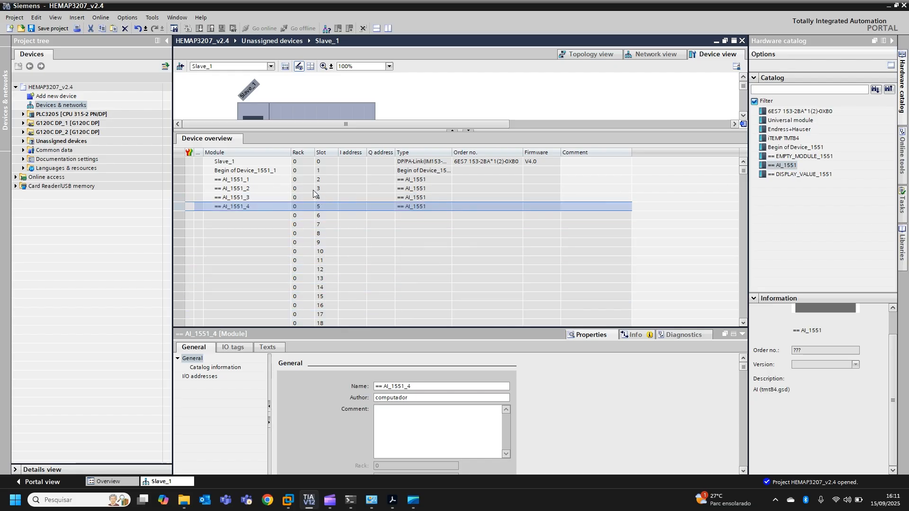
click(281, 181)
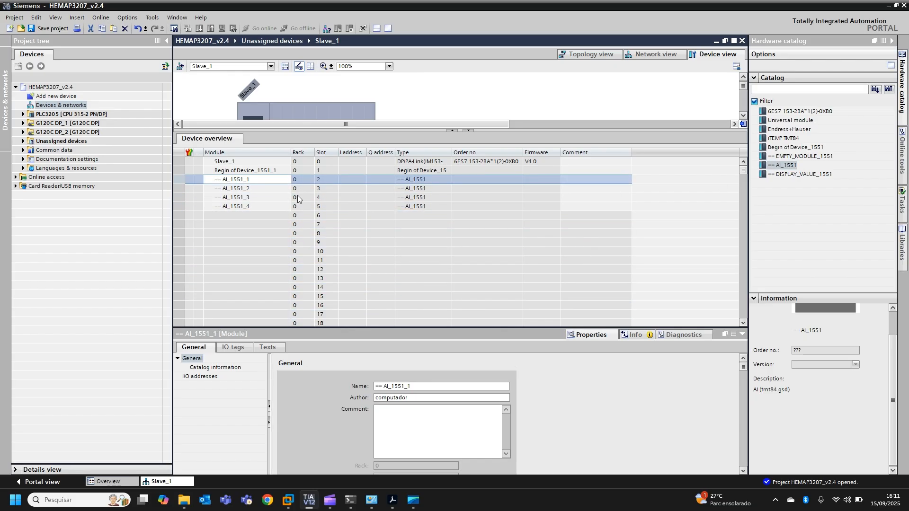
Insert a DISPLAY_VALUE_1551 module in slot 6 of Slave_1
click(253, 190)
click(258, 197)
click(256, 206)
click(254, 215)
double_click(788, 174)
click(269, 226)
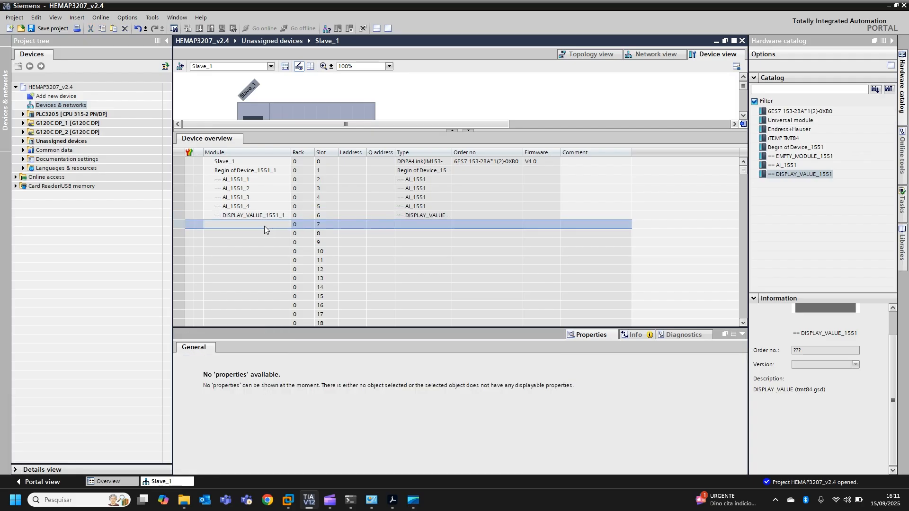
Copy the modules in slots 1 to 6 of Slave_1 and paste them into slots 7 to 12
click(265, 170)
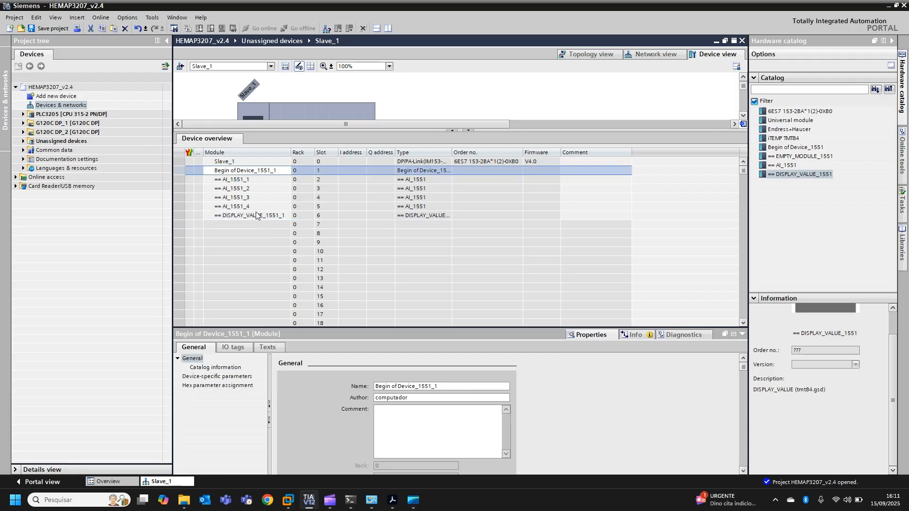
shift+click(256, 216)
click(249, 225)
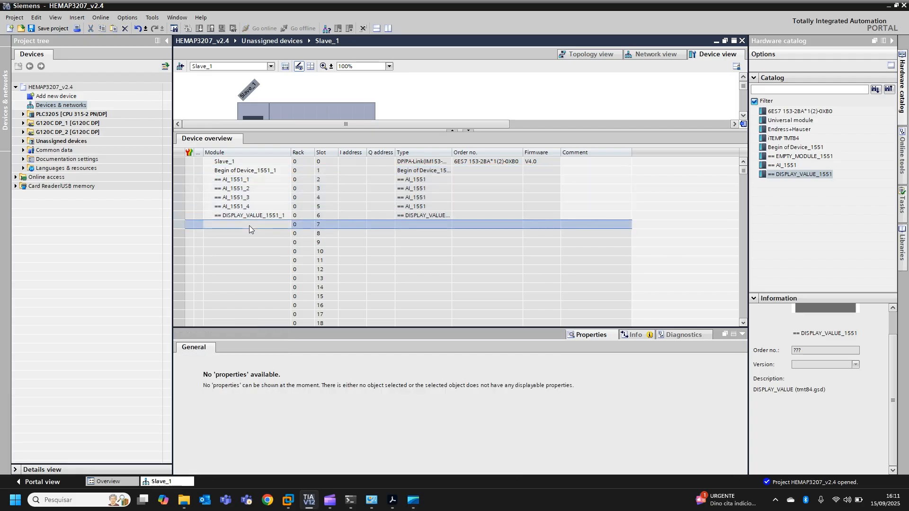
key(ctrl+v)
Set the station address of the Begin of Device_1551 module in slot 7 to 51 and widen the Module column
click(251, 225)
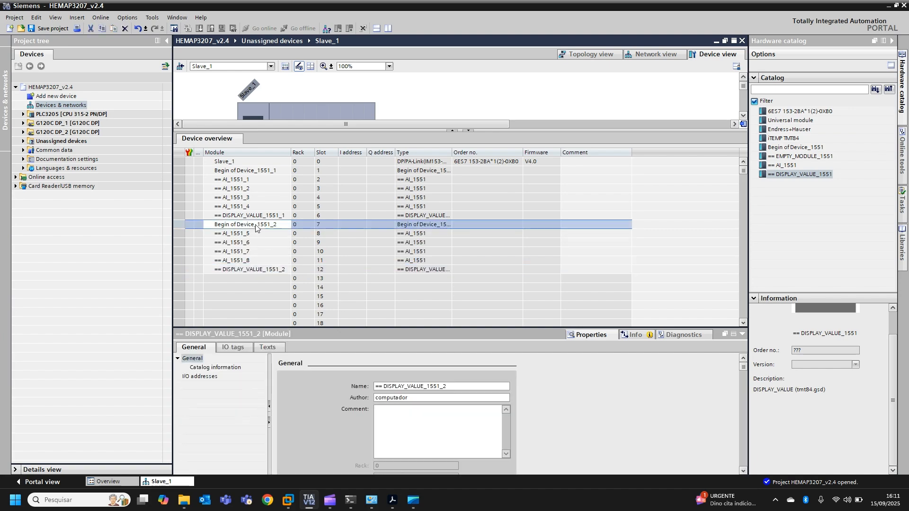
click(216, 376)
click(395, 387)
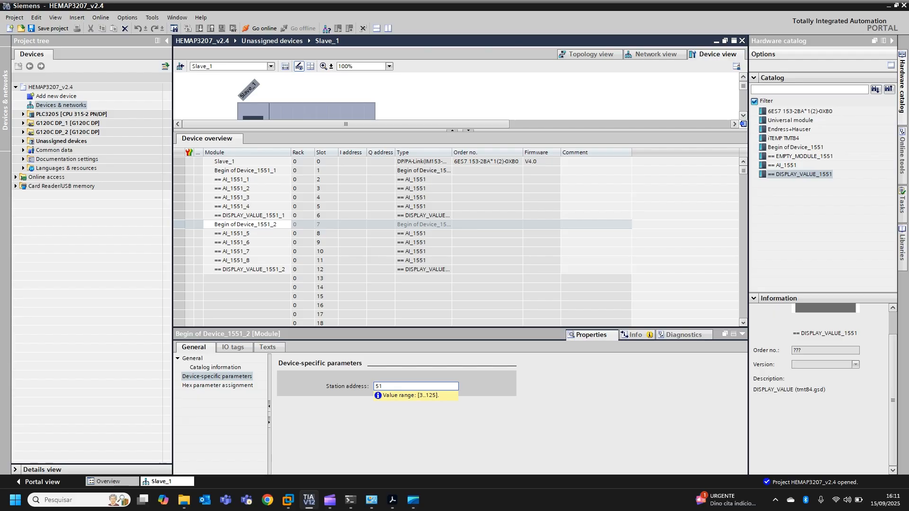
key(Return)
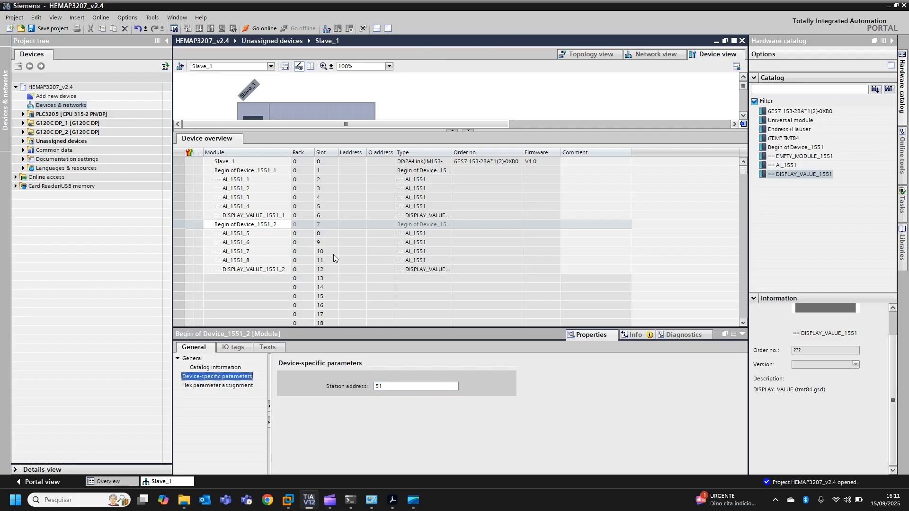
drag(291, 152, 307, 152)
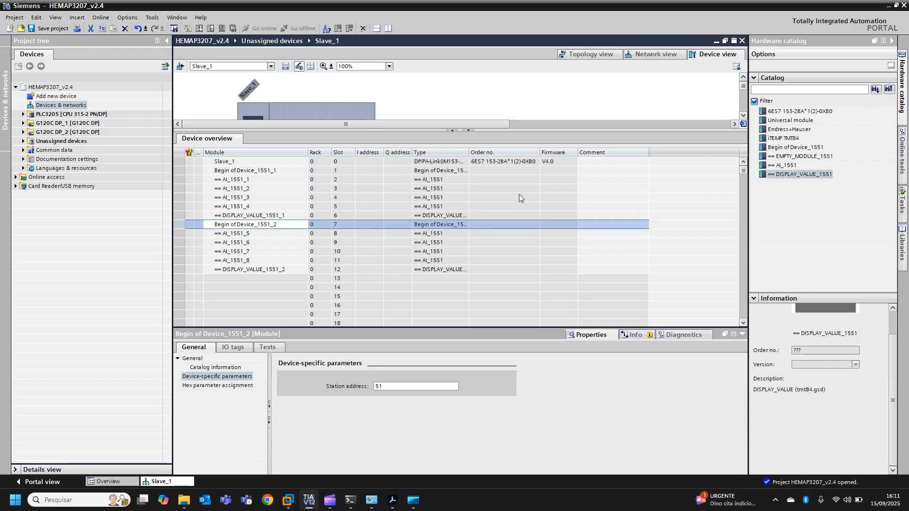
Assign Slave_1 to the DP master interface MPI/DP_1 of PLC3205 in the network view
click(637, 53)
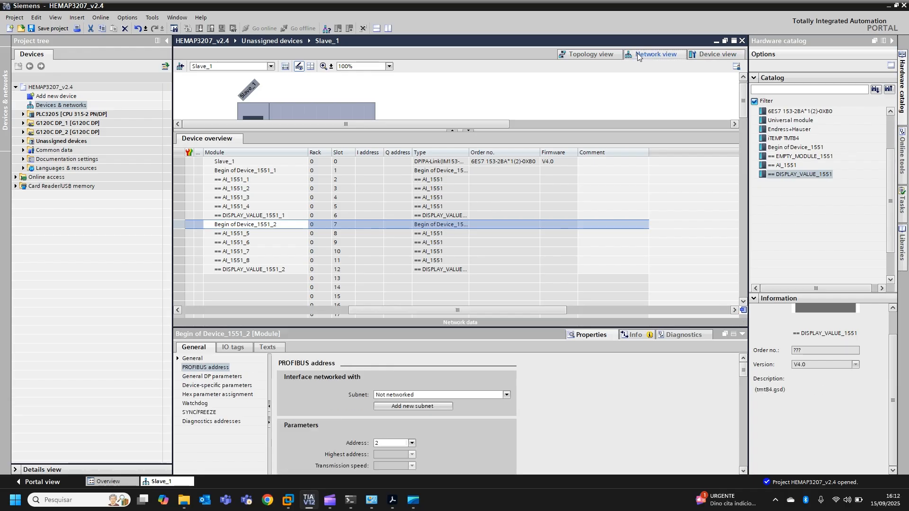
drag(555, 311, 567, 311)
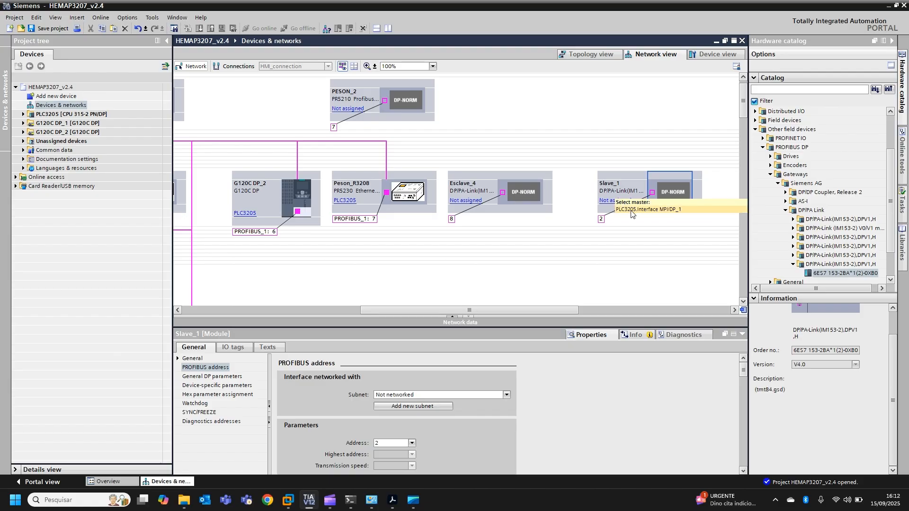
click(631, 211)
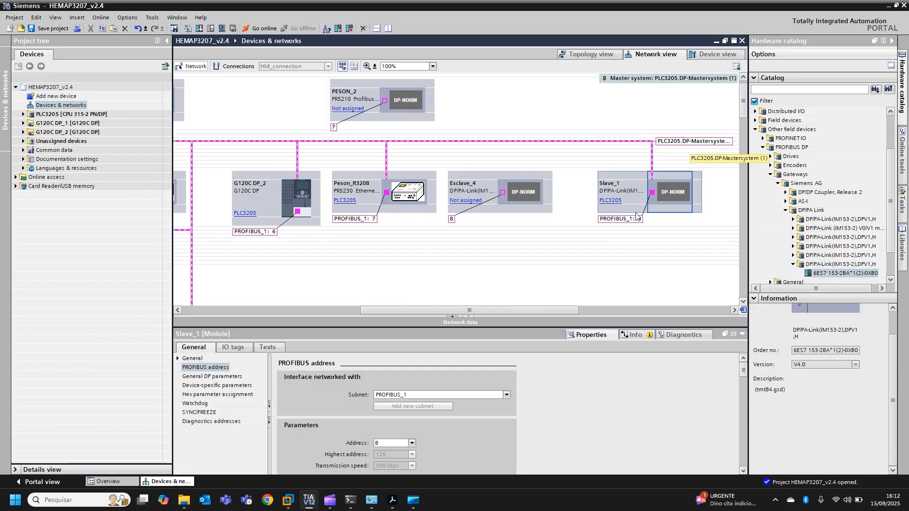
Open the device view of Slave_1, widen its address column and review the I and Q addresses of the modules
double_click(672, 188)
drag(384, 150, 453, 151)
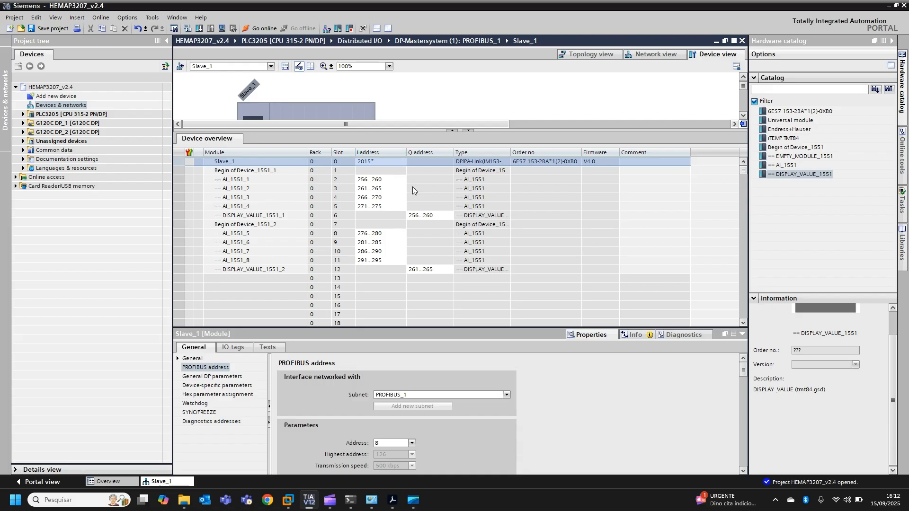
click(381, 188)
click(380, 179)
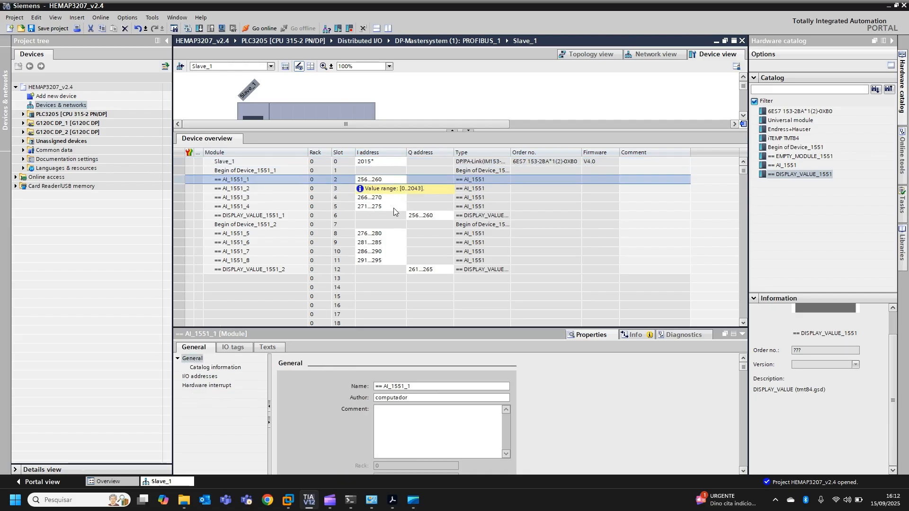
click(380, 213)
click(393, 180)
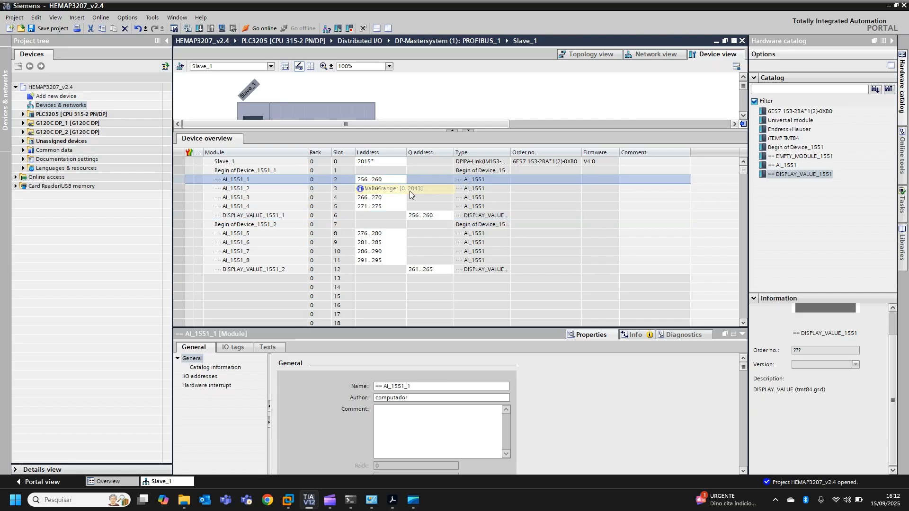
click(374, 224)
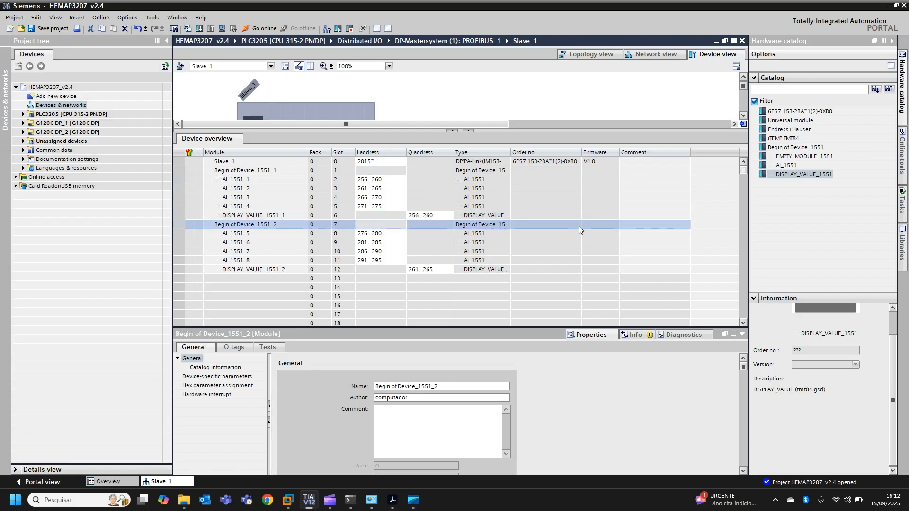
Download the configuration to PLC3205, accepting memory initialization for all modules and starting them all after loading
click(660, 55)
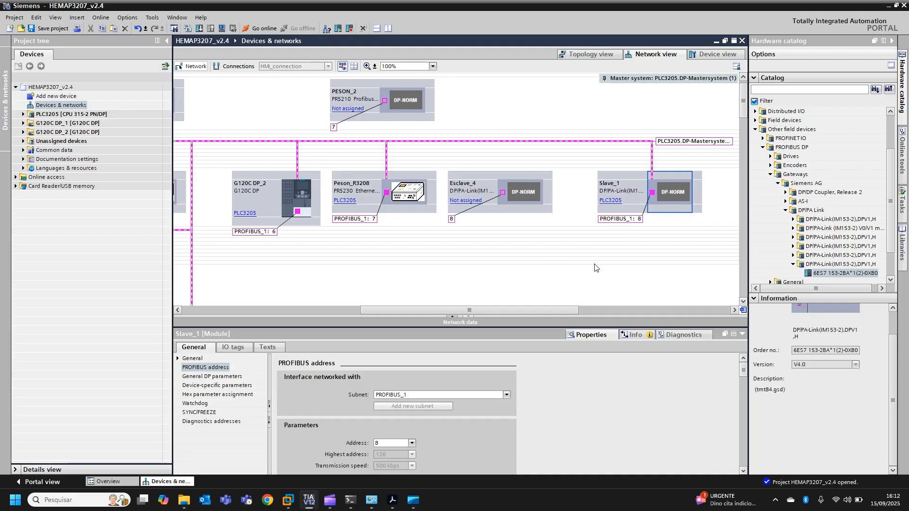
click(78, 114)
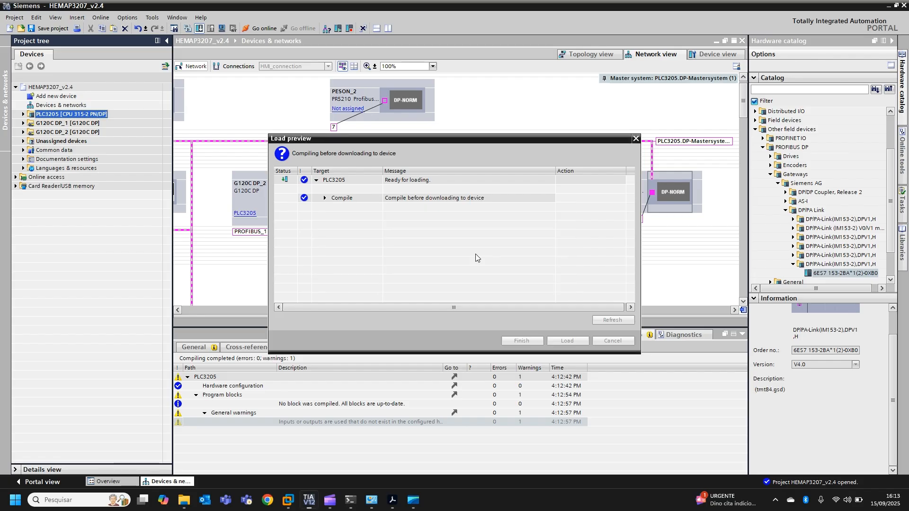
click(568, 216)
click(591, 216)
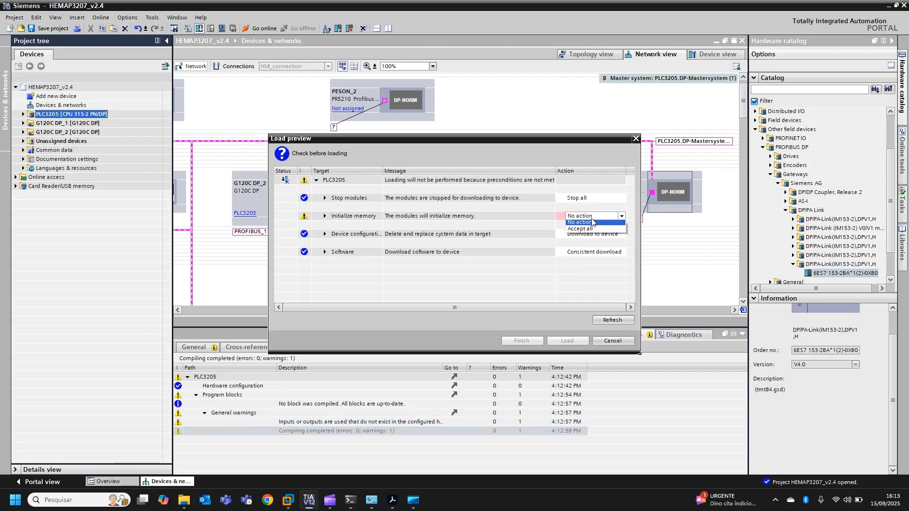
click(588, 233)
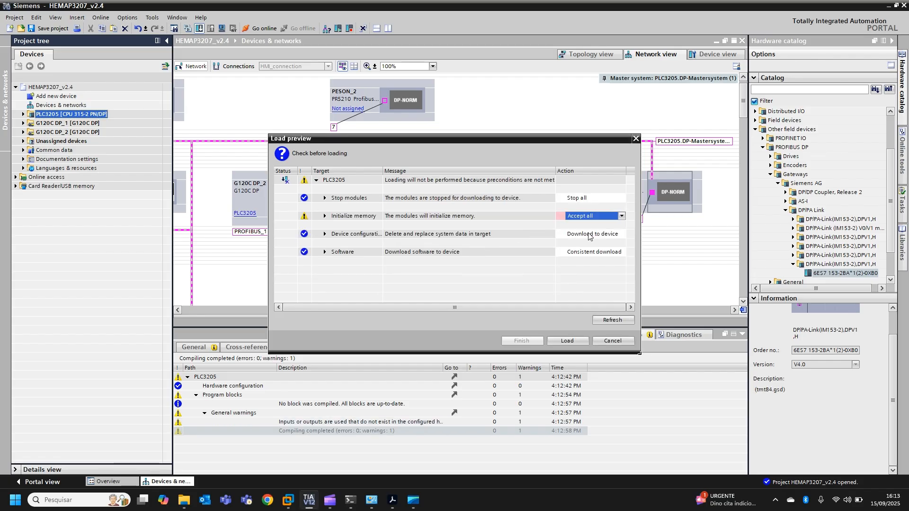
click(569, 342)
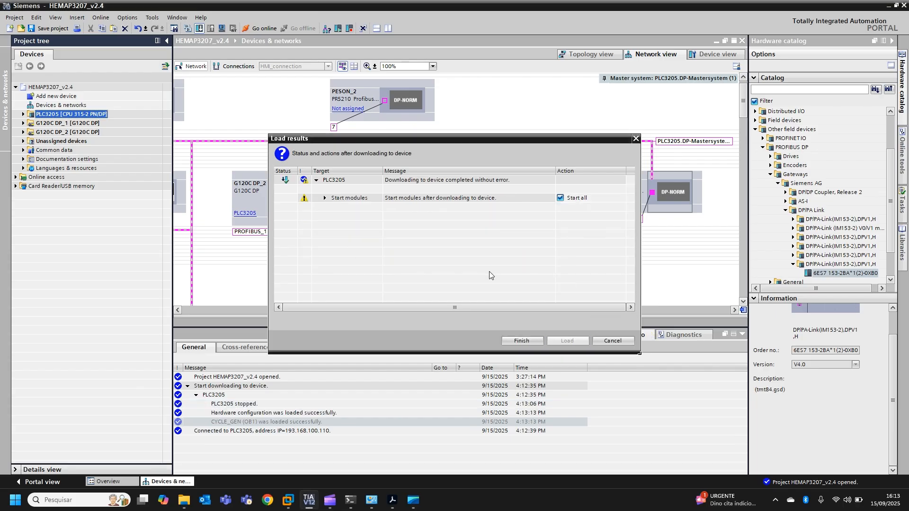
click(523, 342)
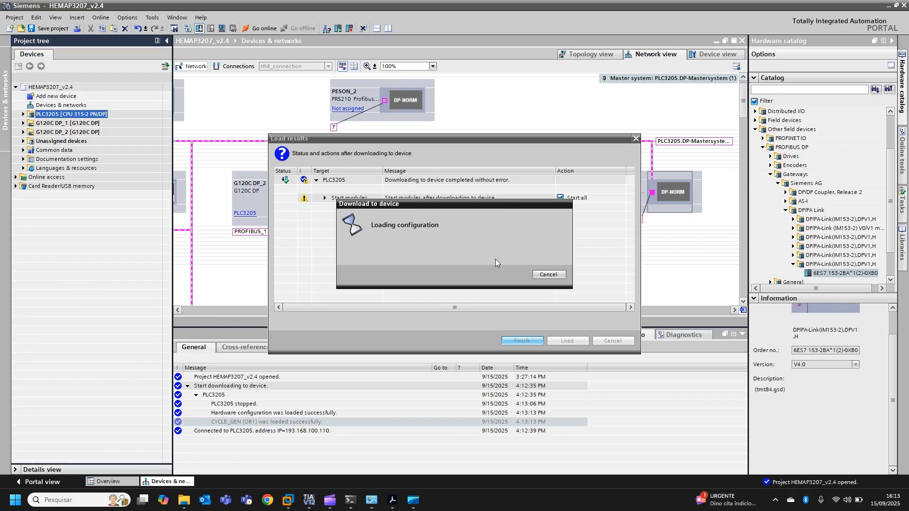
Examine the input addresses of the AI_1551 modules and the output address of the display module for the first transmitter in Slave_1
click(673, 193)
double_click(673, 192)
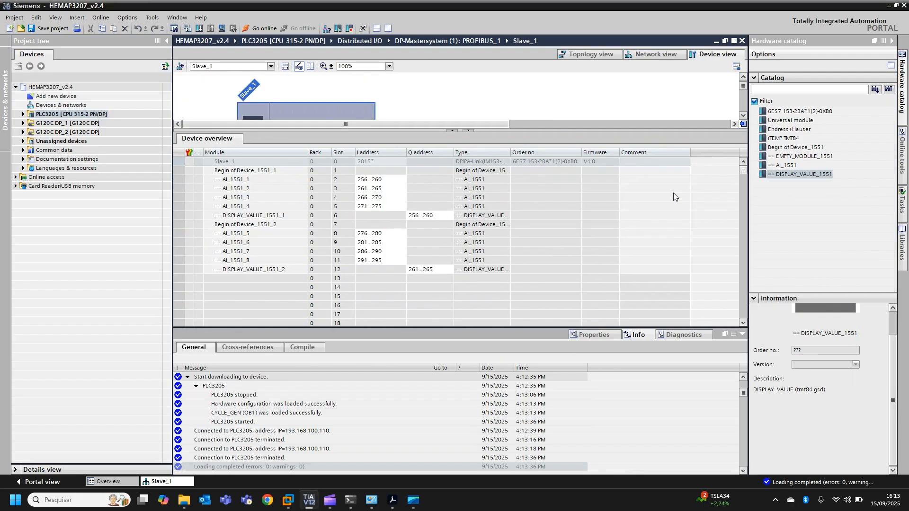
click(239, 180)
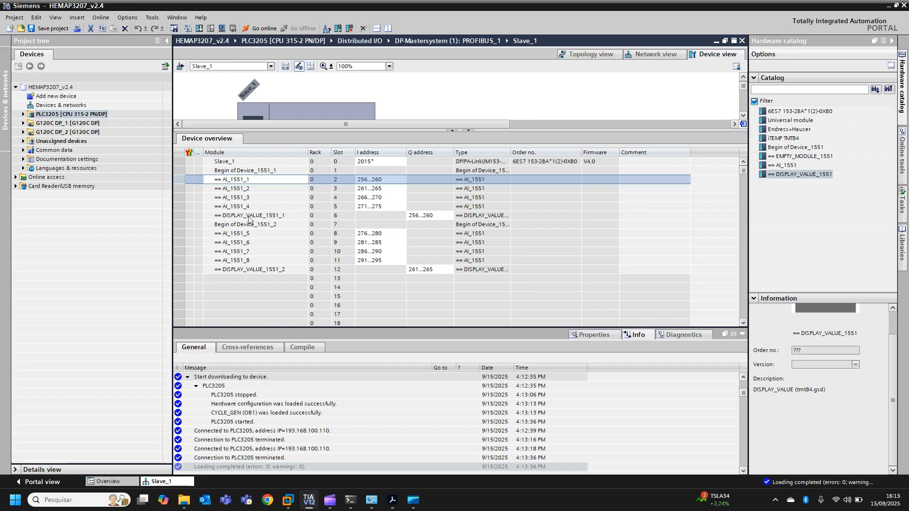
shift+click(248, 219)
click(375, 186)
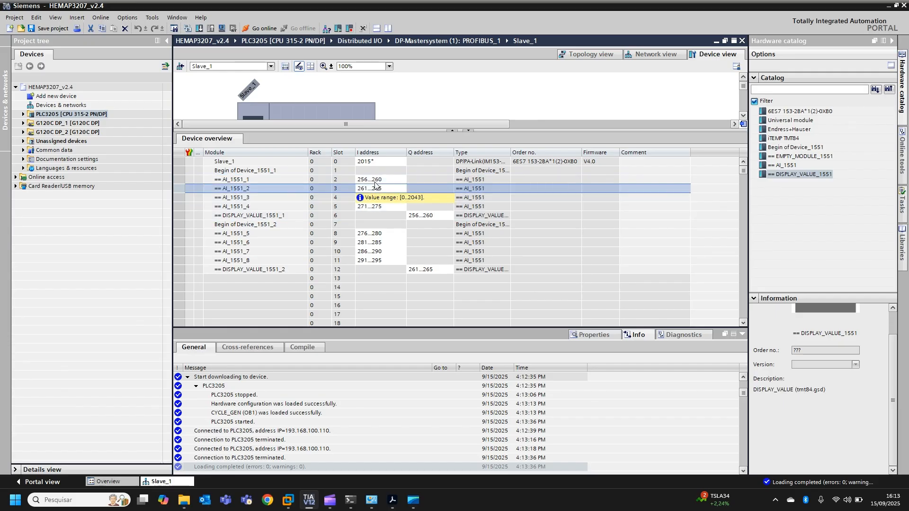
click(375, 182)
shift+click(374, 206)
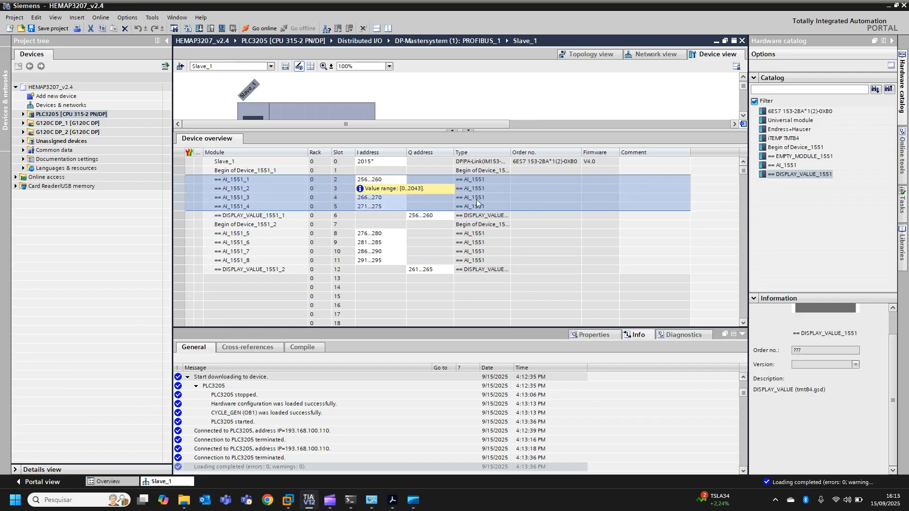
click(431, 216)
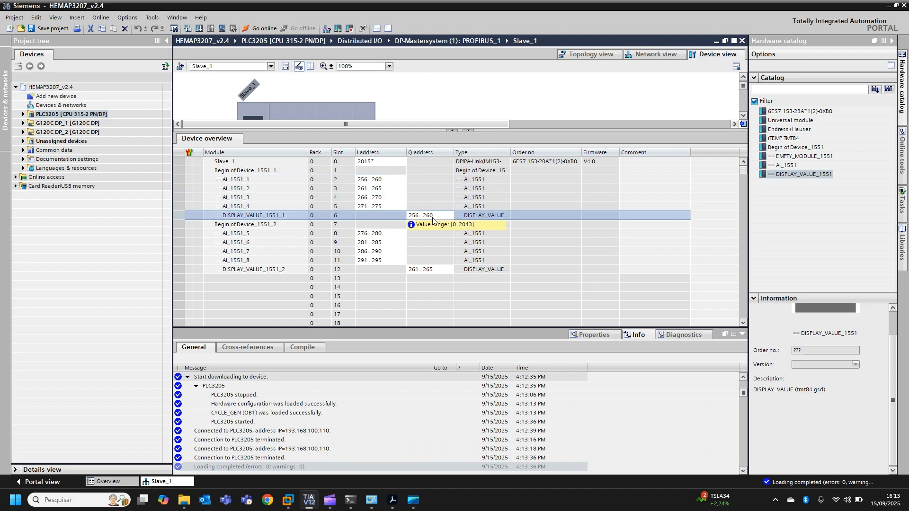
click(287, 182)
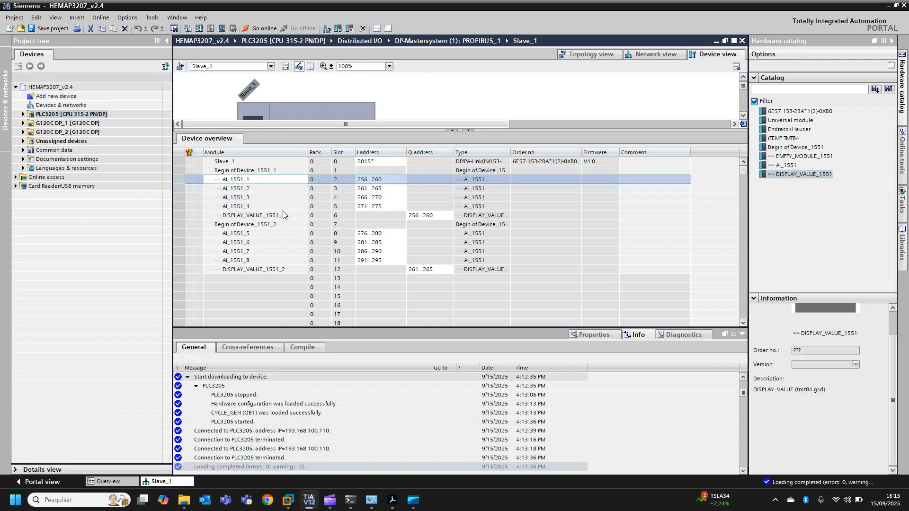
shift+click(282, 223)
click(330, 209)
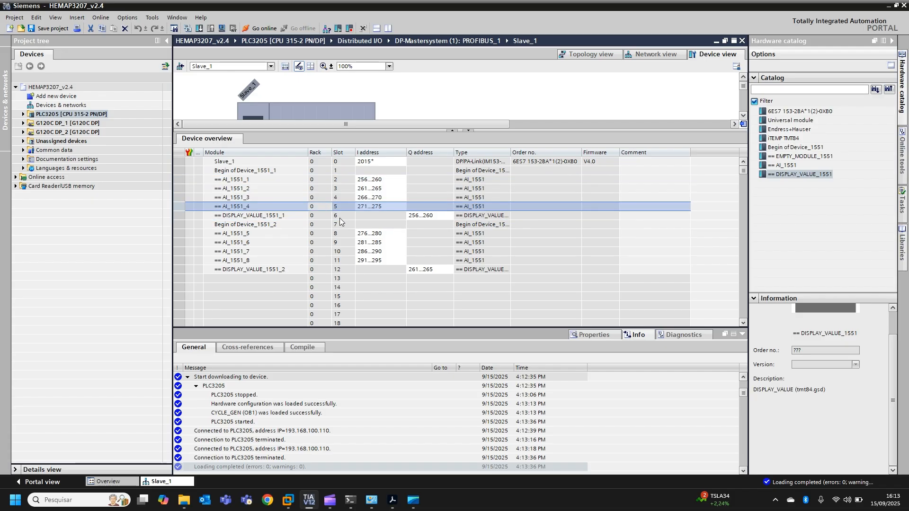
click(278, 180)
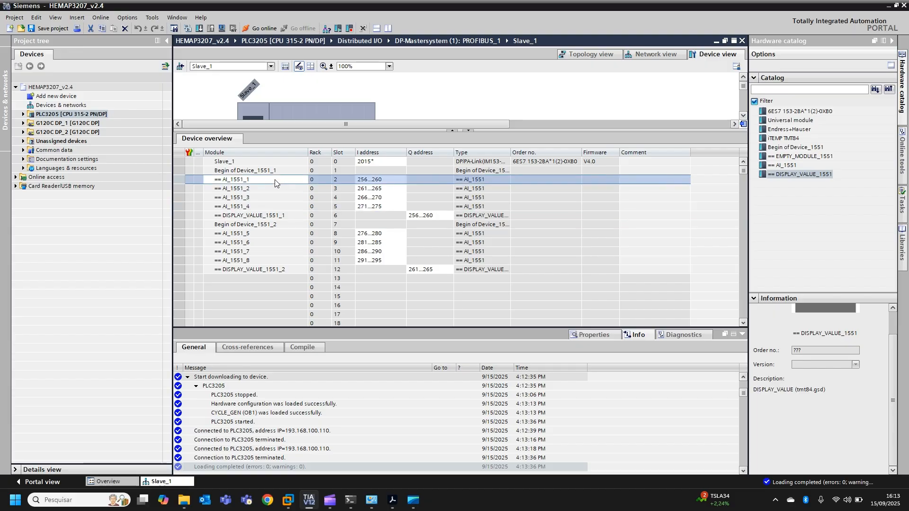
click(374, 190)
click(375, 197)
click(378, 206)
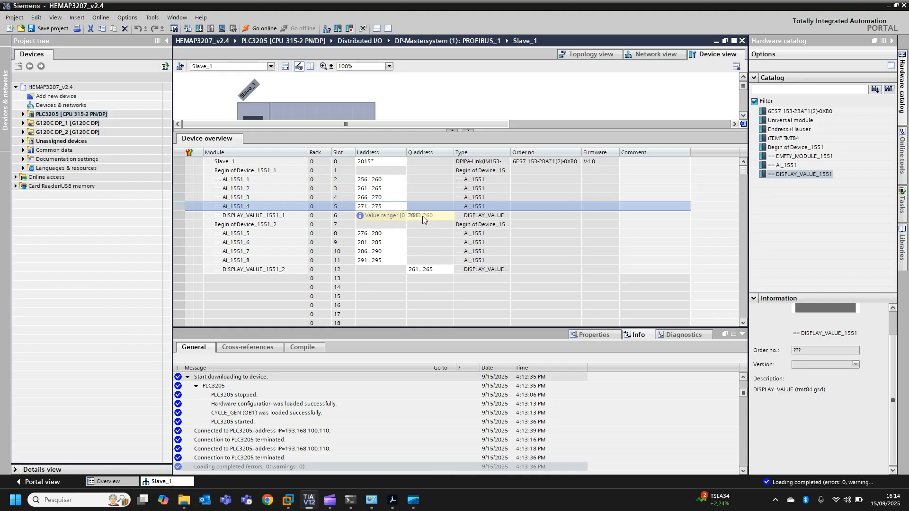
click(463, 216)
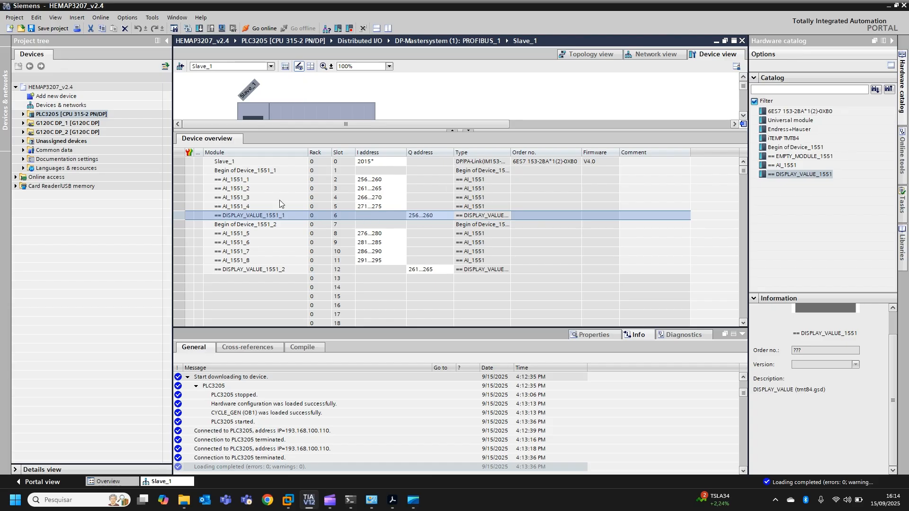
click(247, 179)
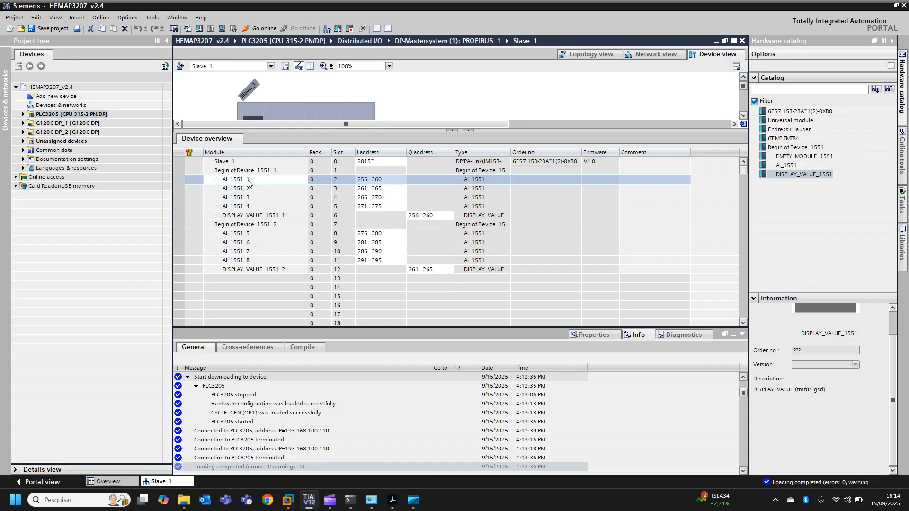
click(269, 216)
click(236, 180)
Go online with PLC3205 from the network view and collapse the hardware catalog to enlarge the network diagram
click(655, 54)
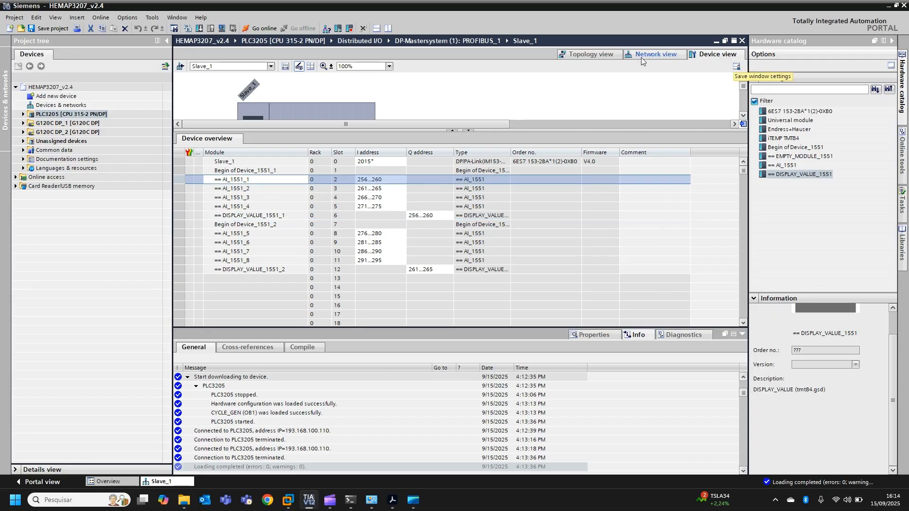
drag(366, 310, 189, 309)
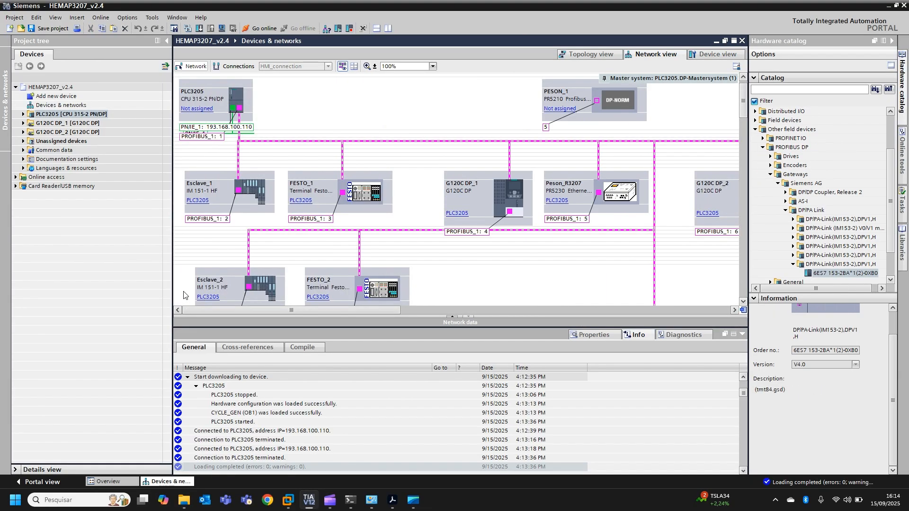
click(254, 29)
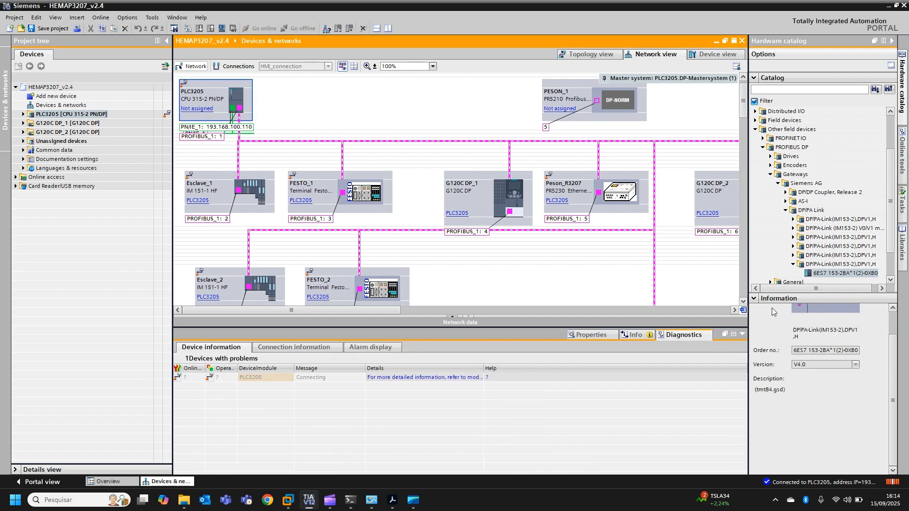
click(892, 41)
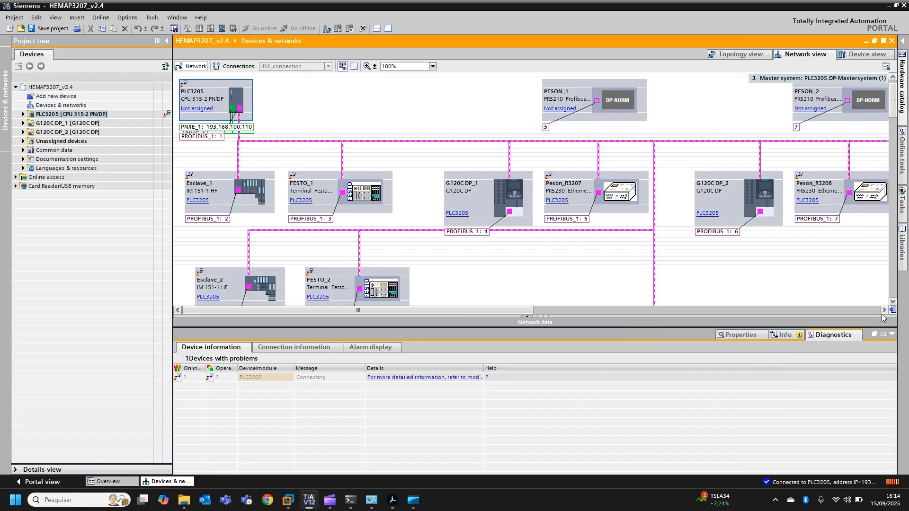
Collapse the diagnostics pane, expand PLC3205's distributed I/O down to the DP master system's devices, and bring Slave_1 into view in the network diagram
click(891, 334)
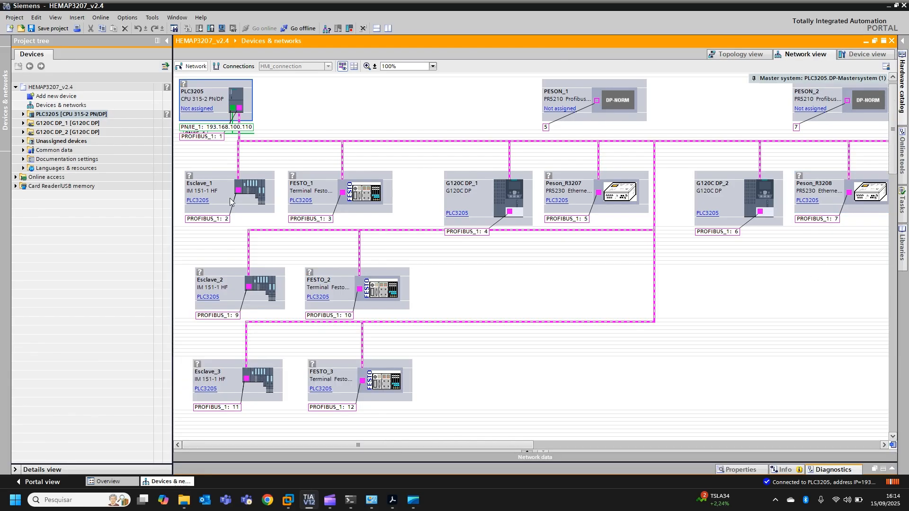
click(71, 114)
click(23, 114)
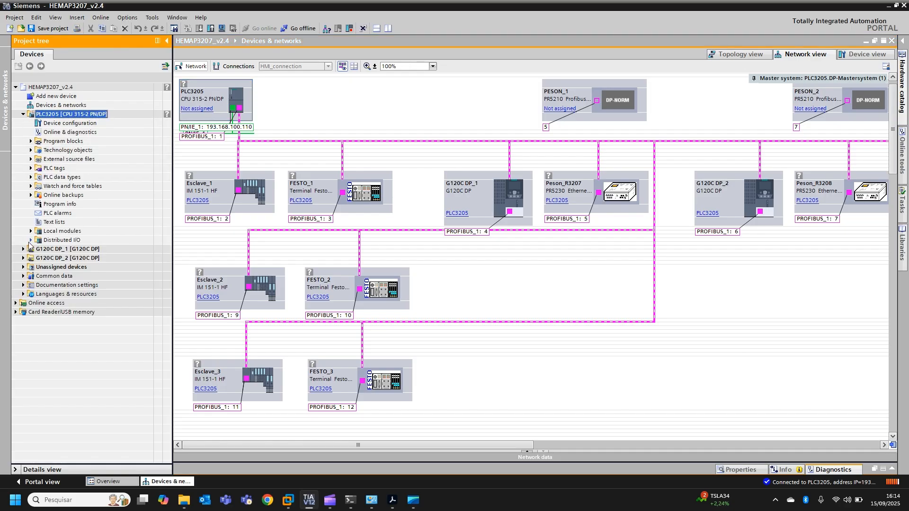
click(31, 240)
click(39, 248)
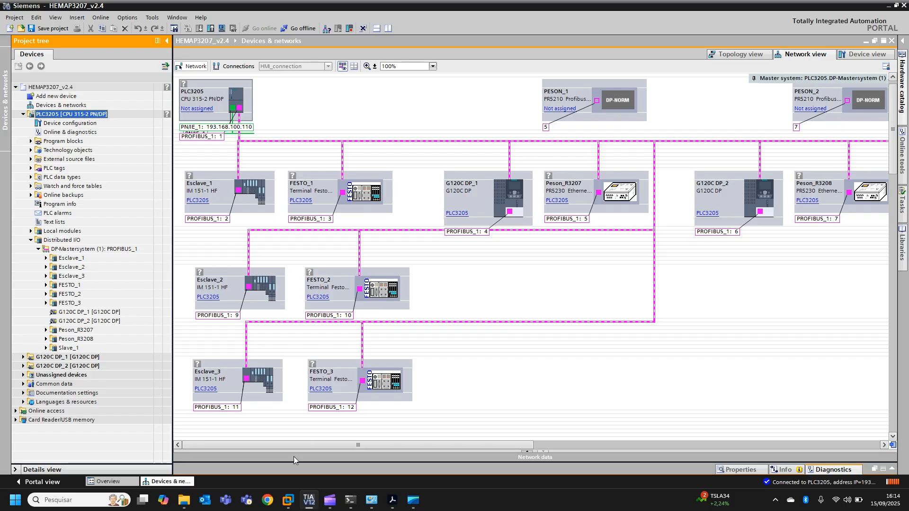
drag(291, 445, 486, 432)
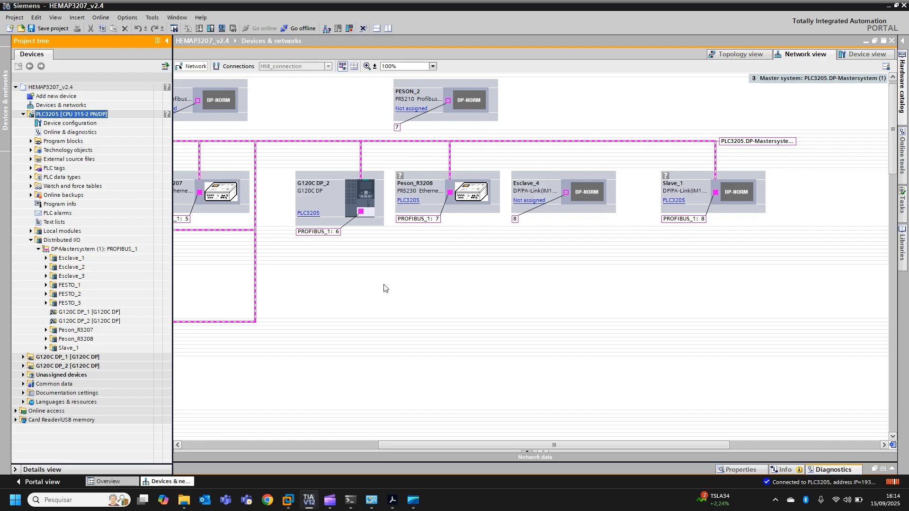
Open Watch table_1 from PLC3205's watch and force tables and go to the first free row at its end
double_click(92, 186)
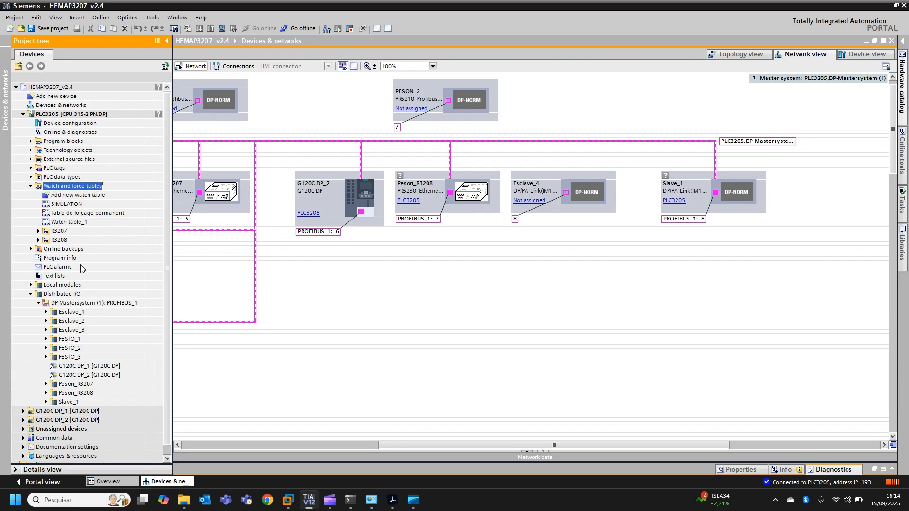
double_click(65, 225)
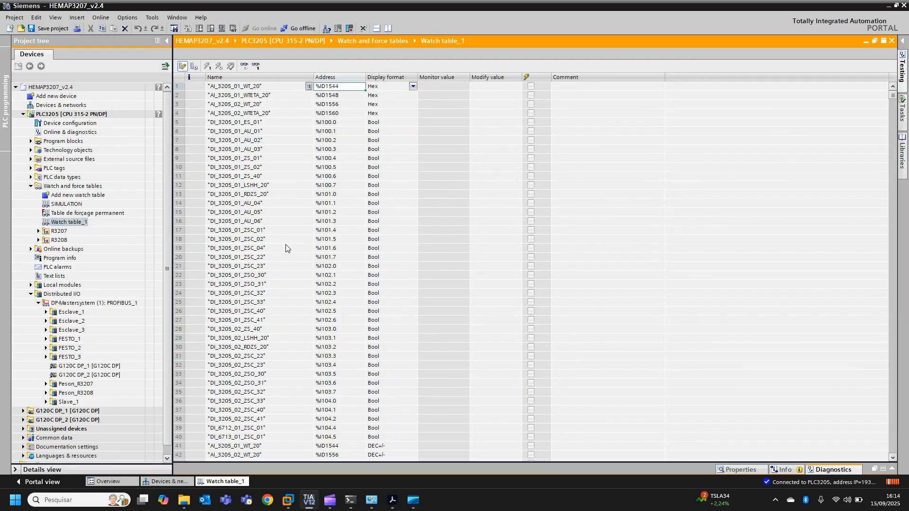
scroll(291, 258, down, 10)
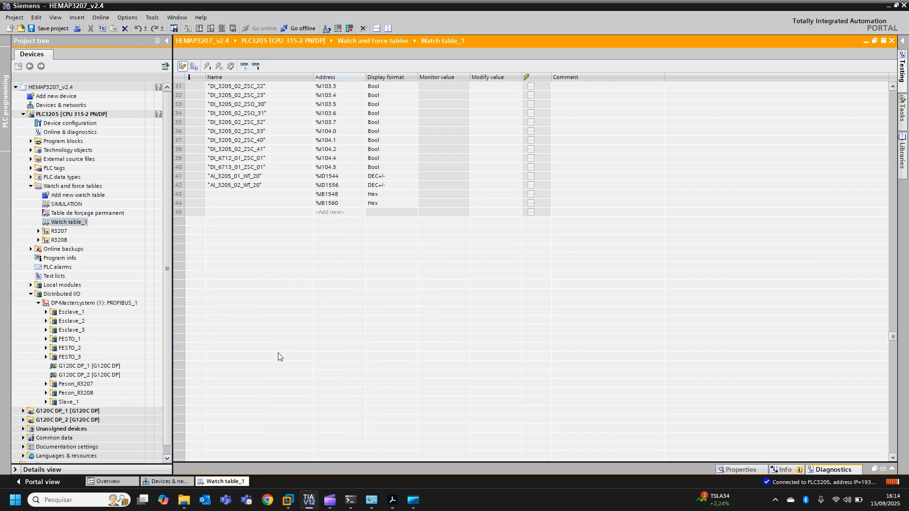
scroll(301, 280, down, 2)
click(273, 157)
Open the device view of Slave_1 and check the input addresses of AI_1551_1 and AI_1551_5, the first analog input of each transmitter
click(178, 482)
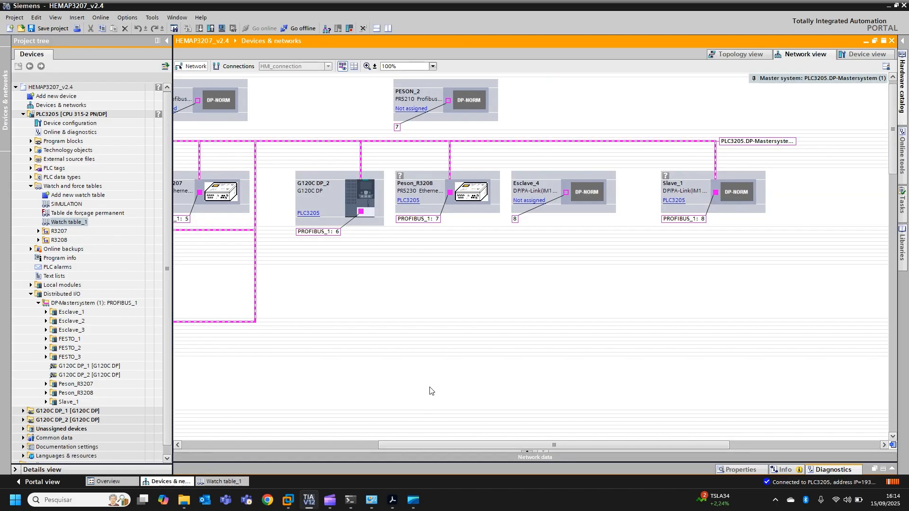
double_click(757, 192)
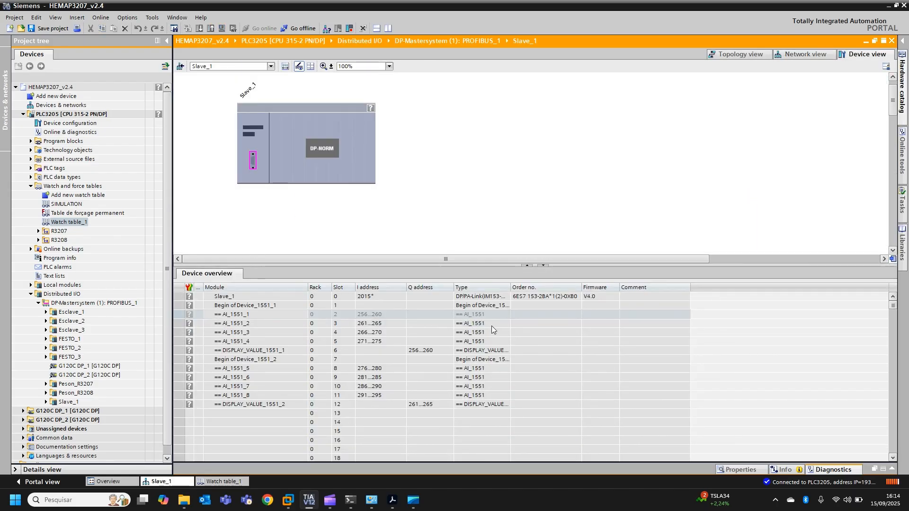
click(368, 315)
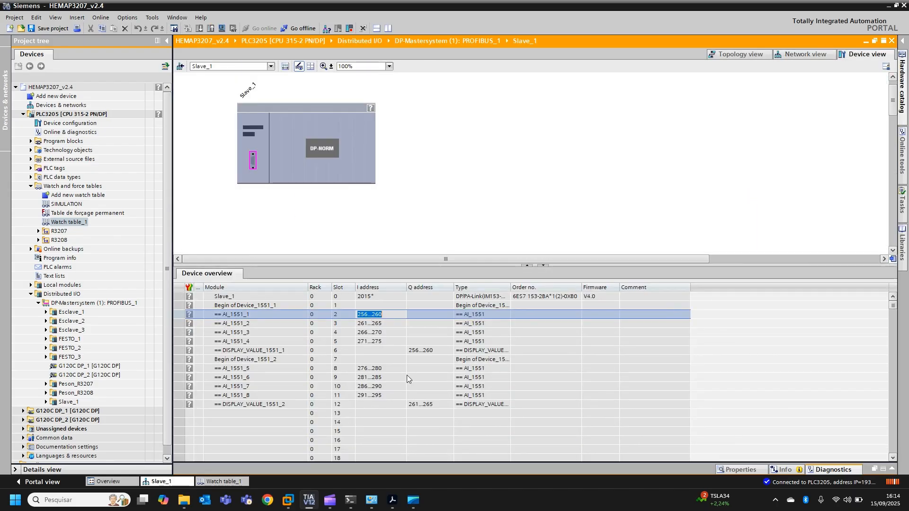
click(300, 315)
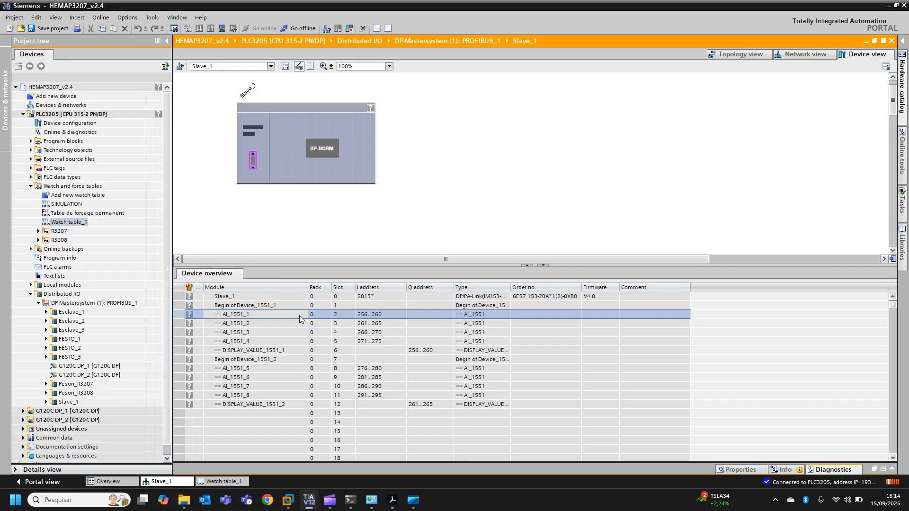
click(314, 339)
click(316, 318)
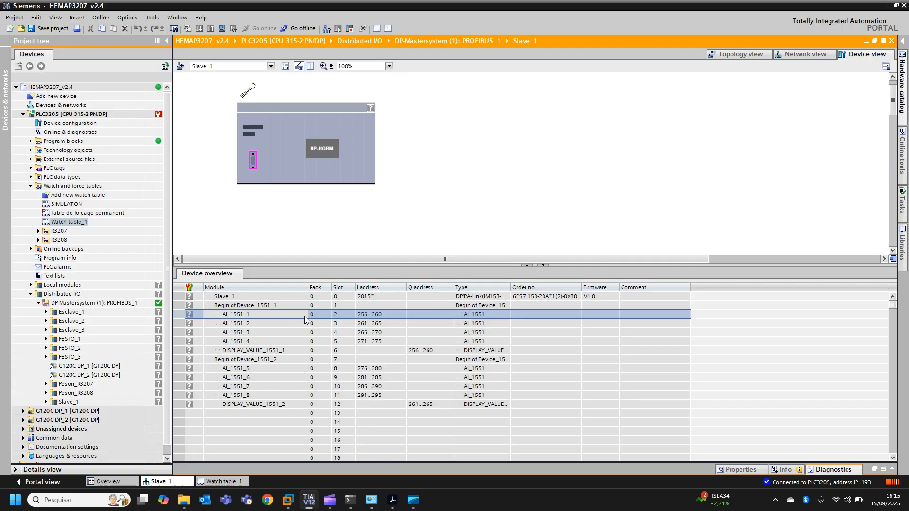
click(282, 370)
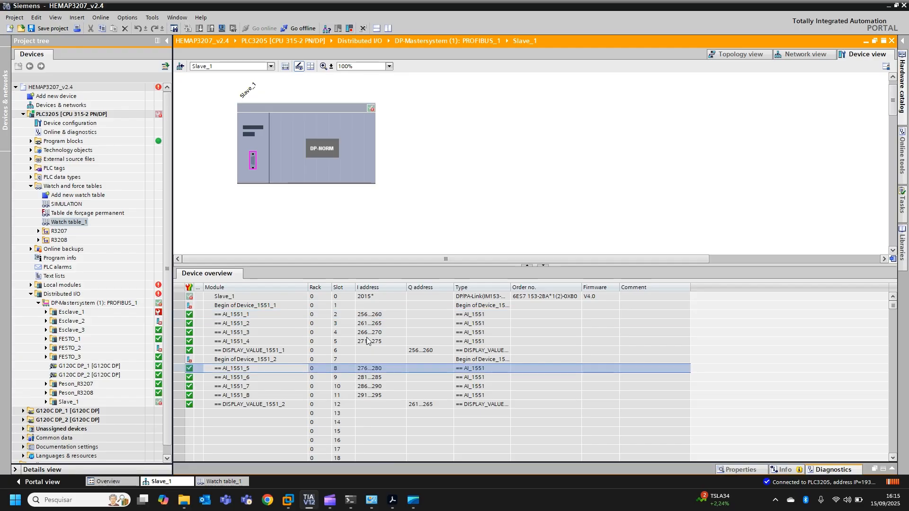
Add the input addresses ID256 and ID276 as new rows at the end of Watch table_1
click(229, 482)
click(329, 157)
text(id256)
key(Return)
text(id27)
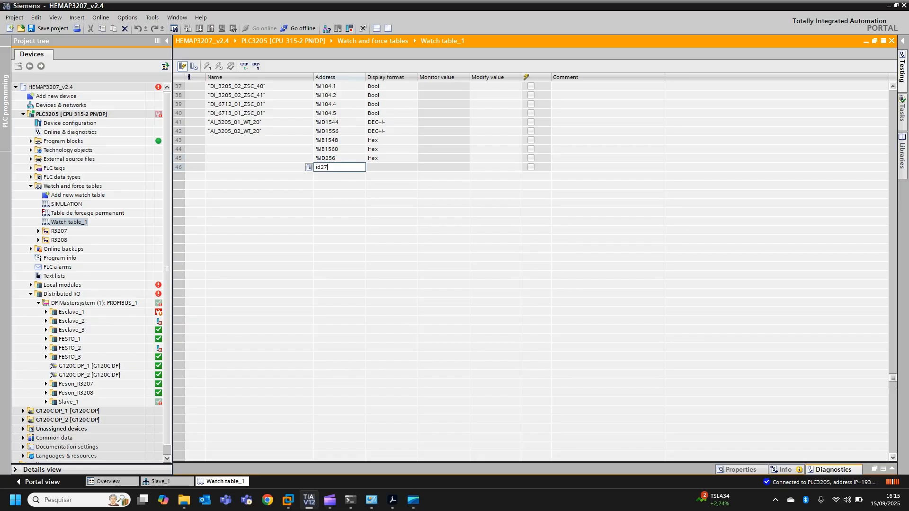
text(6)
key(Return)
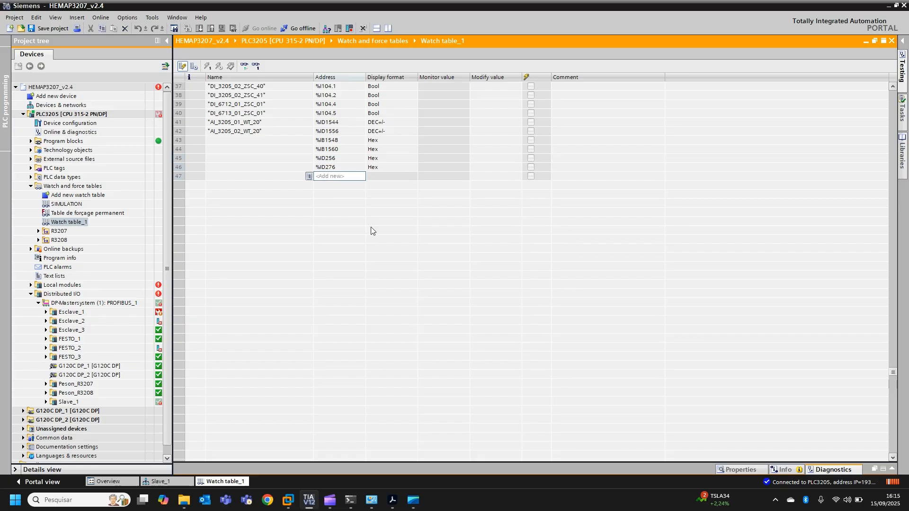
Examine the online status of Slave_1, its AI_1551 modules and the Begin of Device entries of both transmitters
click(170, 481)
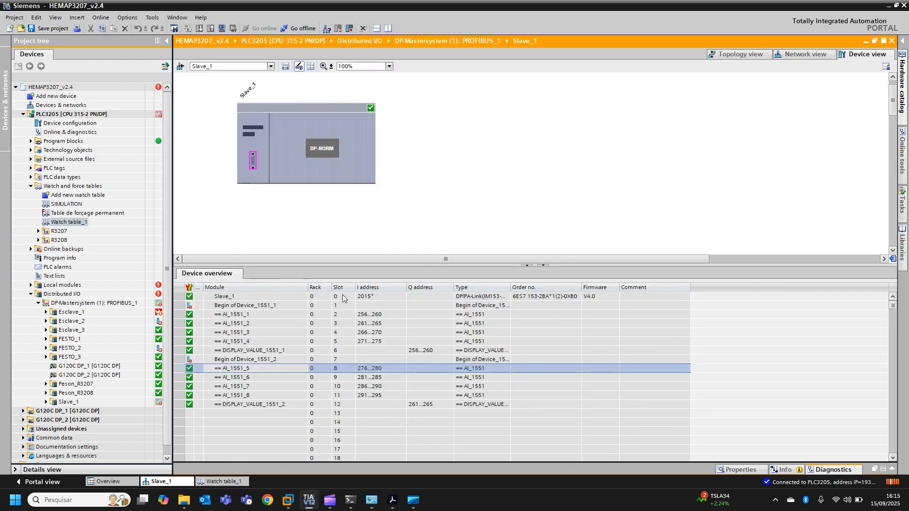
click(224, 297)
click(231, 314)
click(238, 324)
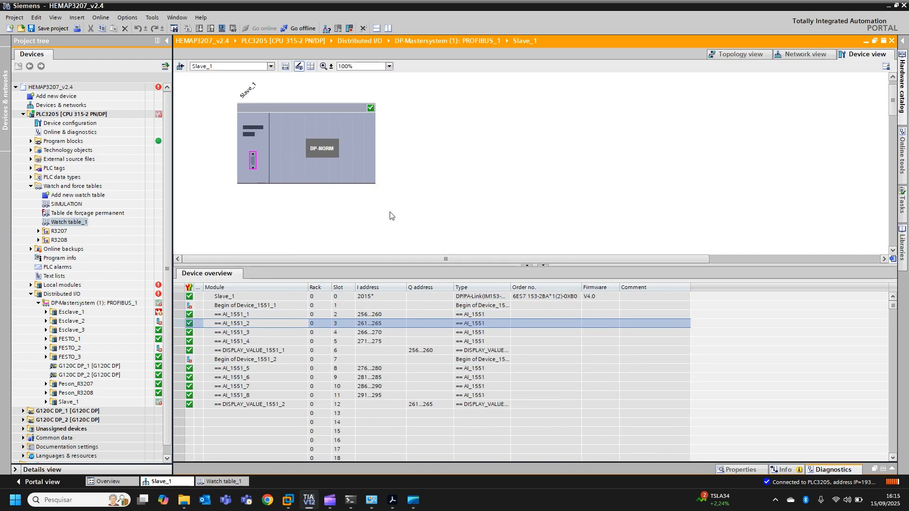
click(245, 307)
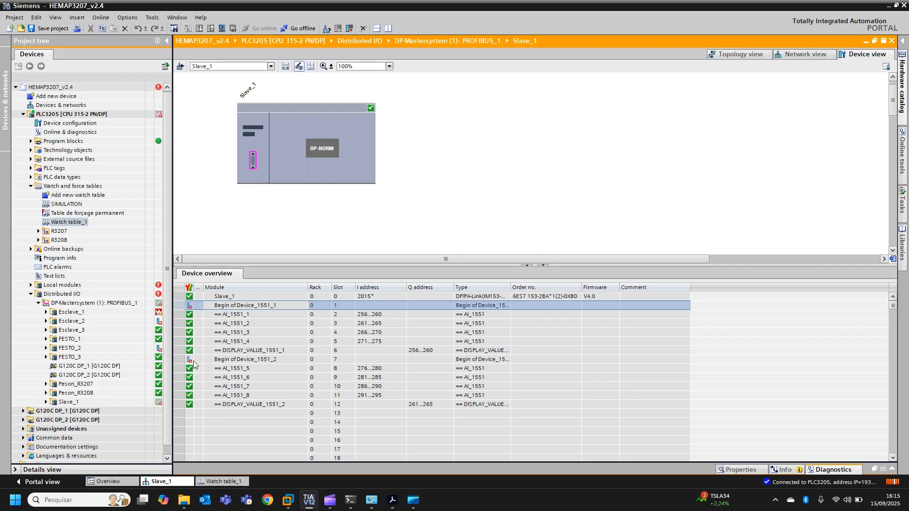
mouse_move(191, 362)
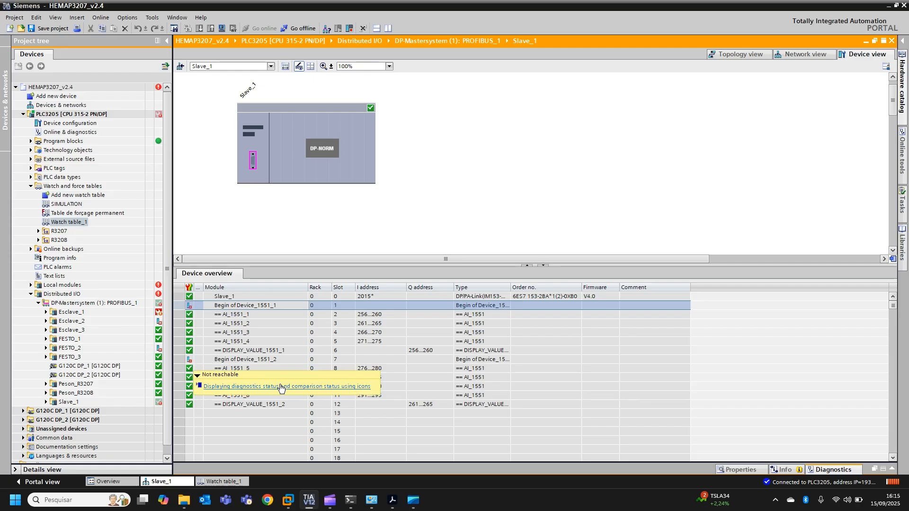
Monitor all values in Watch table_1 and set the display format of %ID256 and %ID276 to Floating-point number
click(240, 483)
click(244, 69)
click(410, 160)
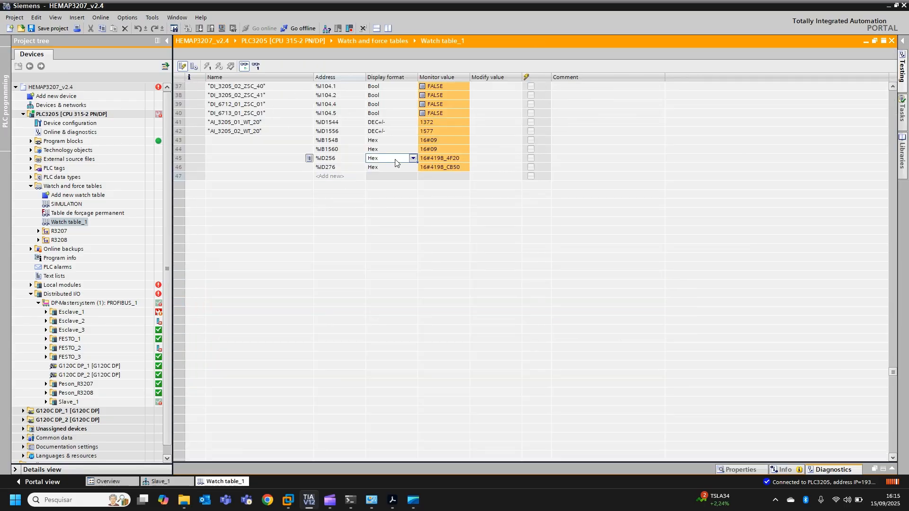
click(413, 158)
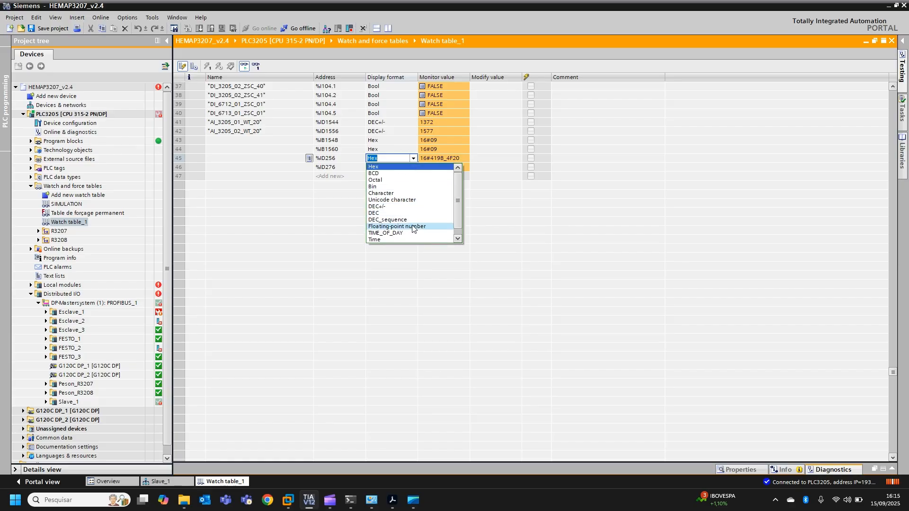
click(411, 225)
mouse_move(416, 163)
mouse_down()
mouse_move(416, 174)
mouse_move(402, 167)
mouse_up()
click(433, 158)
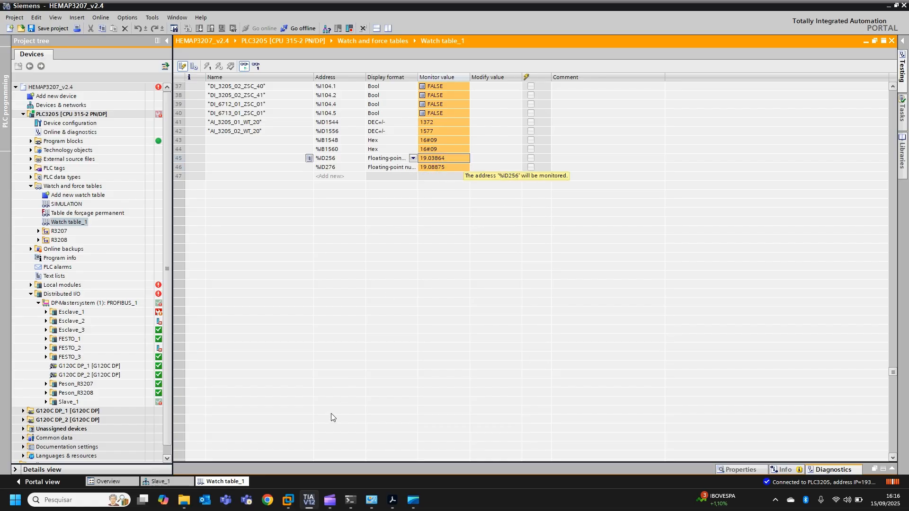
Return to the device view of Slave_1 and review the input address of AI_1551_2 and the module overview
click(152, 481)
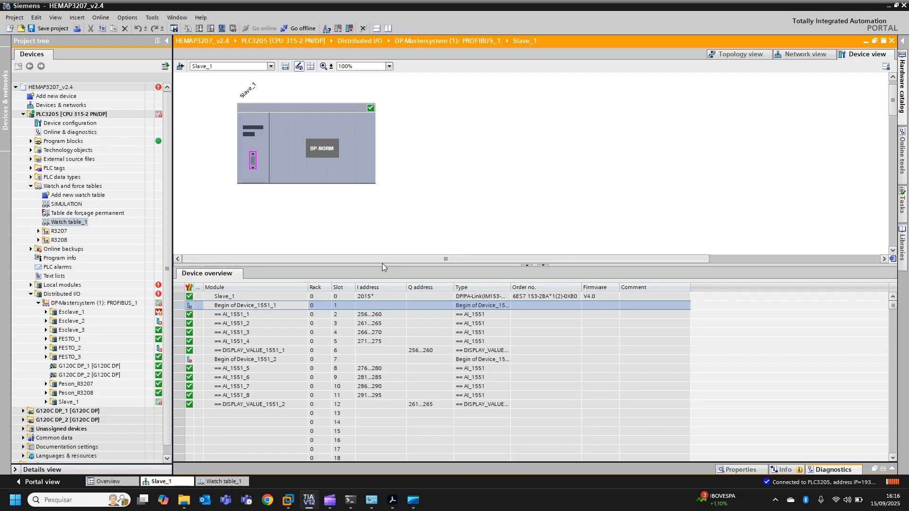
click(378, 327)
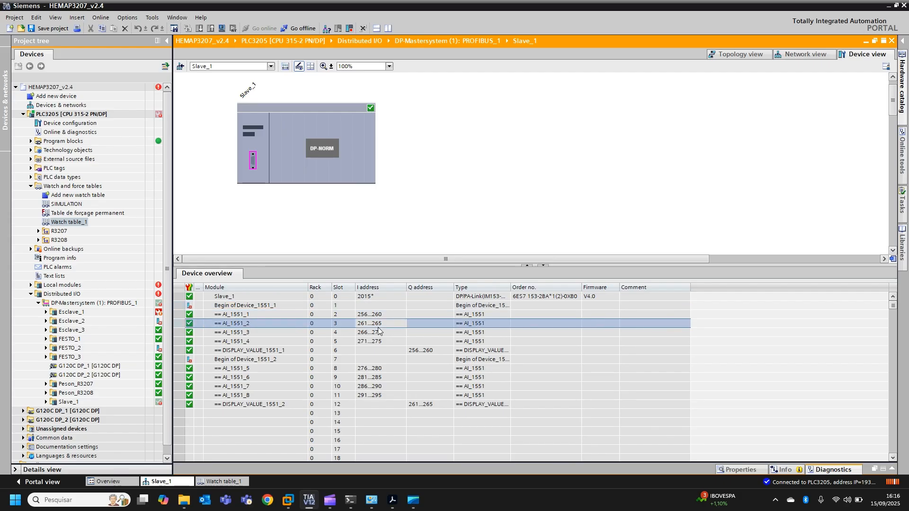
right_click(490, 195)
drag(561, 228, 494, 163)
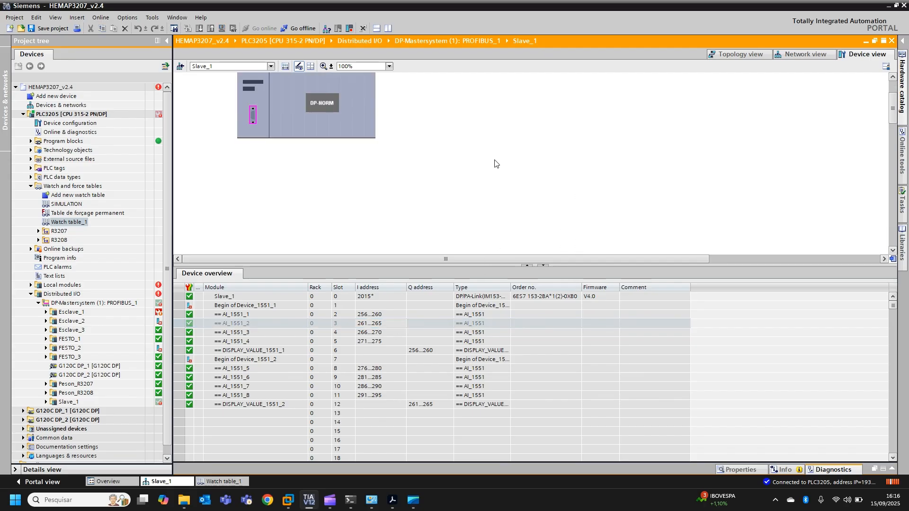
scroll(456, 162, up, 2)
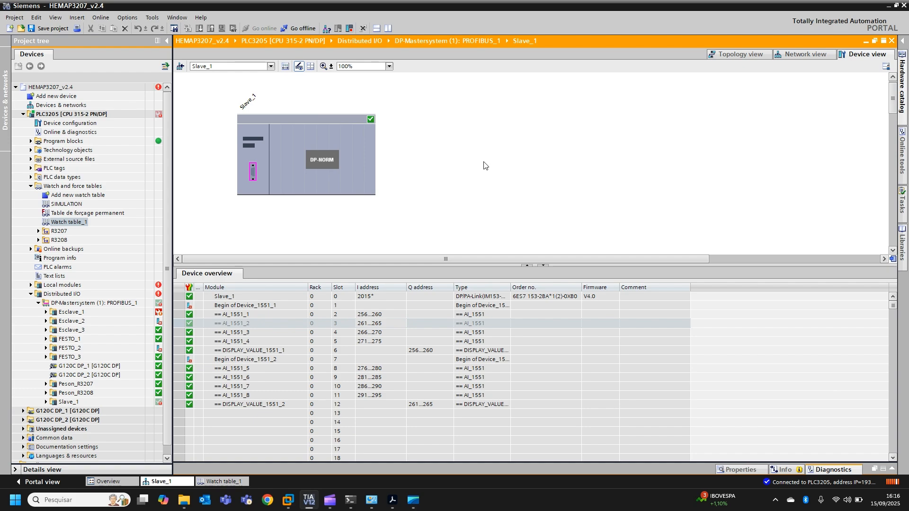